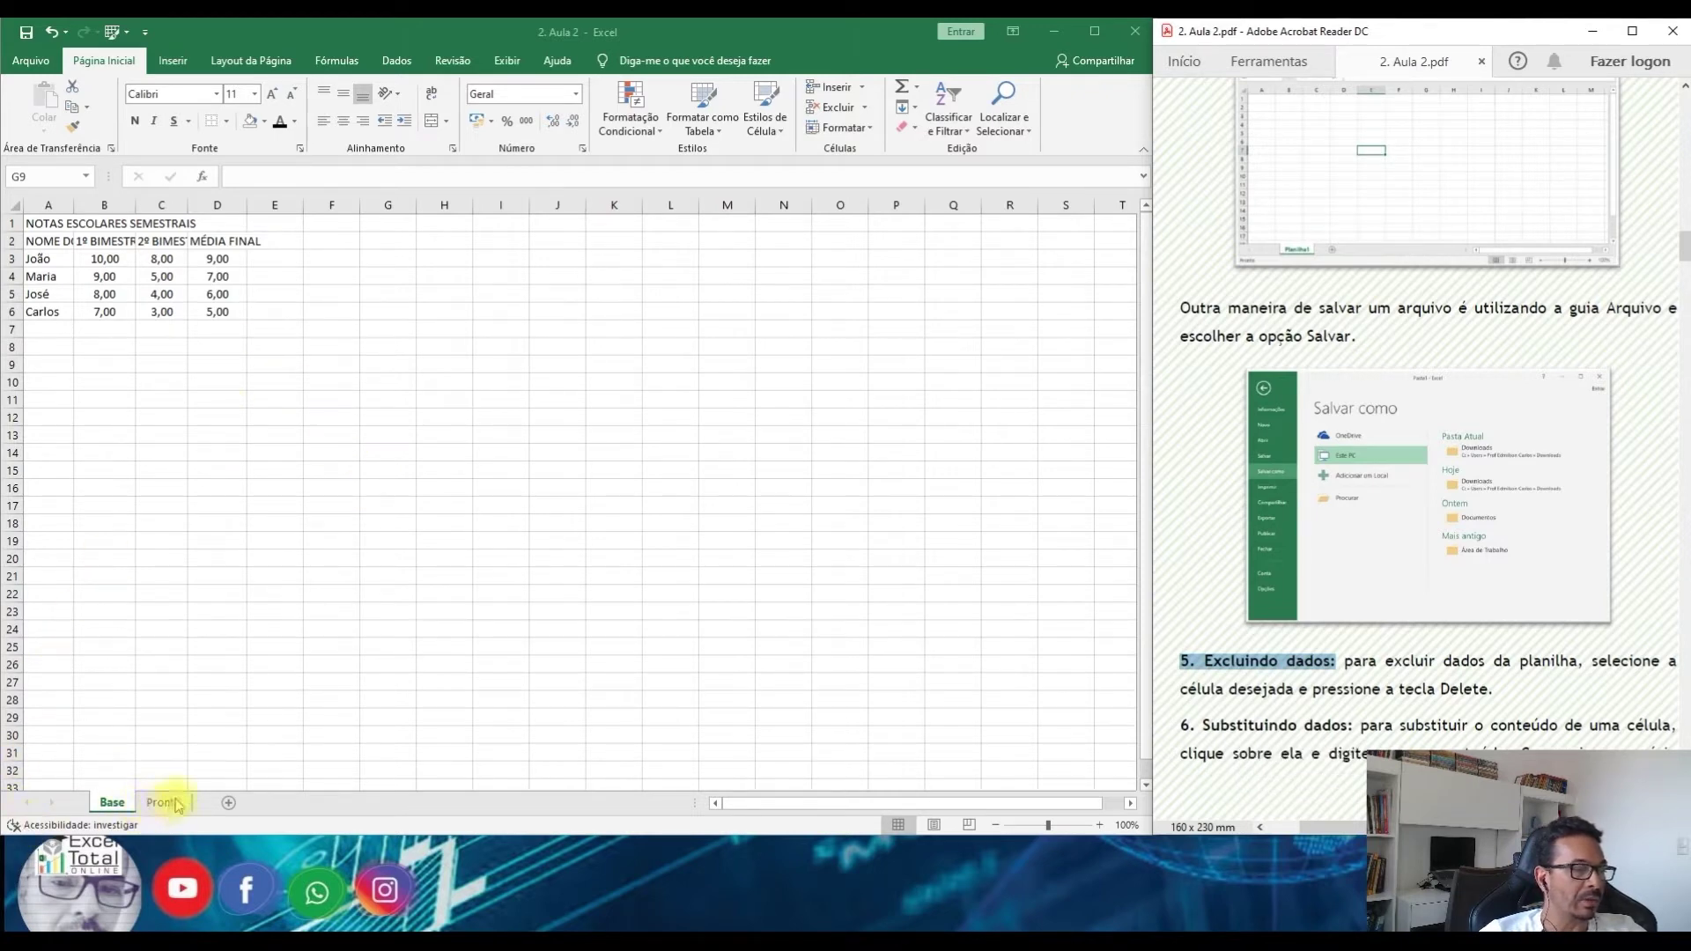
left_click(192, 357)
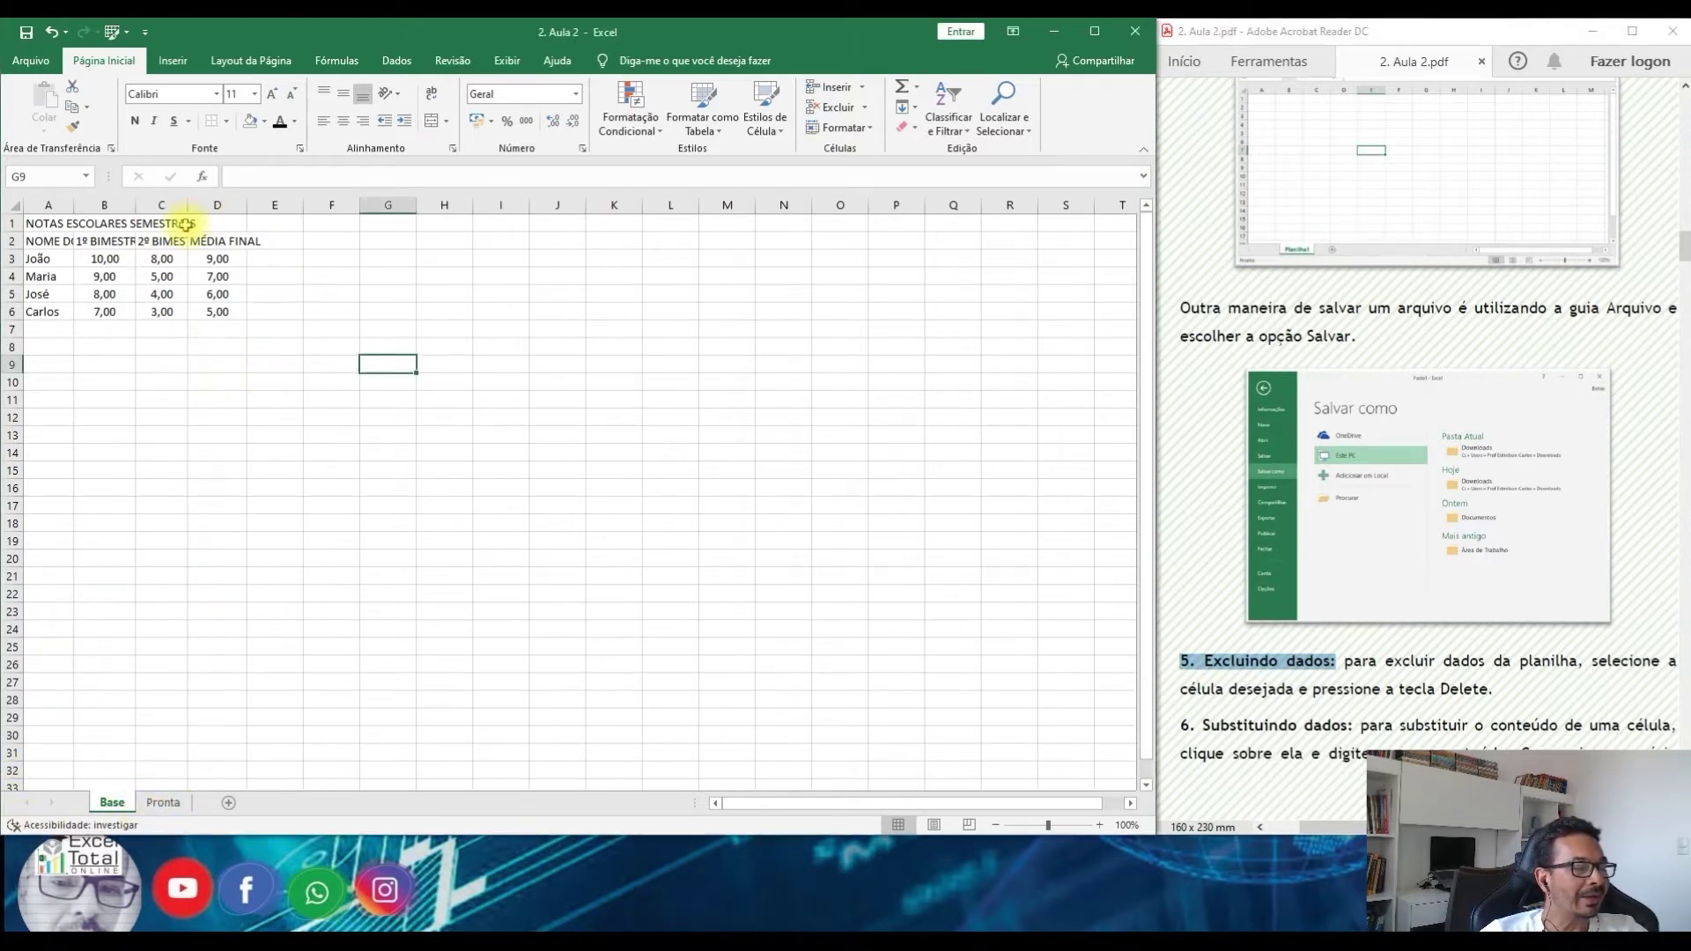
left_click(208, 315)
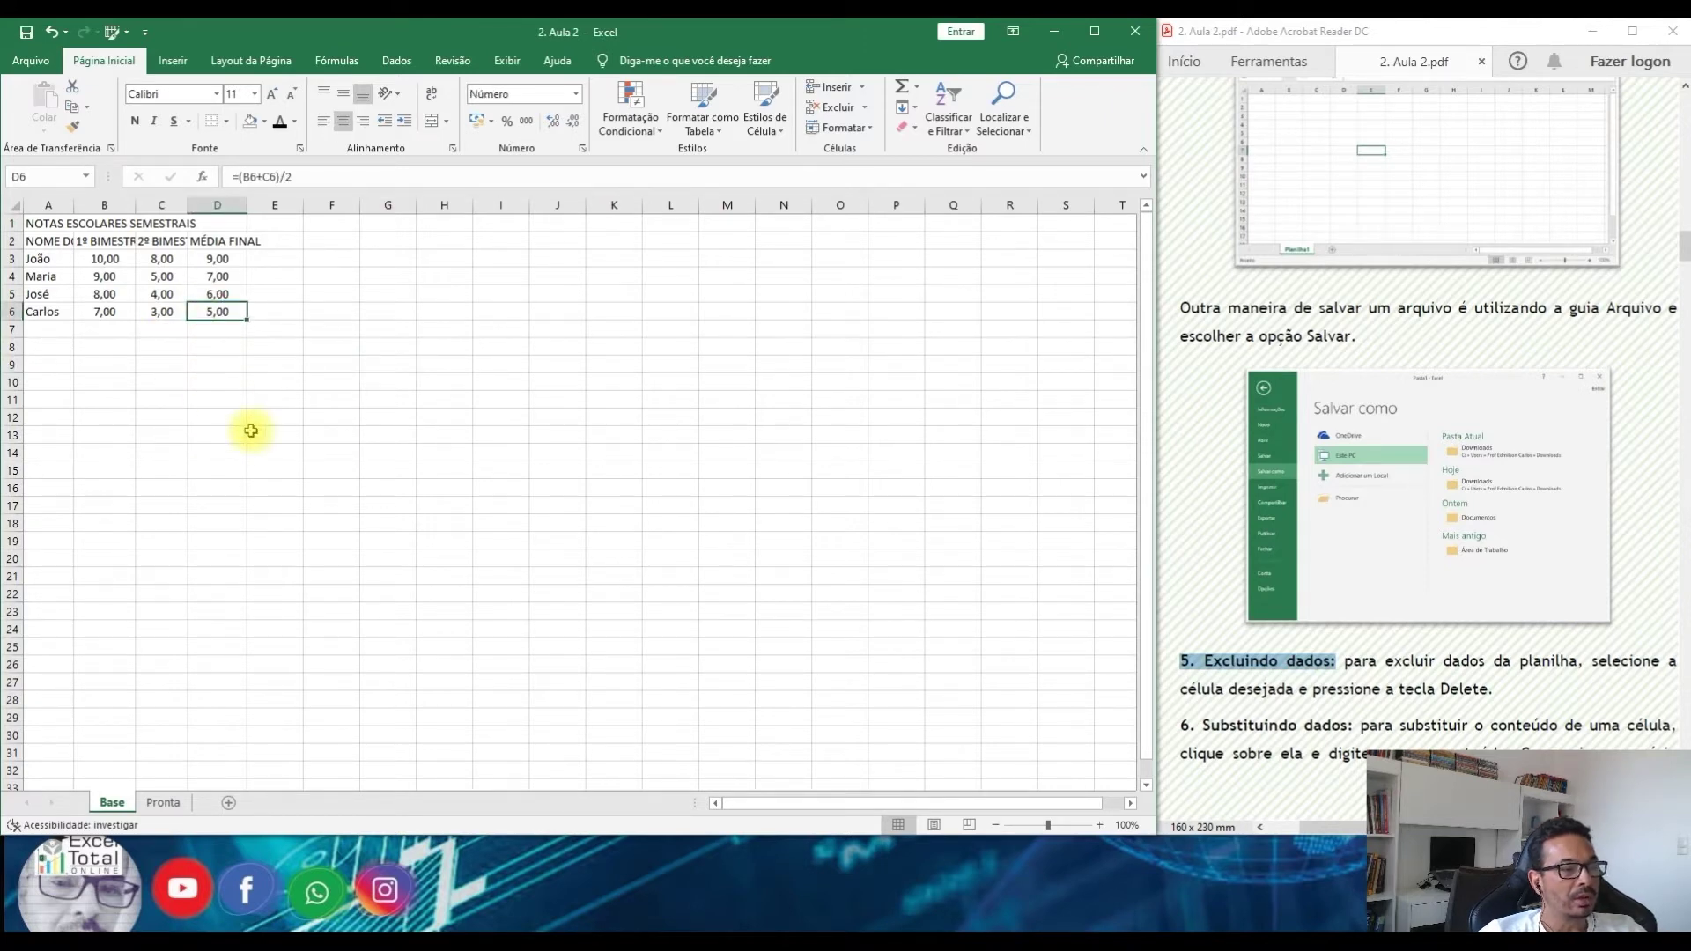
left_click(124, 315)
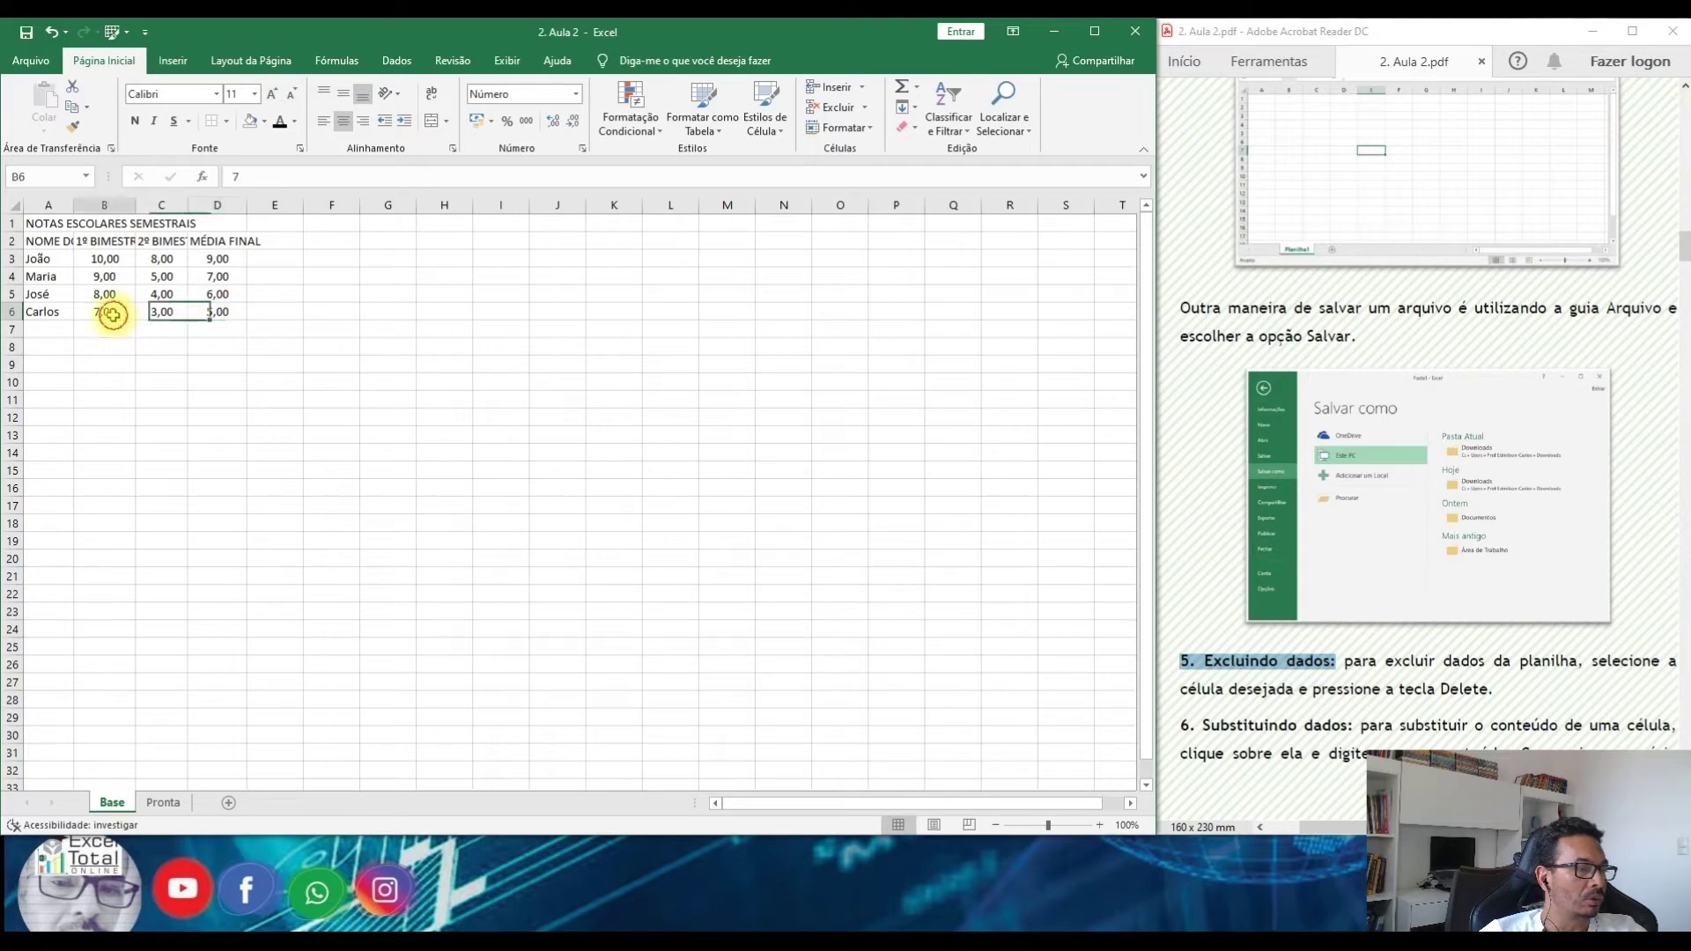
Clear the sheet title in A1 and the student's name in A6, and undo both deletions
left_click(53, 228)
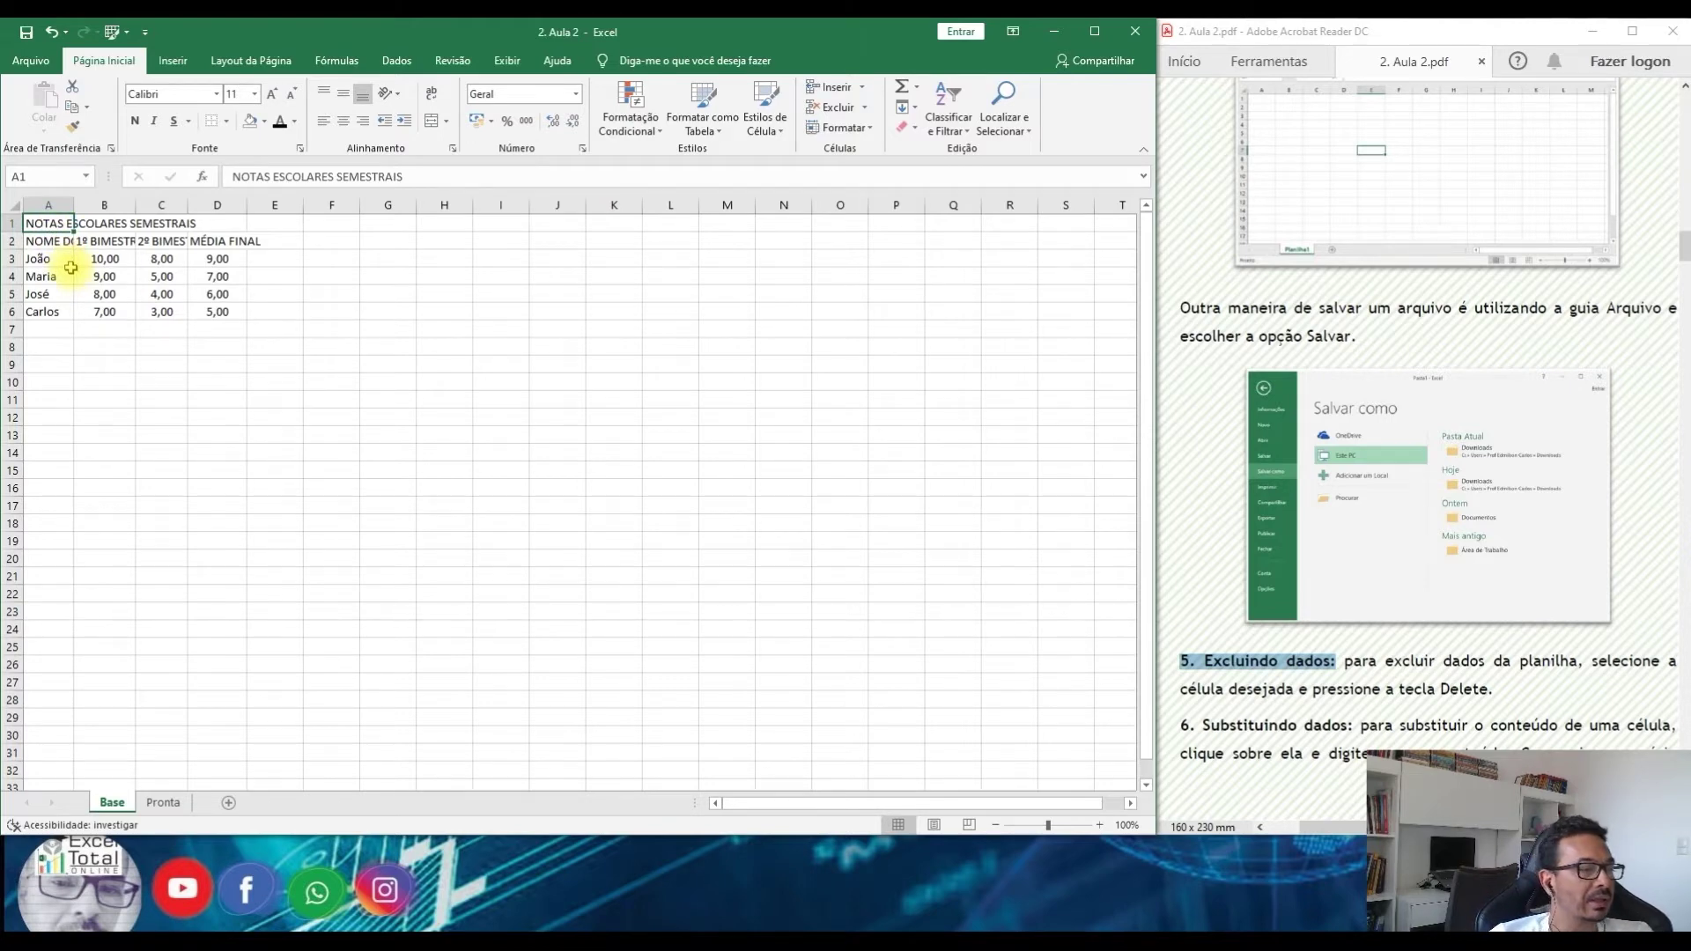
key("Delete")
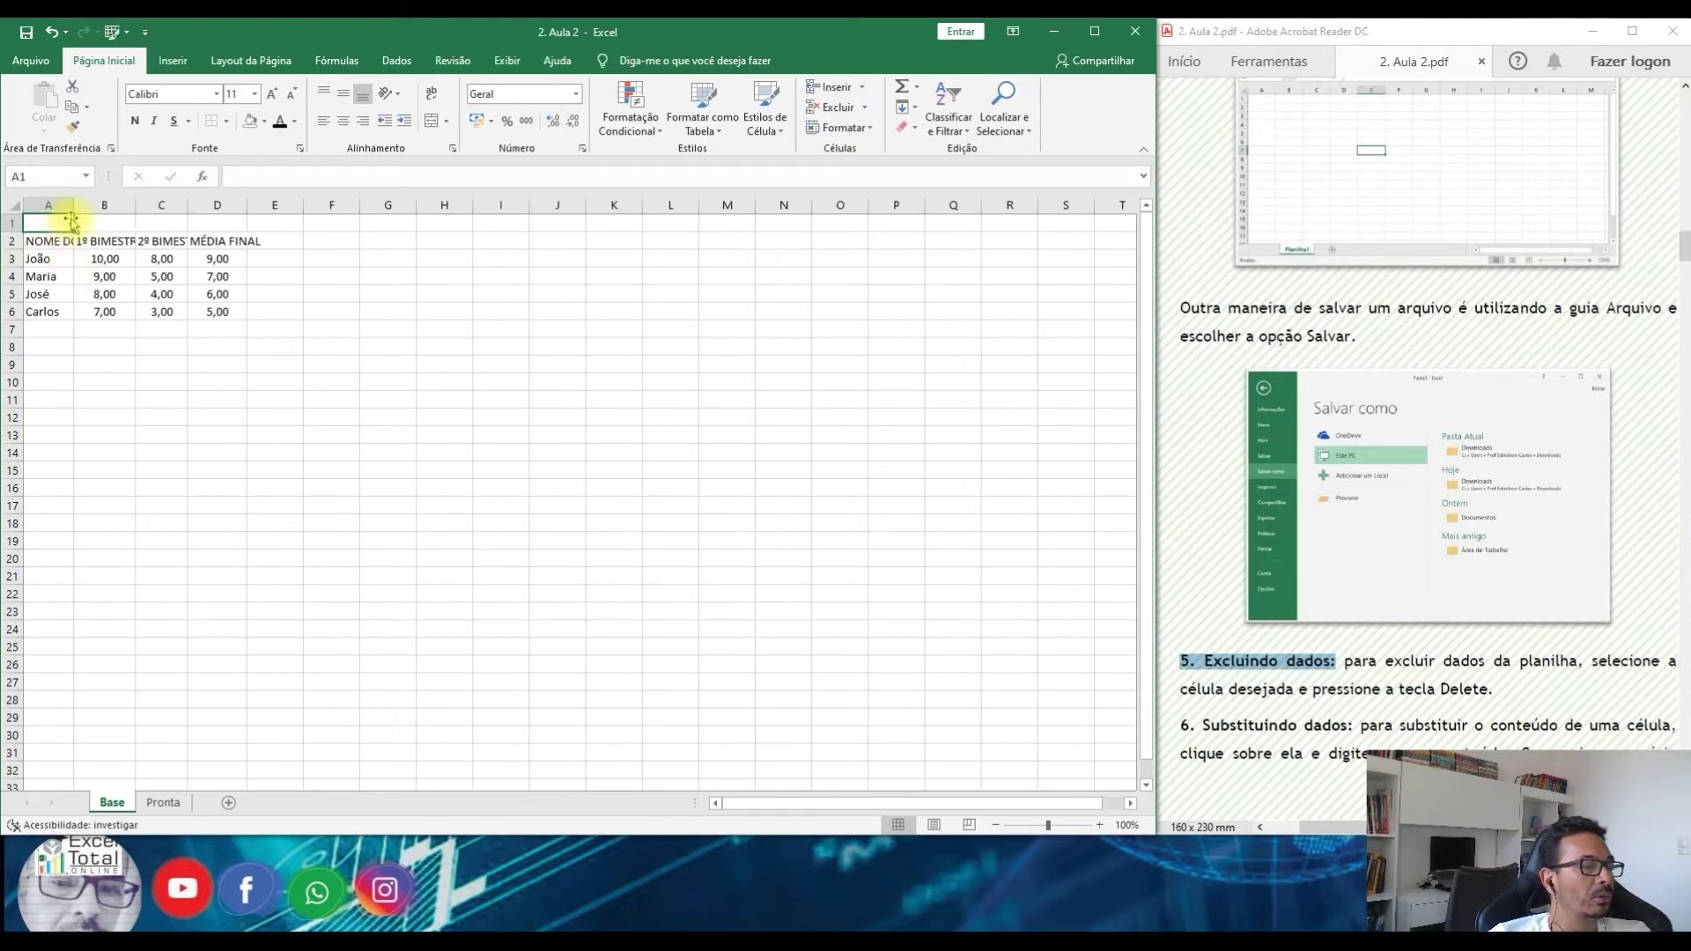
left_click(48, 312)
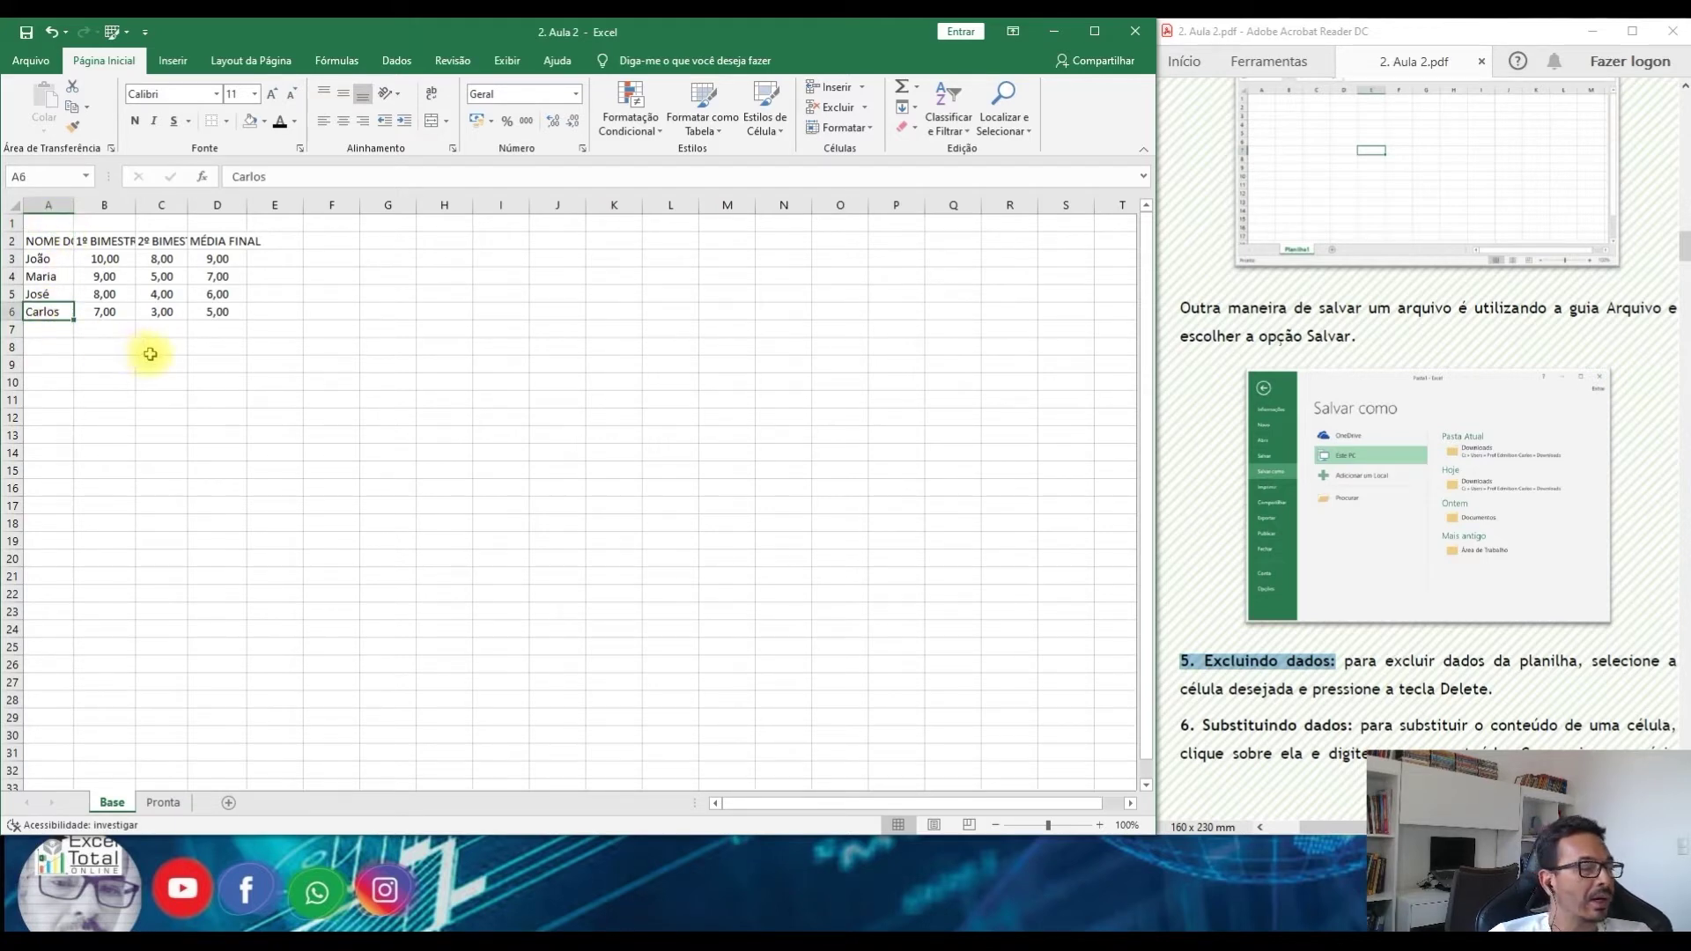
key("Delete")
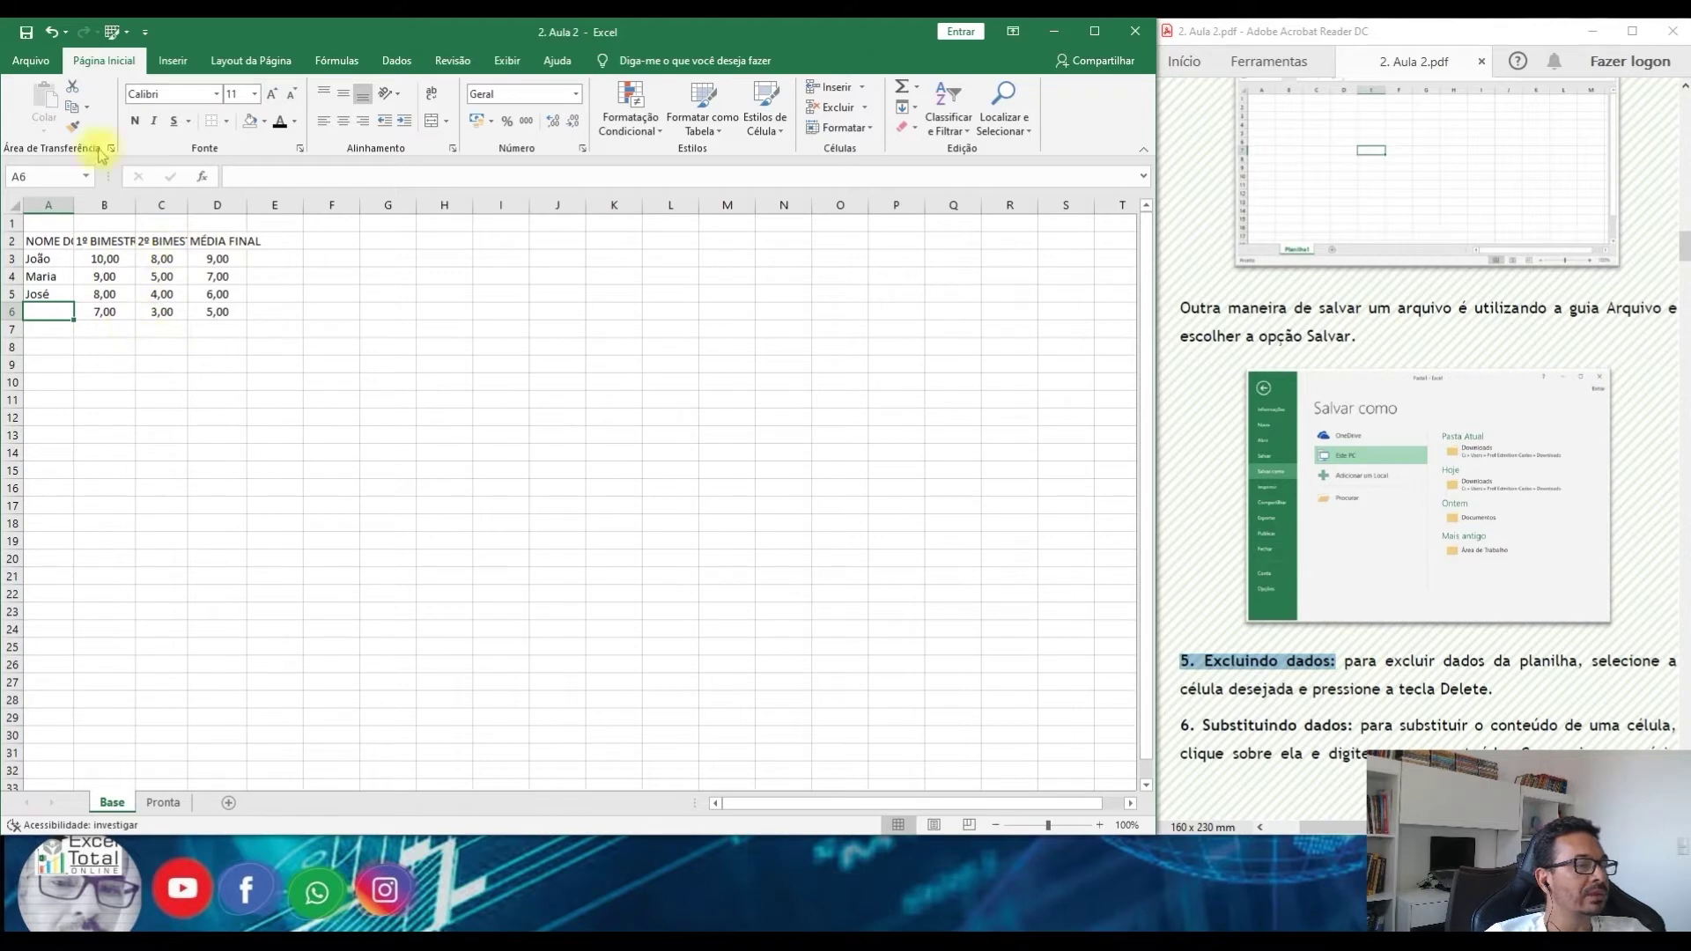
left_click(51, 32)
left_click(51, 31)
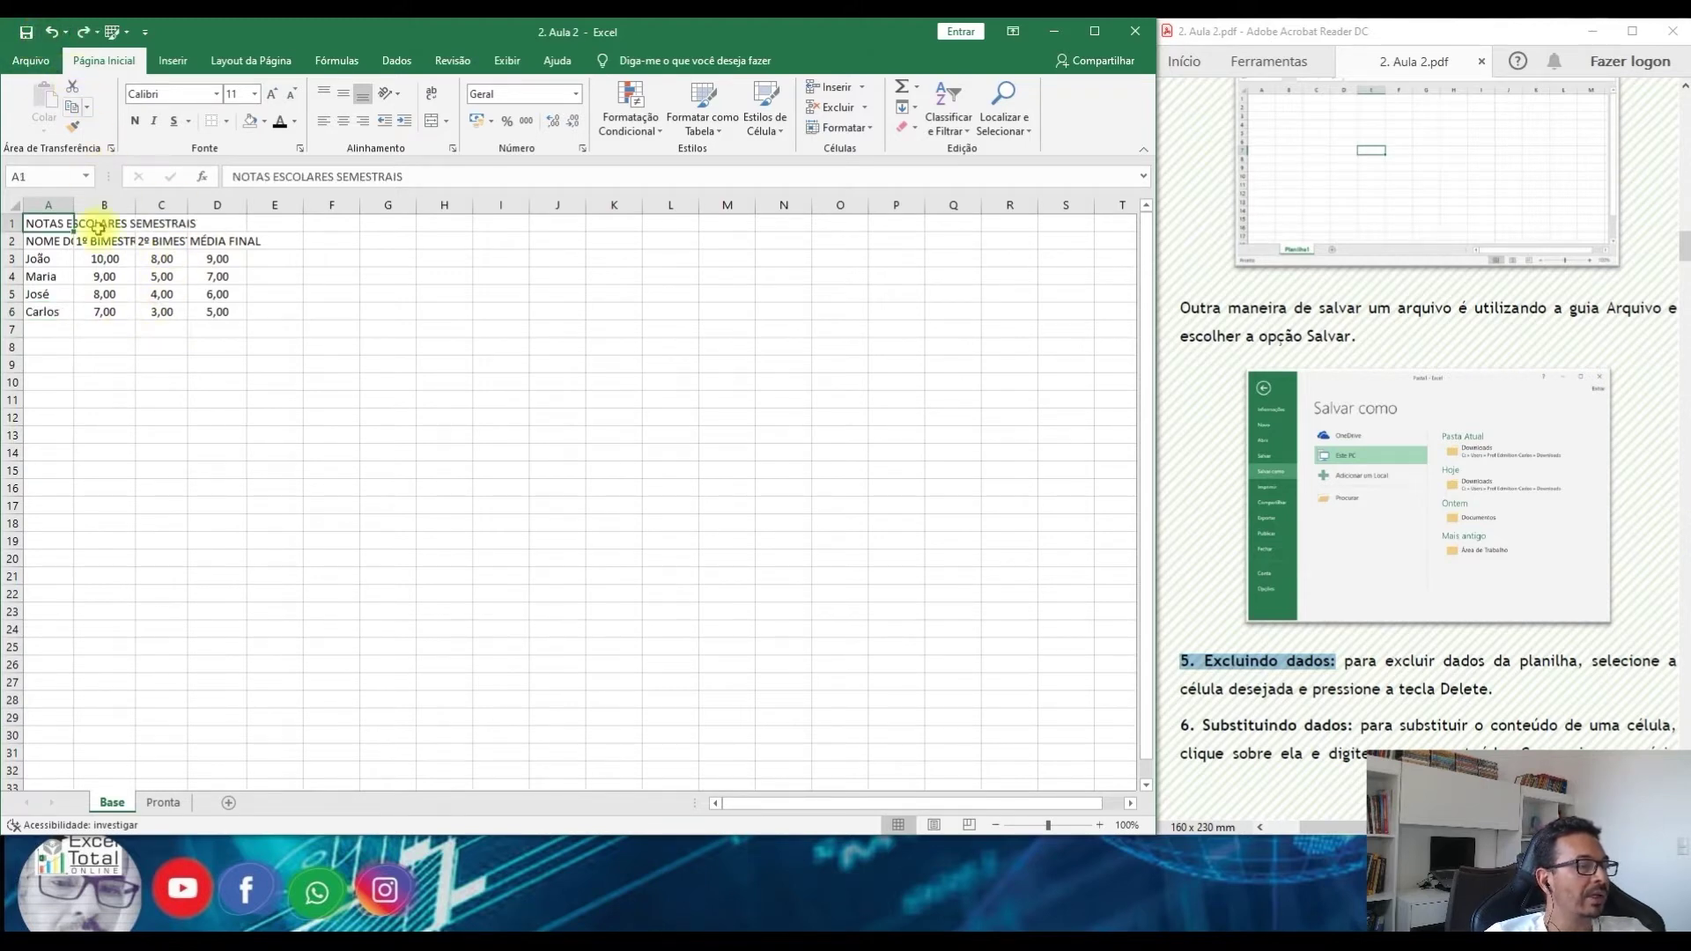
Clear the whole grades table in A1:D6 at once and undo the deletion
left_click_drag(48, 219, 217, 311)
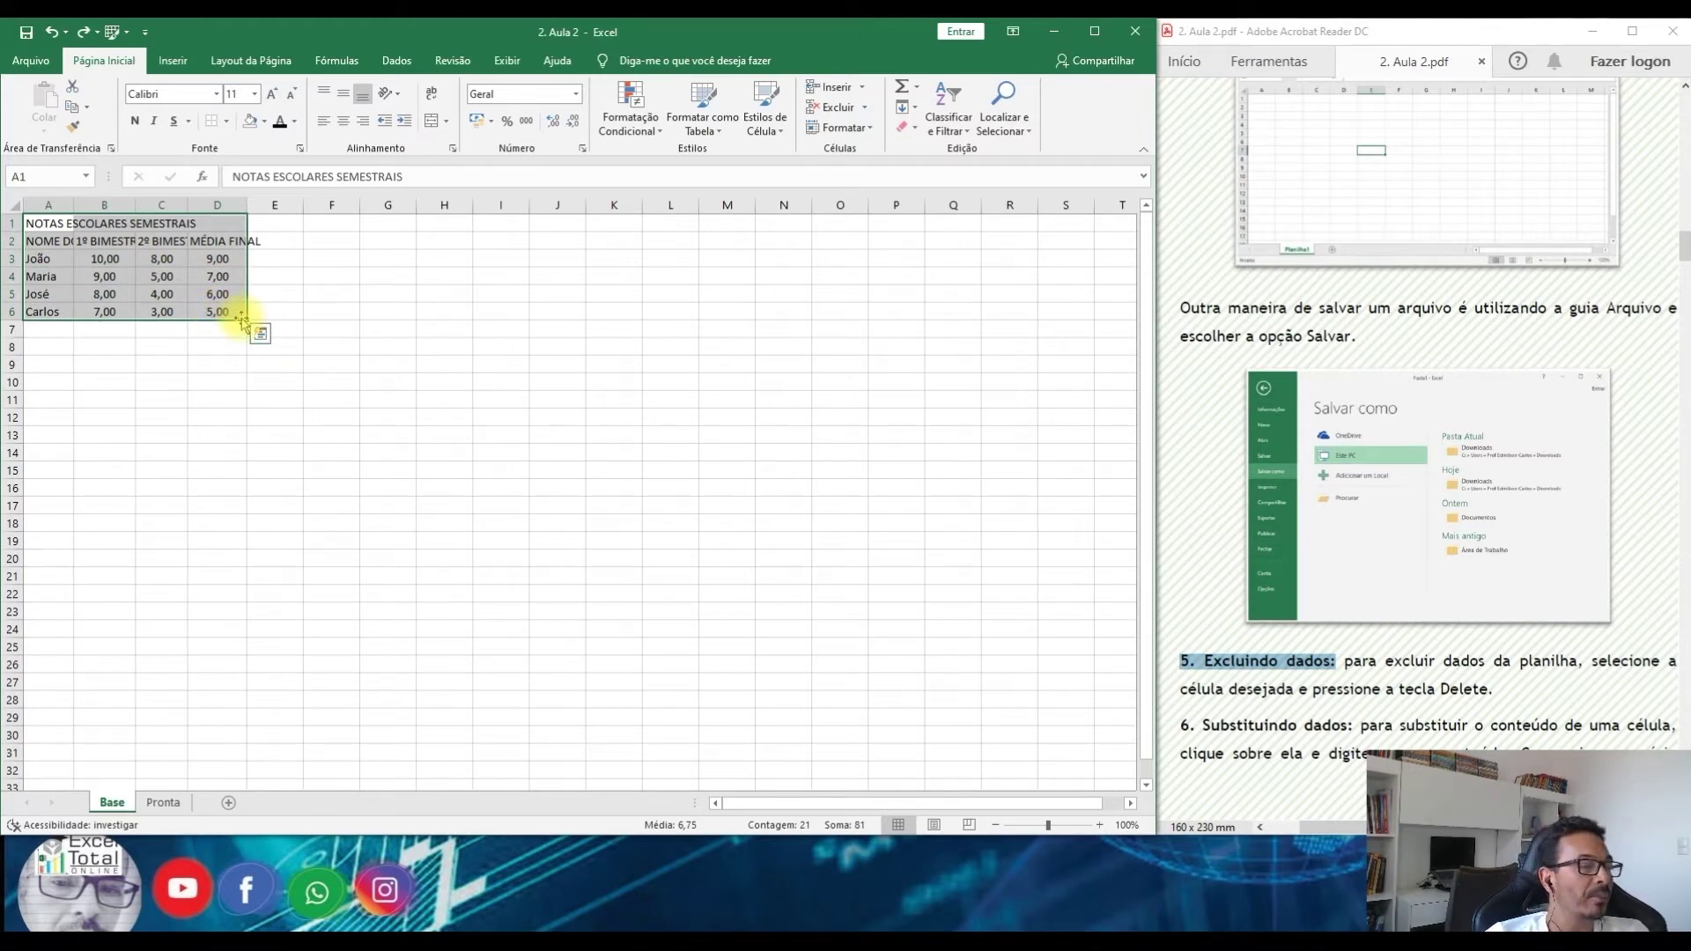
key("Delete")
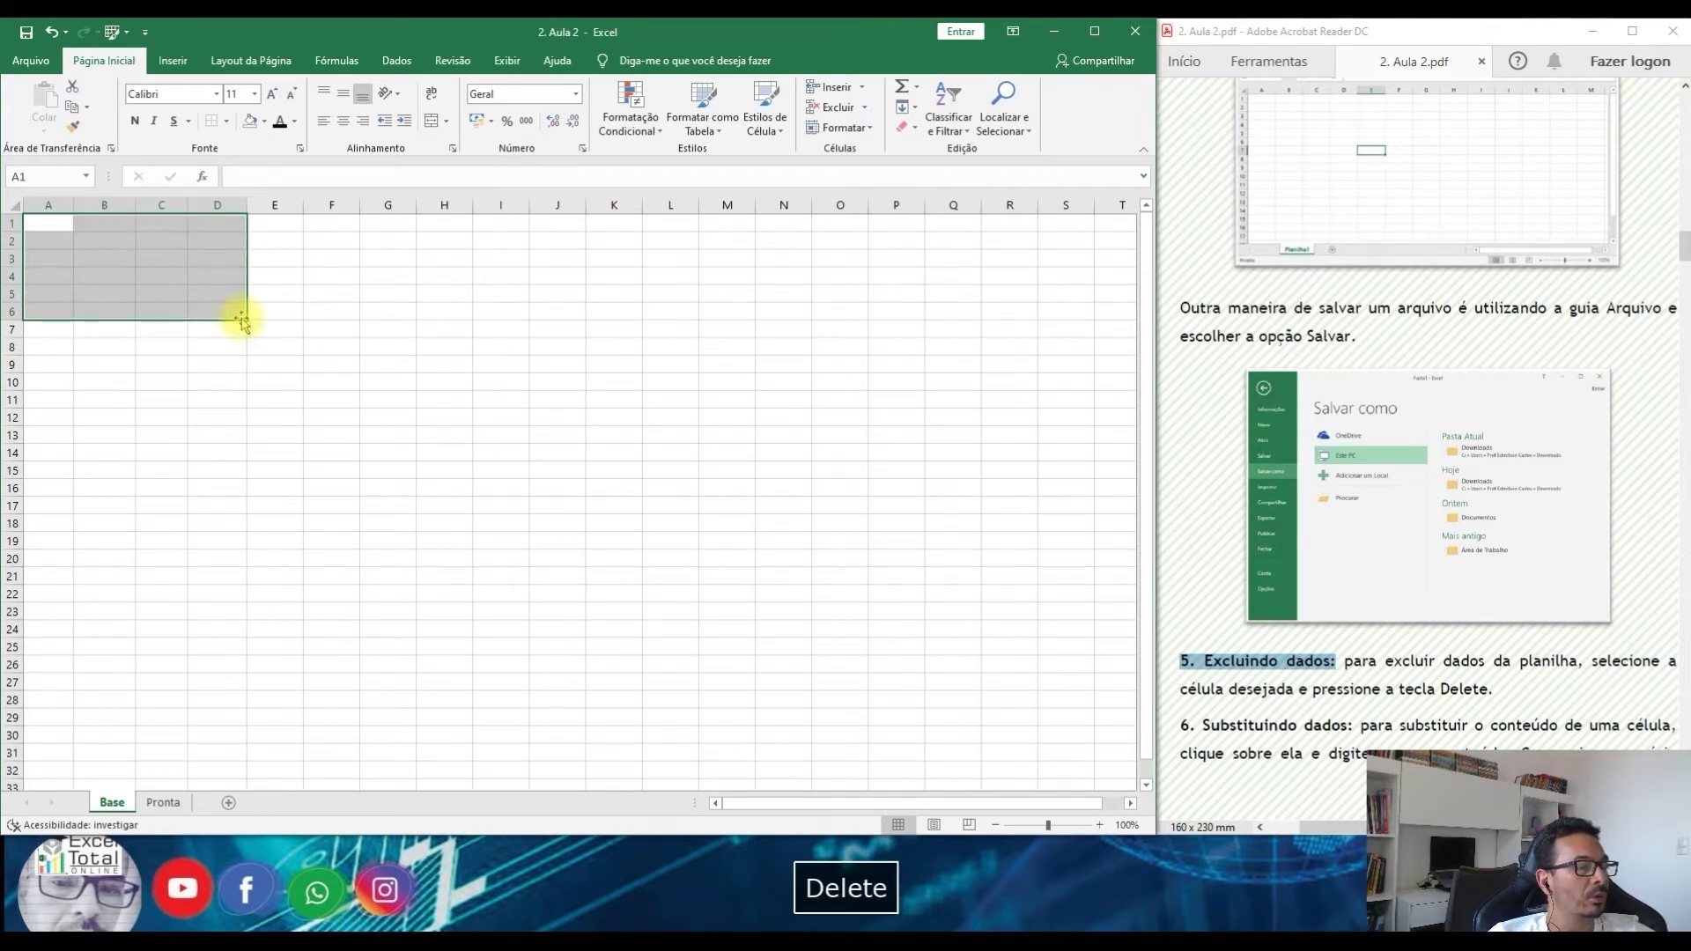
left_click(219, 365)
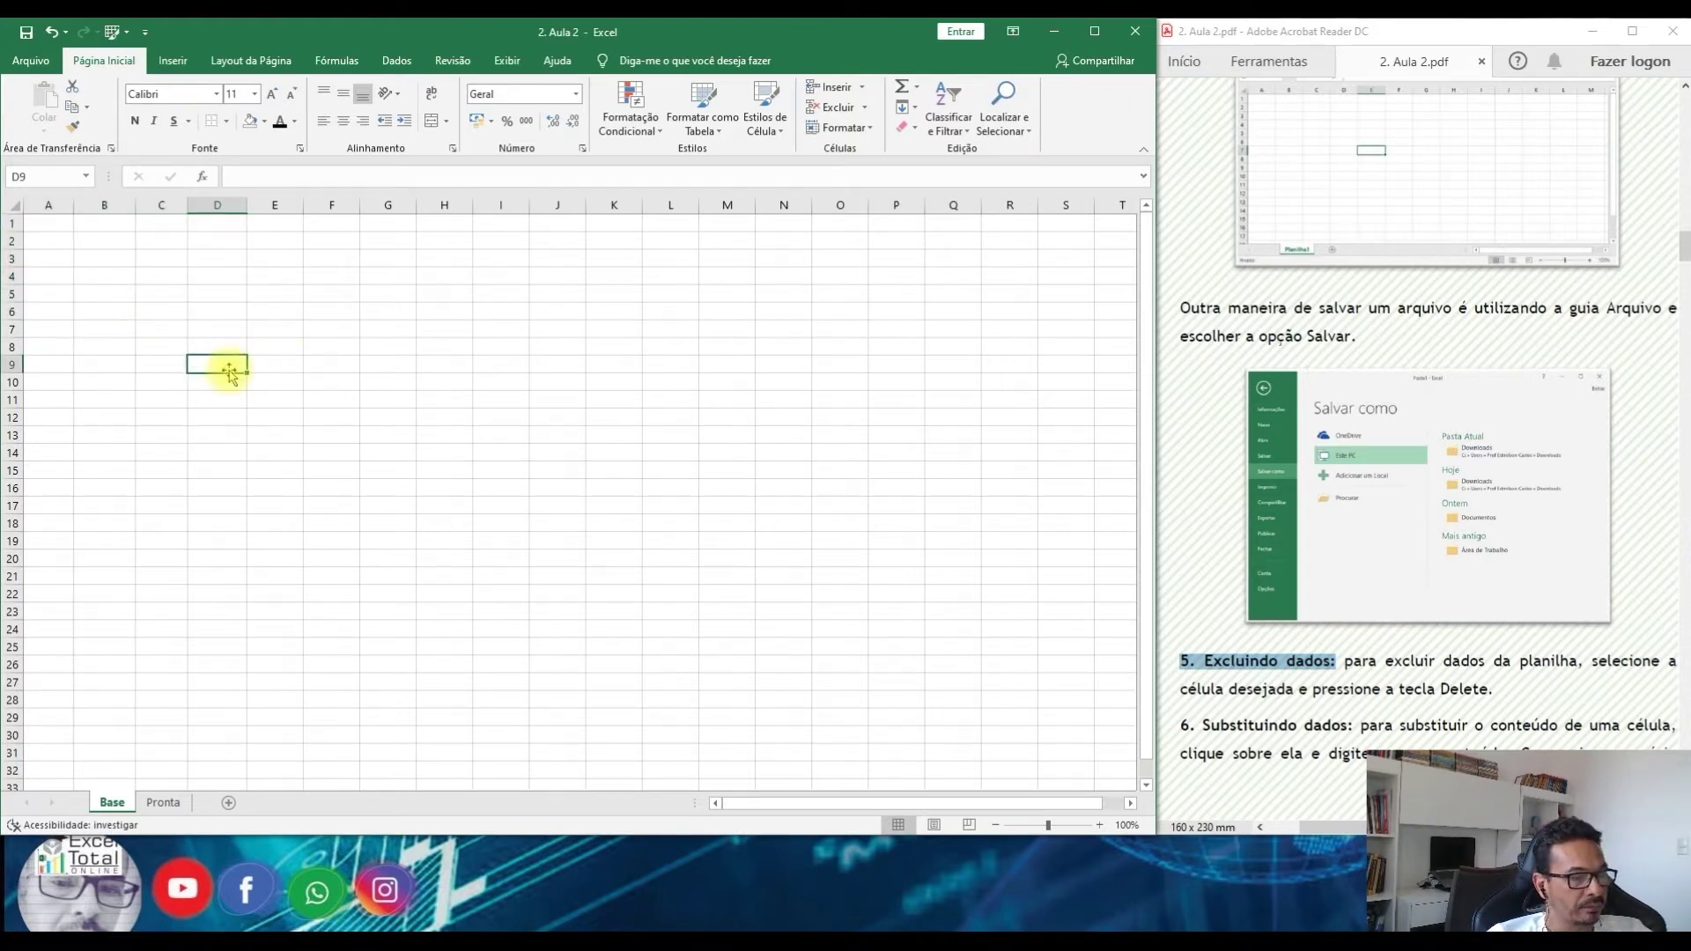
left_click(51, 32)
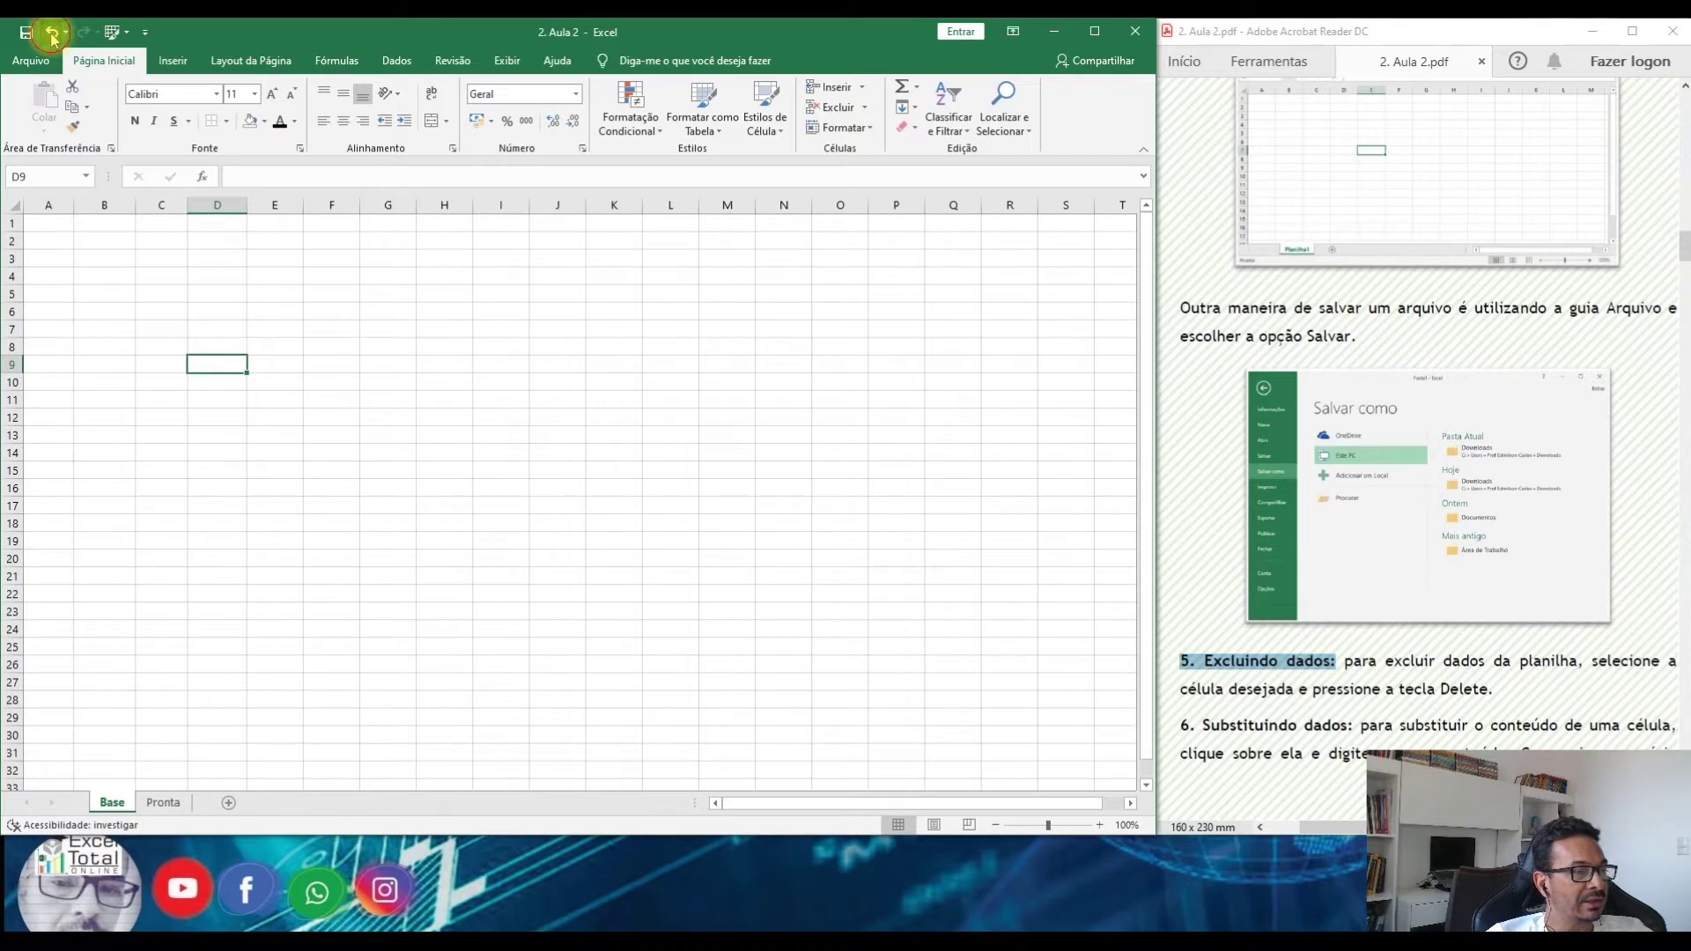
left_click(159, 382)
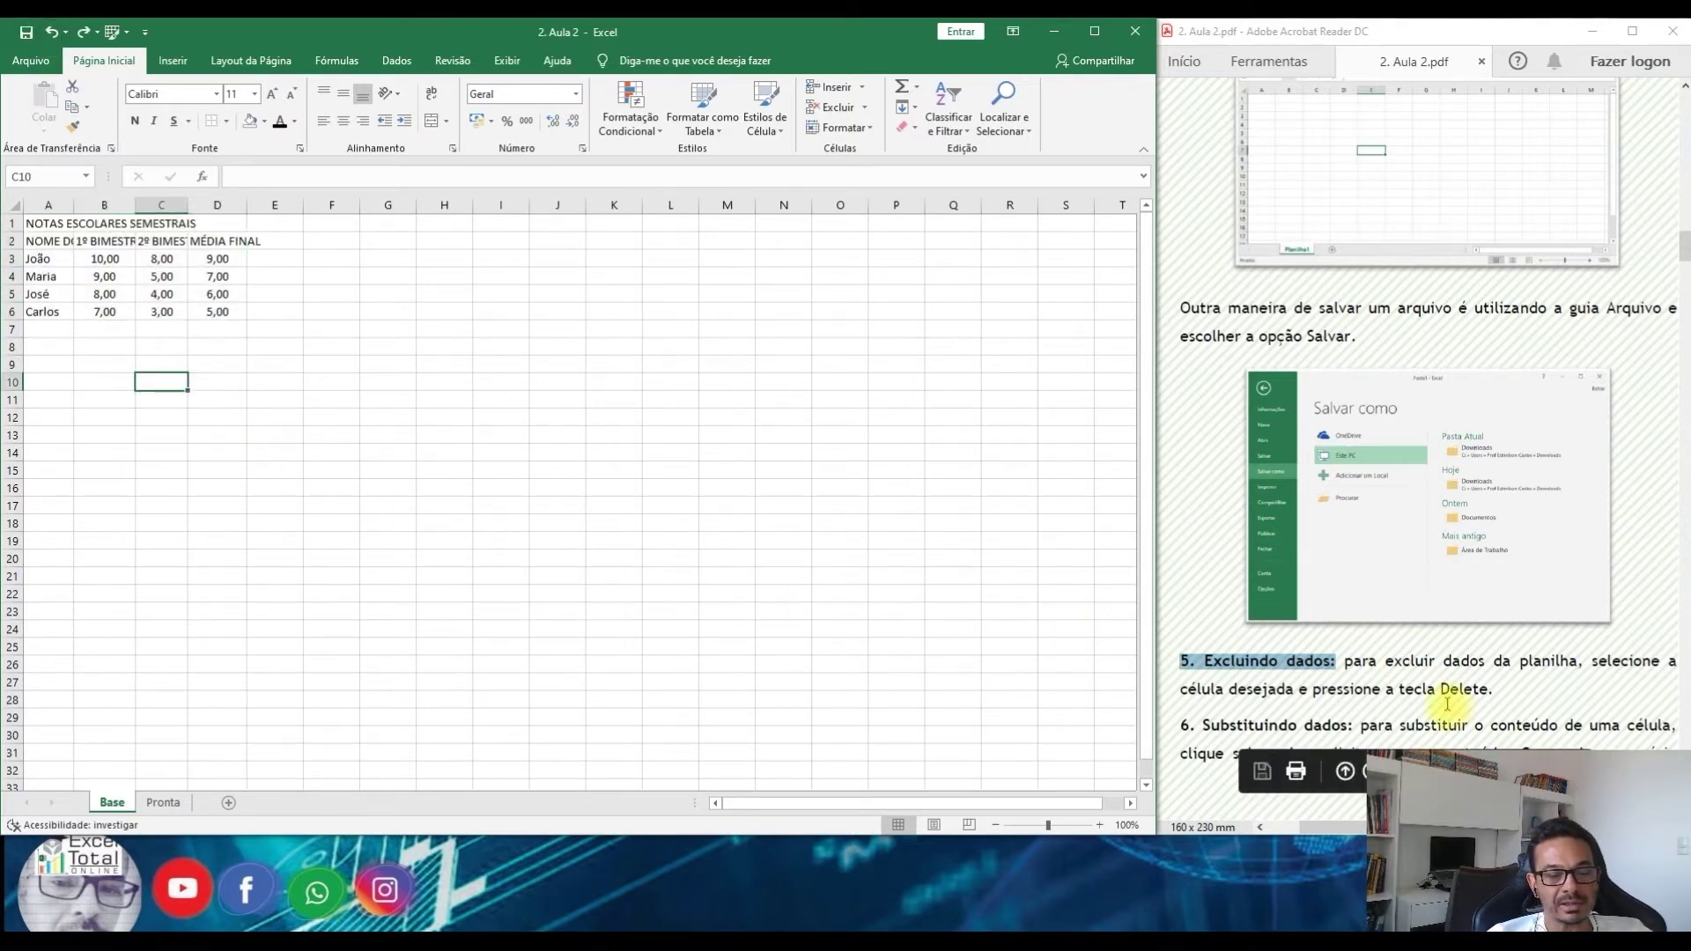
In the Adobe Acrobat Reader lesson PDF, highlight the heading "6. Substituindo dados:" and look through the topics that follow it
scroll(1447, 705, "down", 1)
left_click_drag(1180, 711, 1353, 711)
scroll(1467, 700, "down", 7)
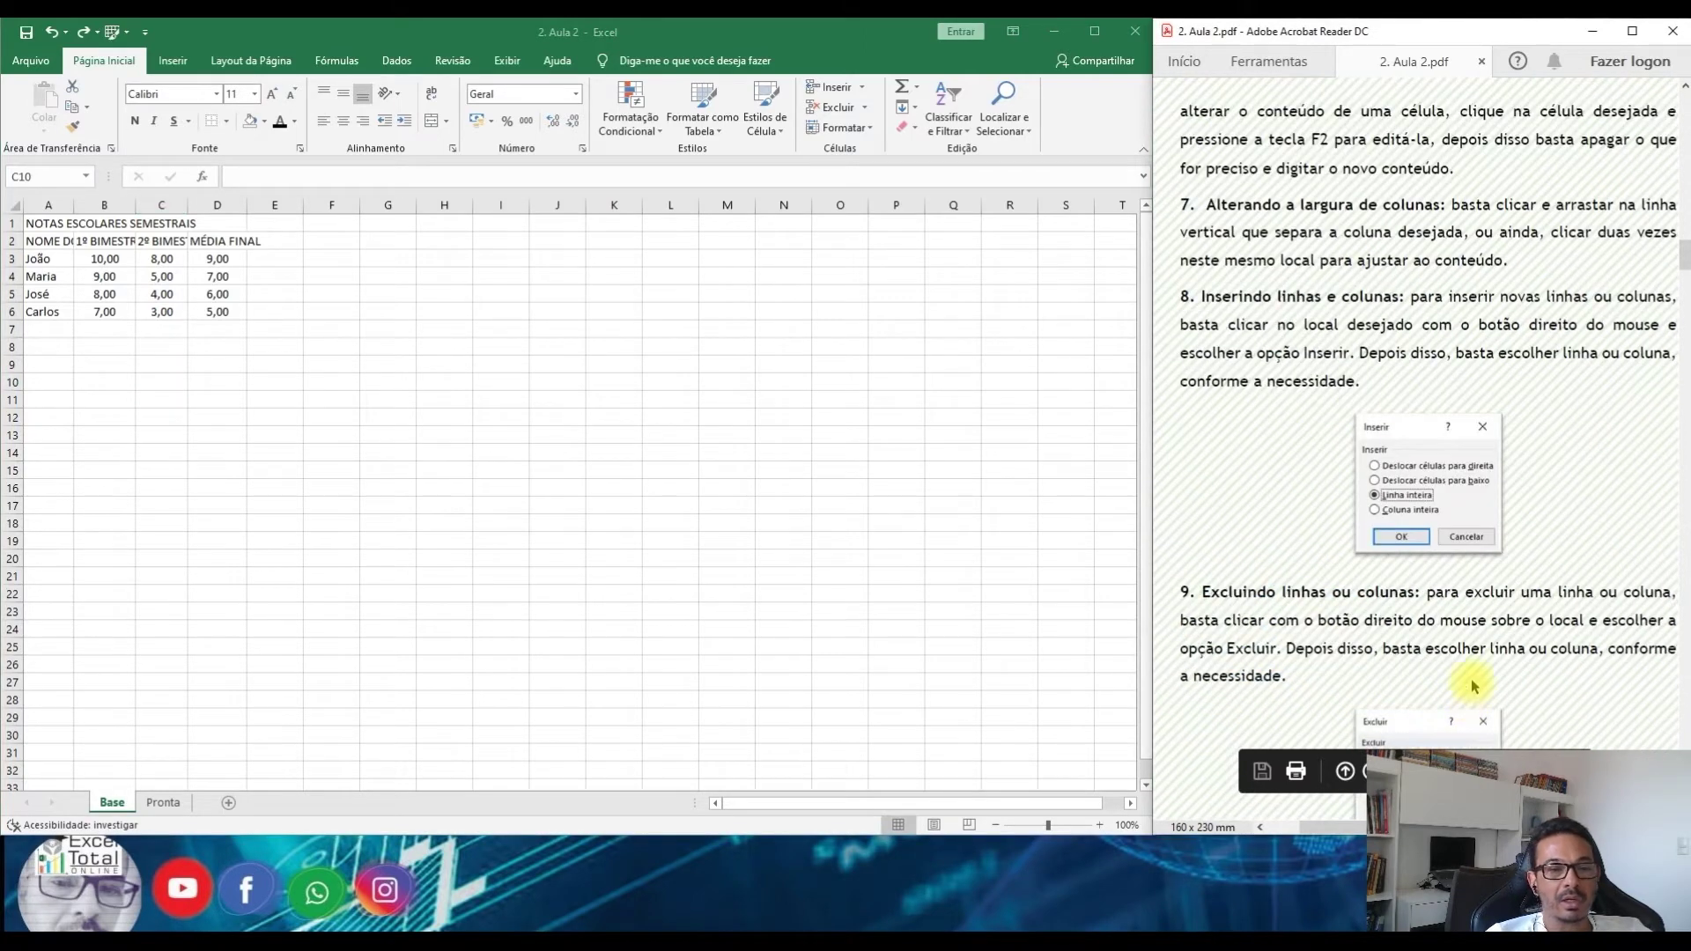
scroll(1471, 683, "up", 1)
scroll(1470, 682, "up", 7)
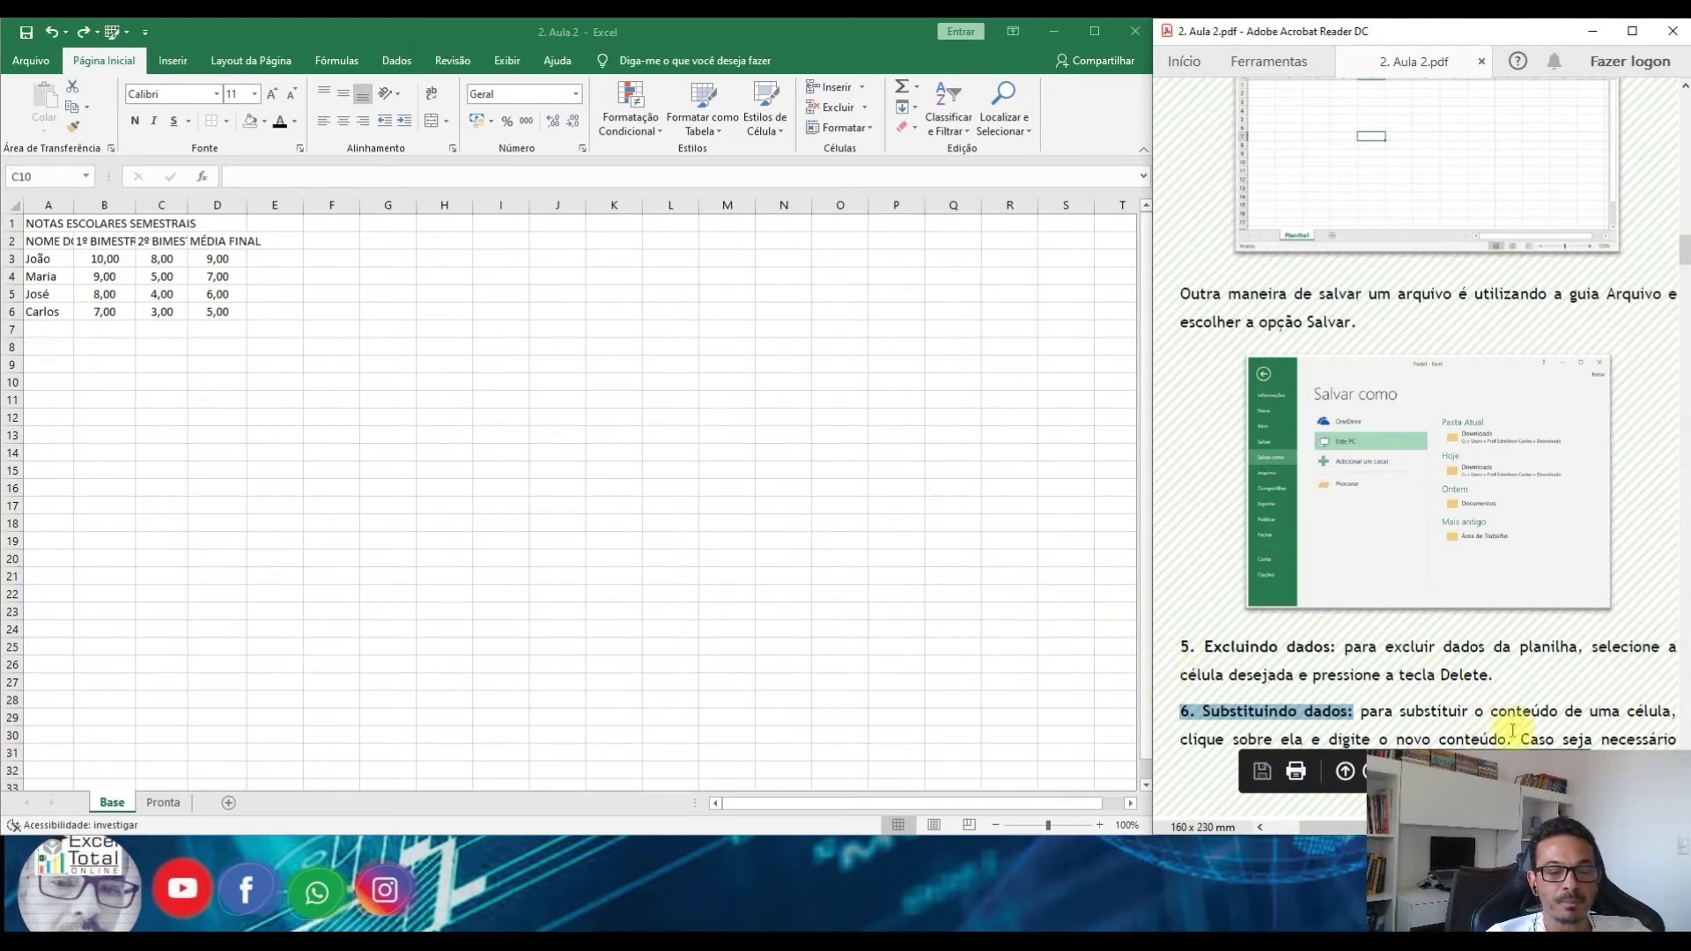
Back in Excel, replace the student's name in cell A6 with a different first name
left_click(385, 366)
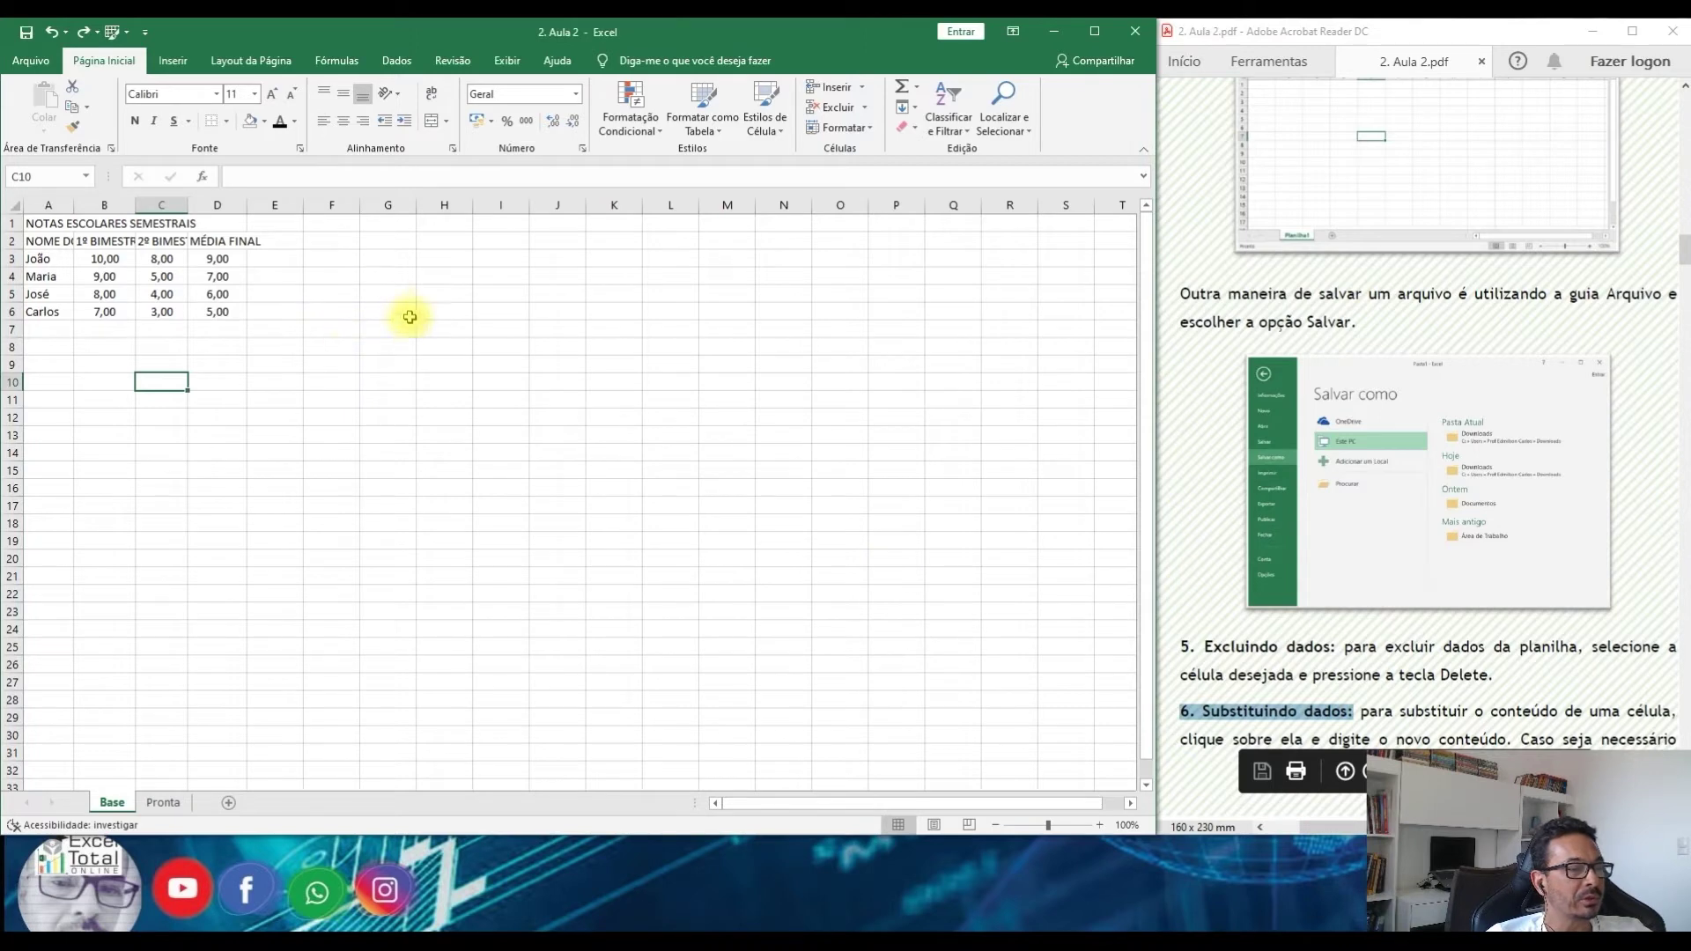
left_click(49, 314)
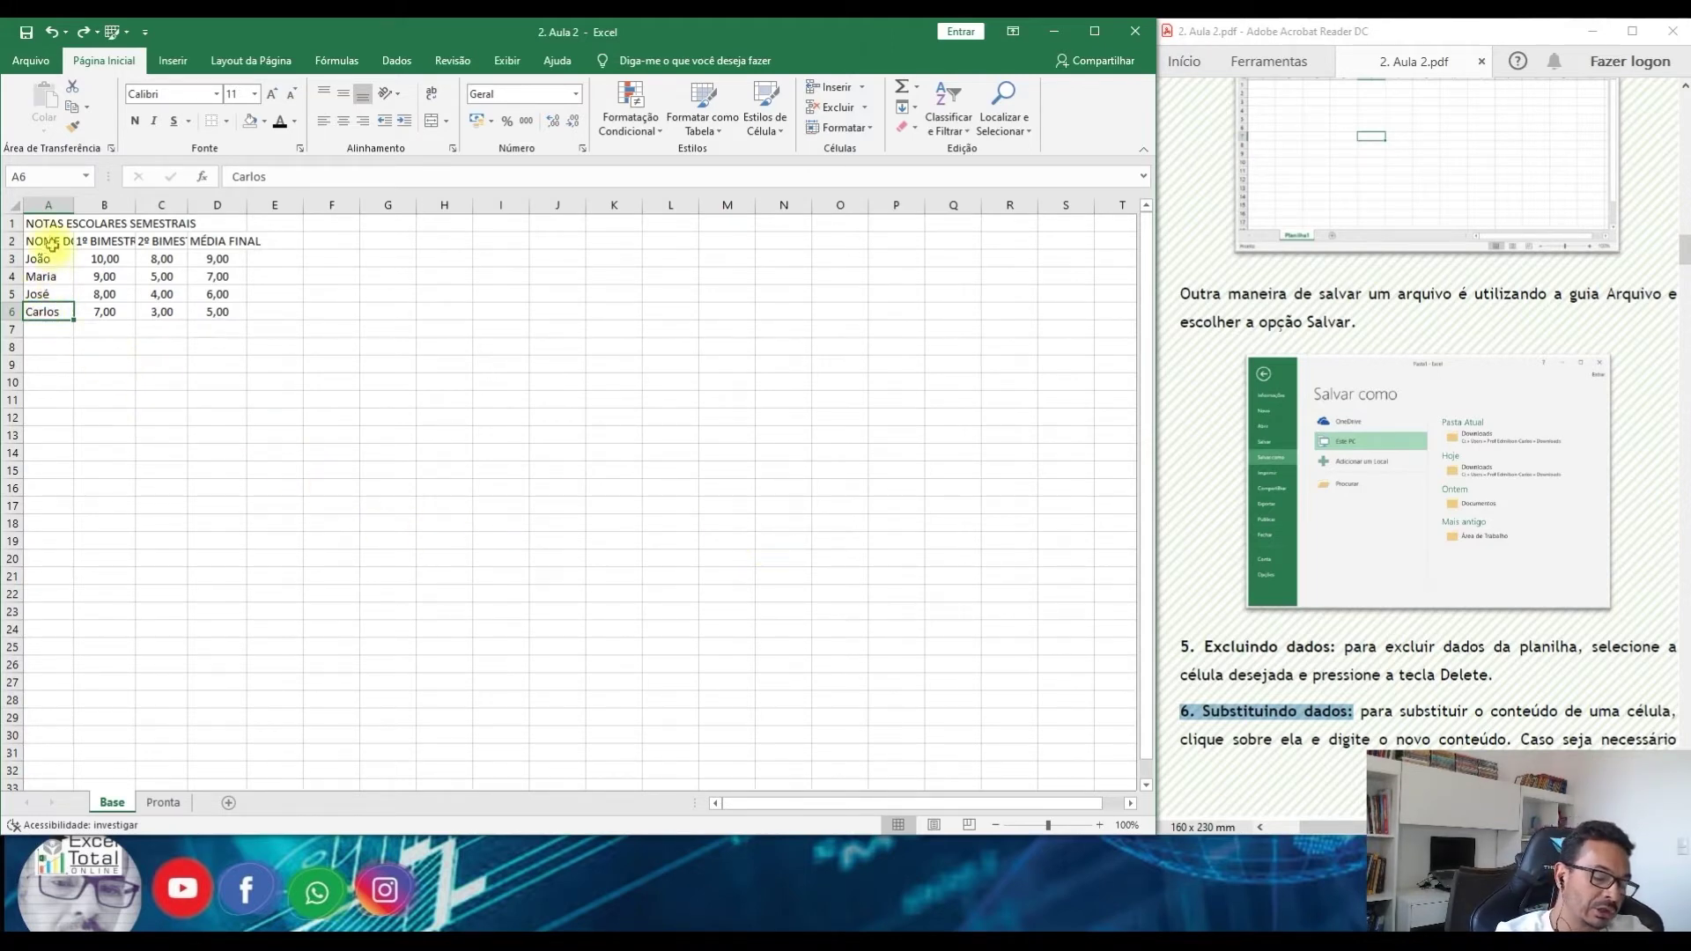
type("Fernando")
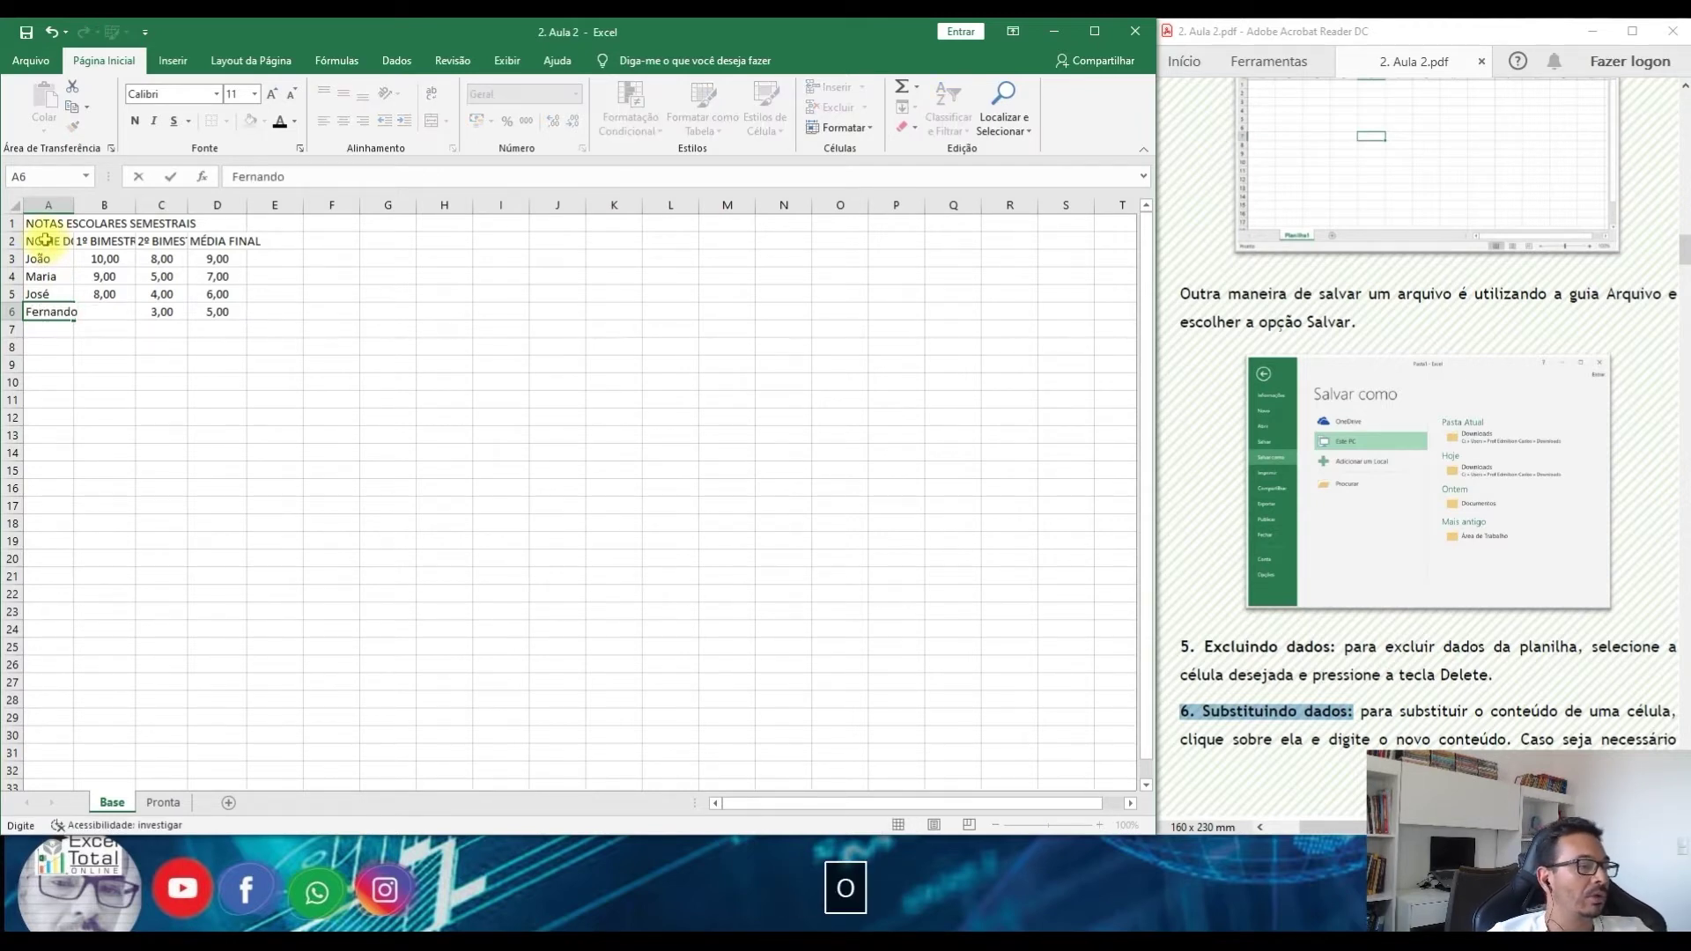
key("Return")
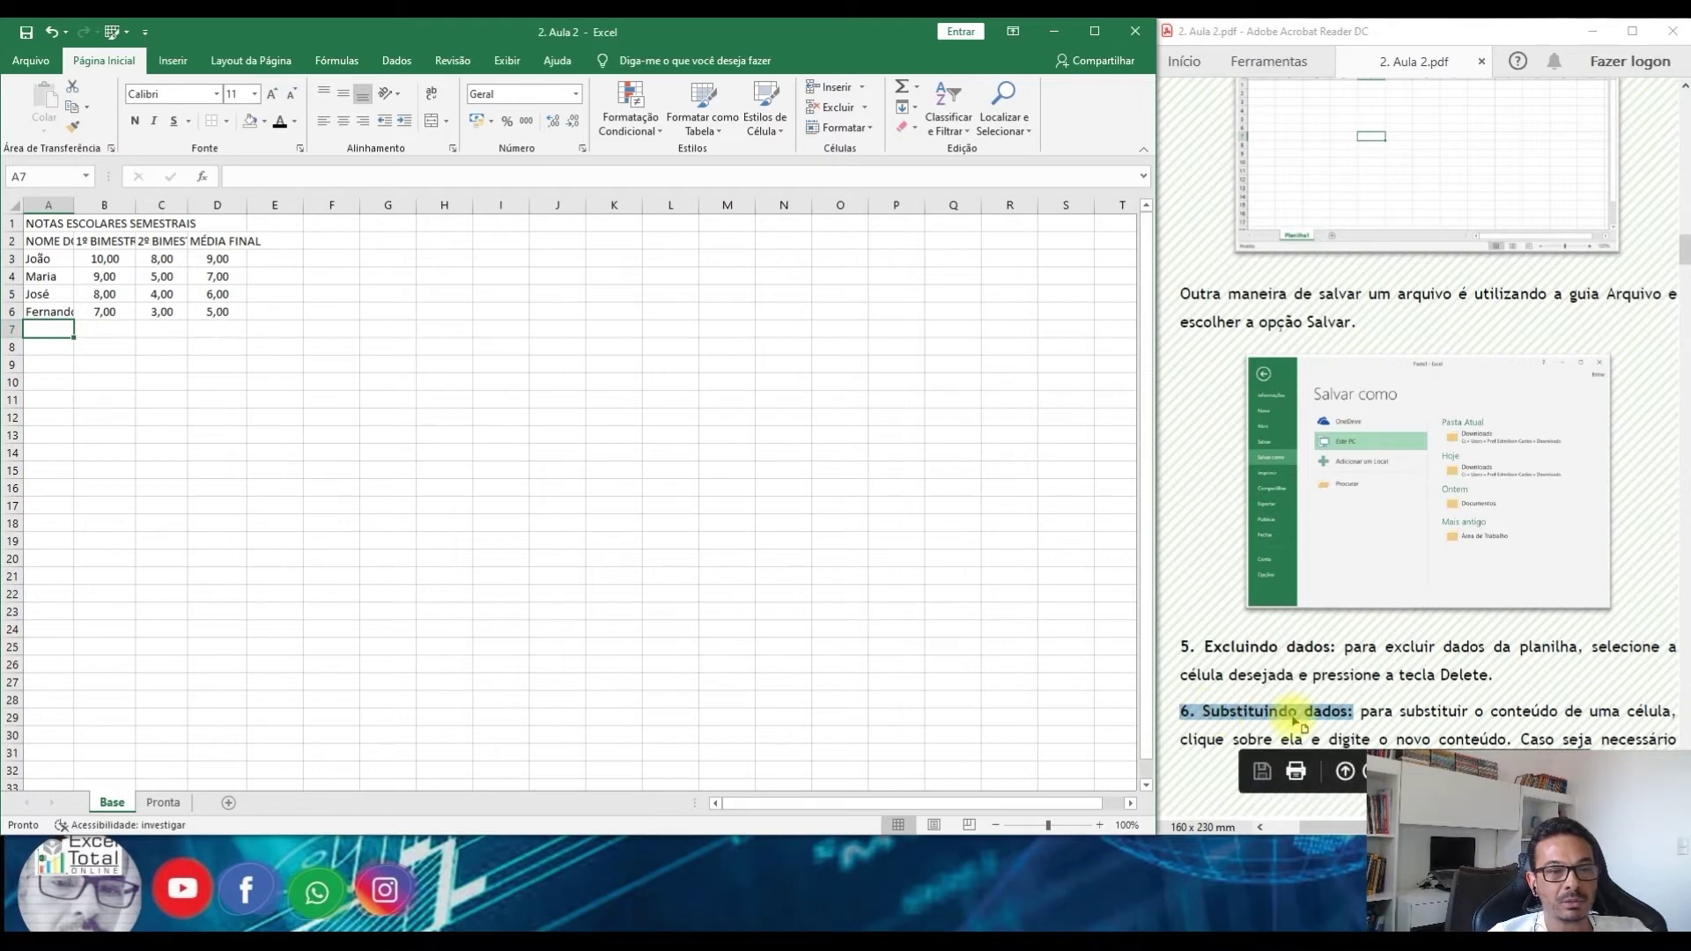
Open the student's name in A3 and the MÉDIA FINAL header in D2 for in-cell editing, leaving each without changing its text
scroll(1295, 724, "down", 8)
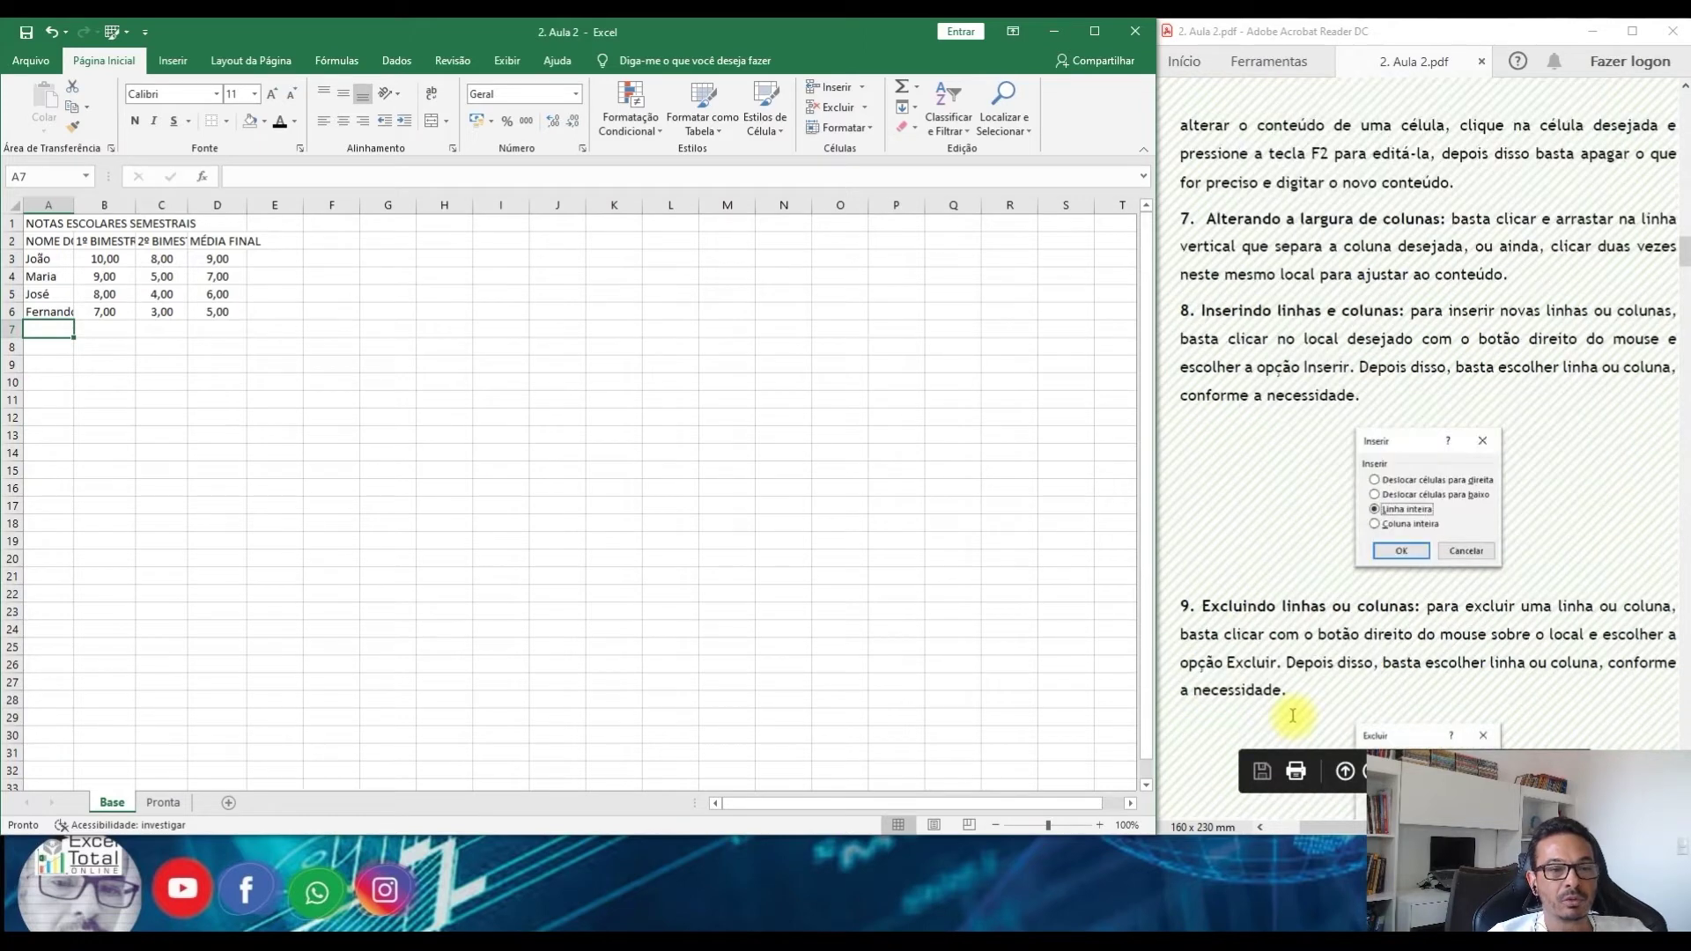
left_click(199, 451)
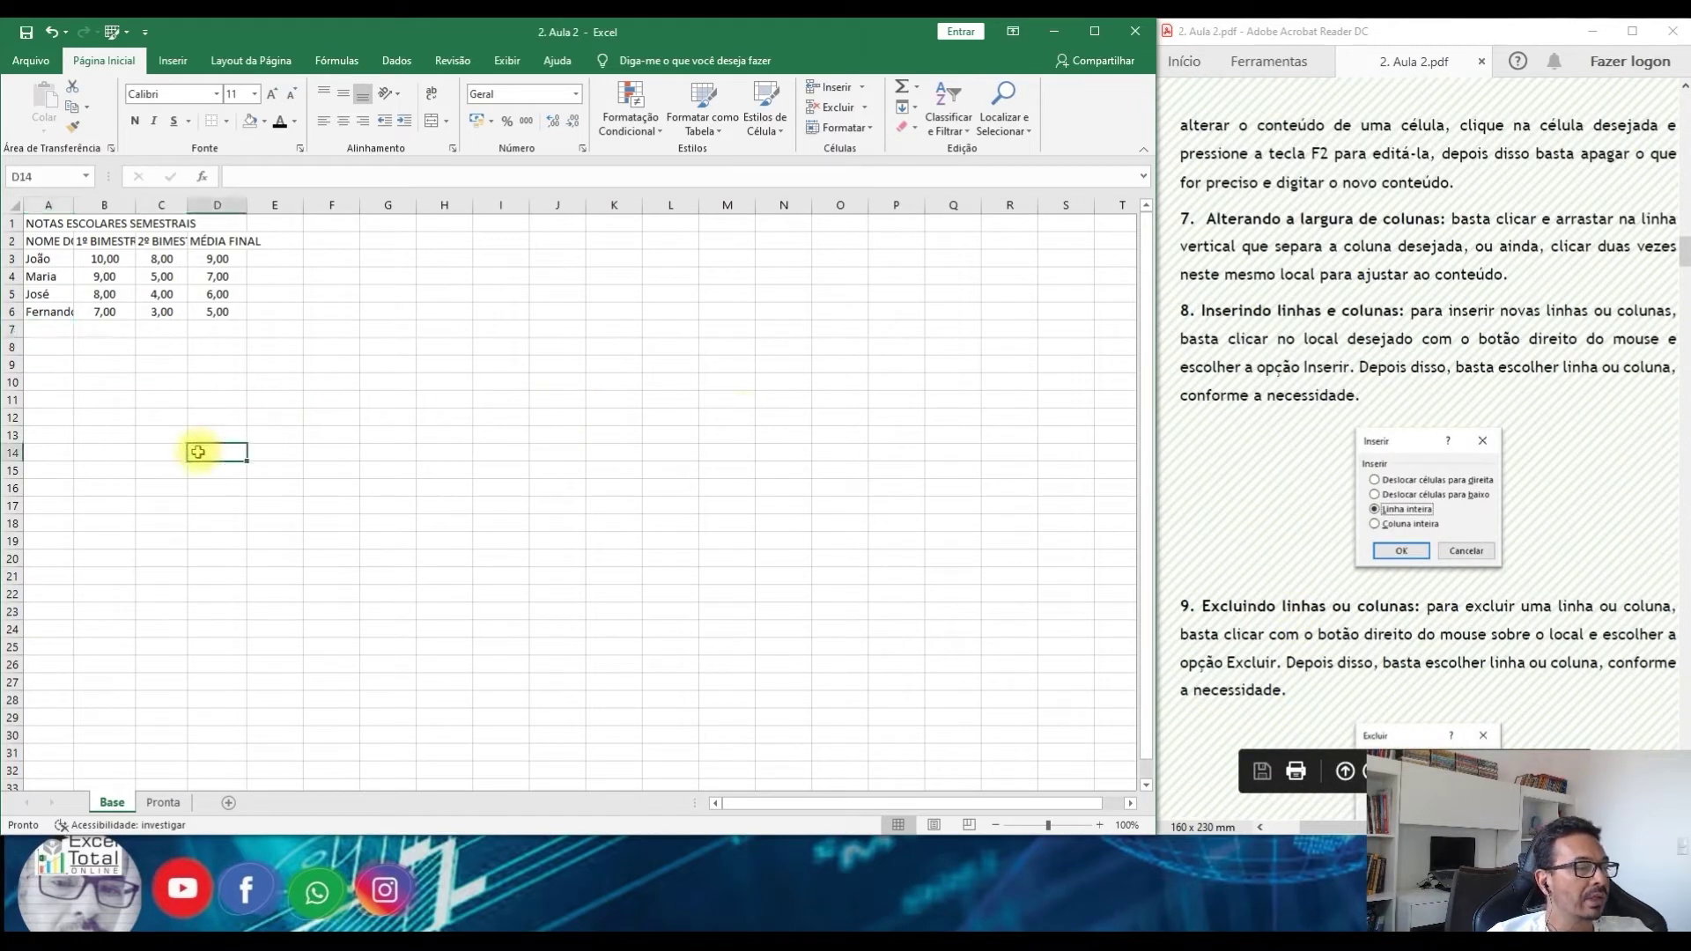
left_click(46, 260)
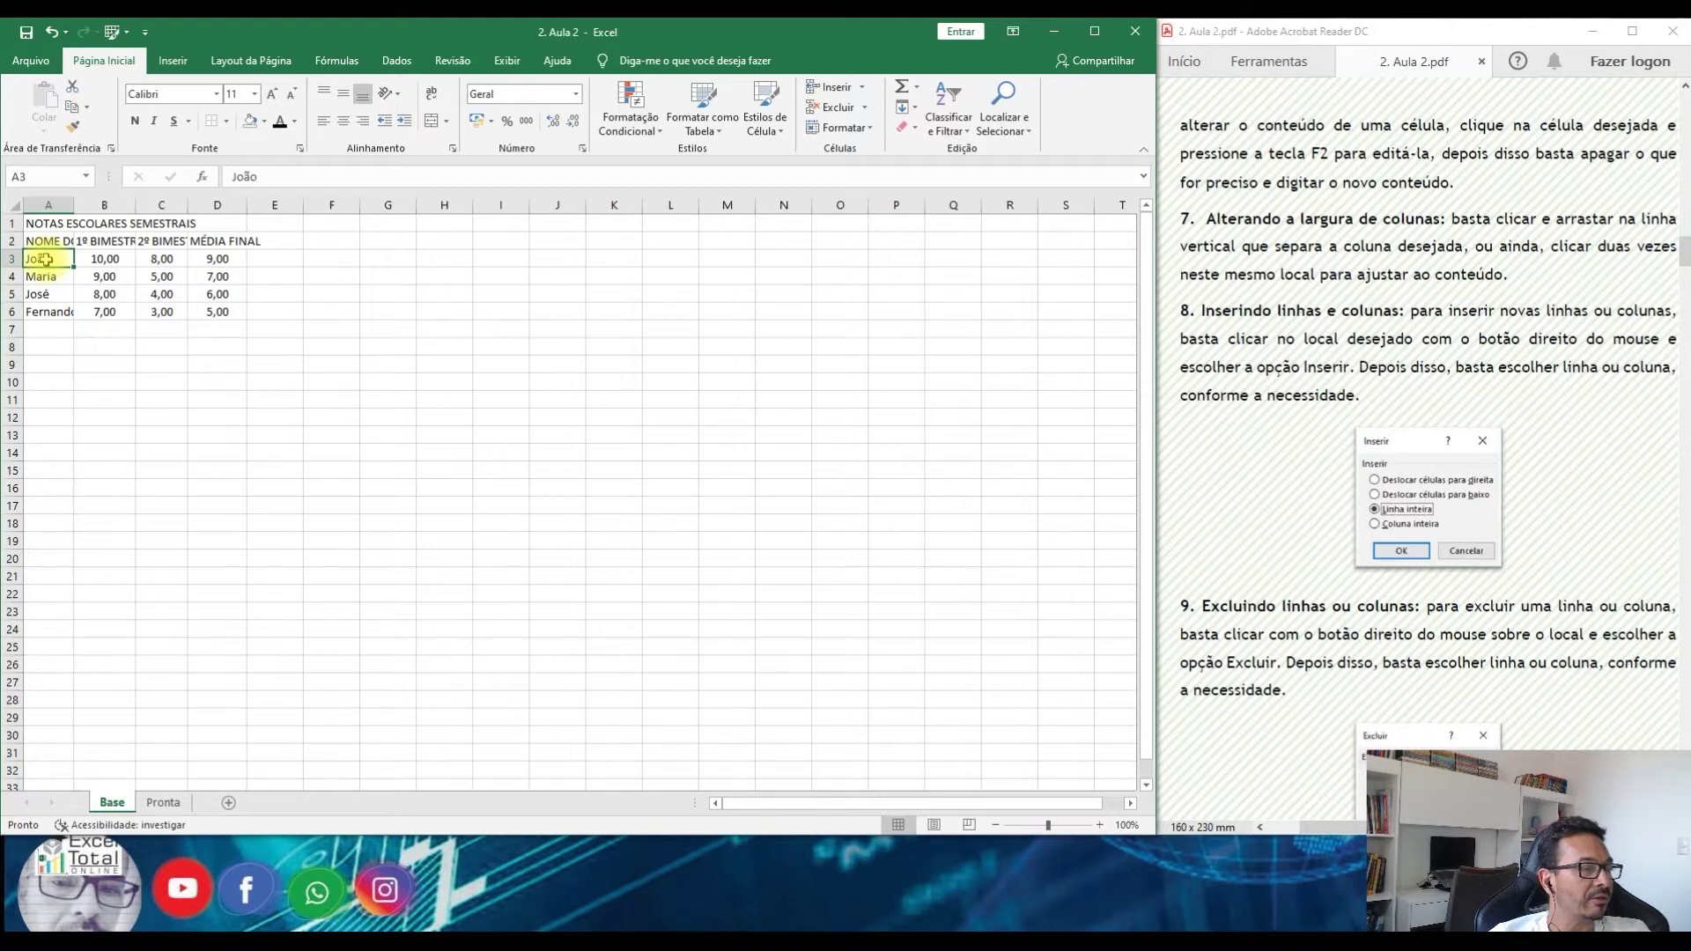
key("F2")
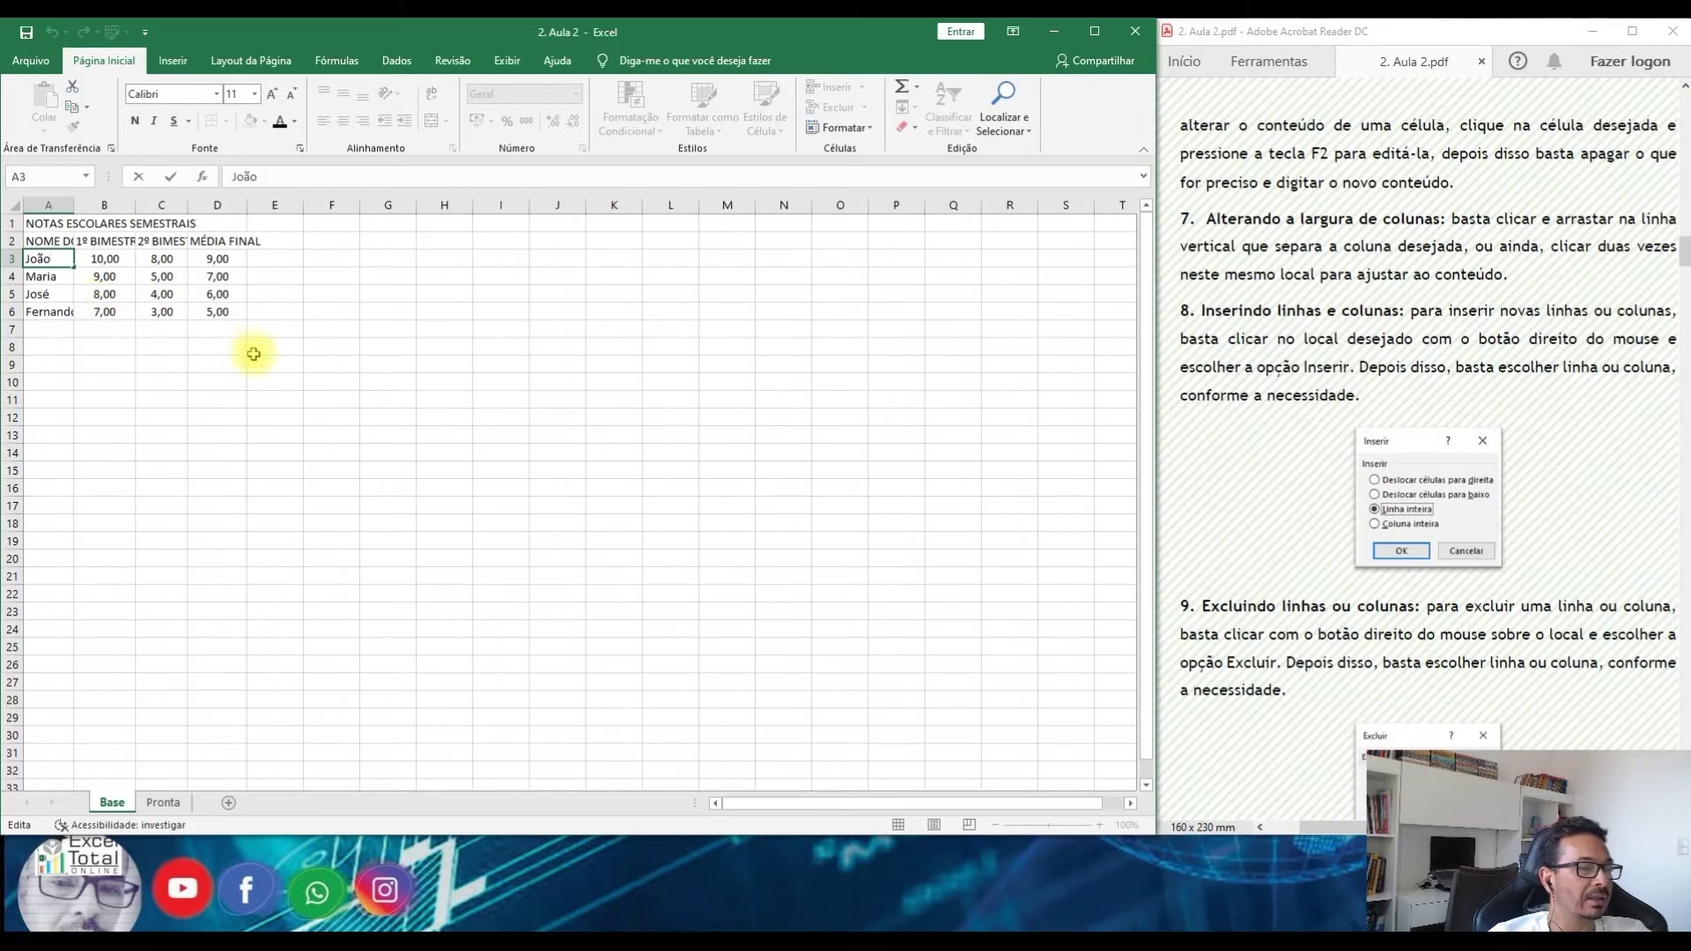
left_click(251, 380)
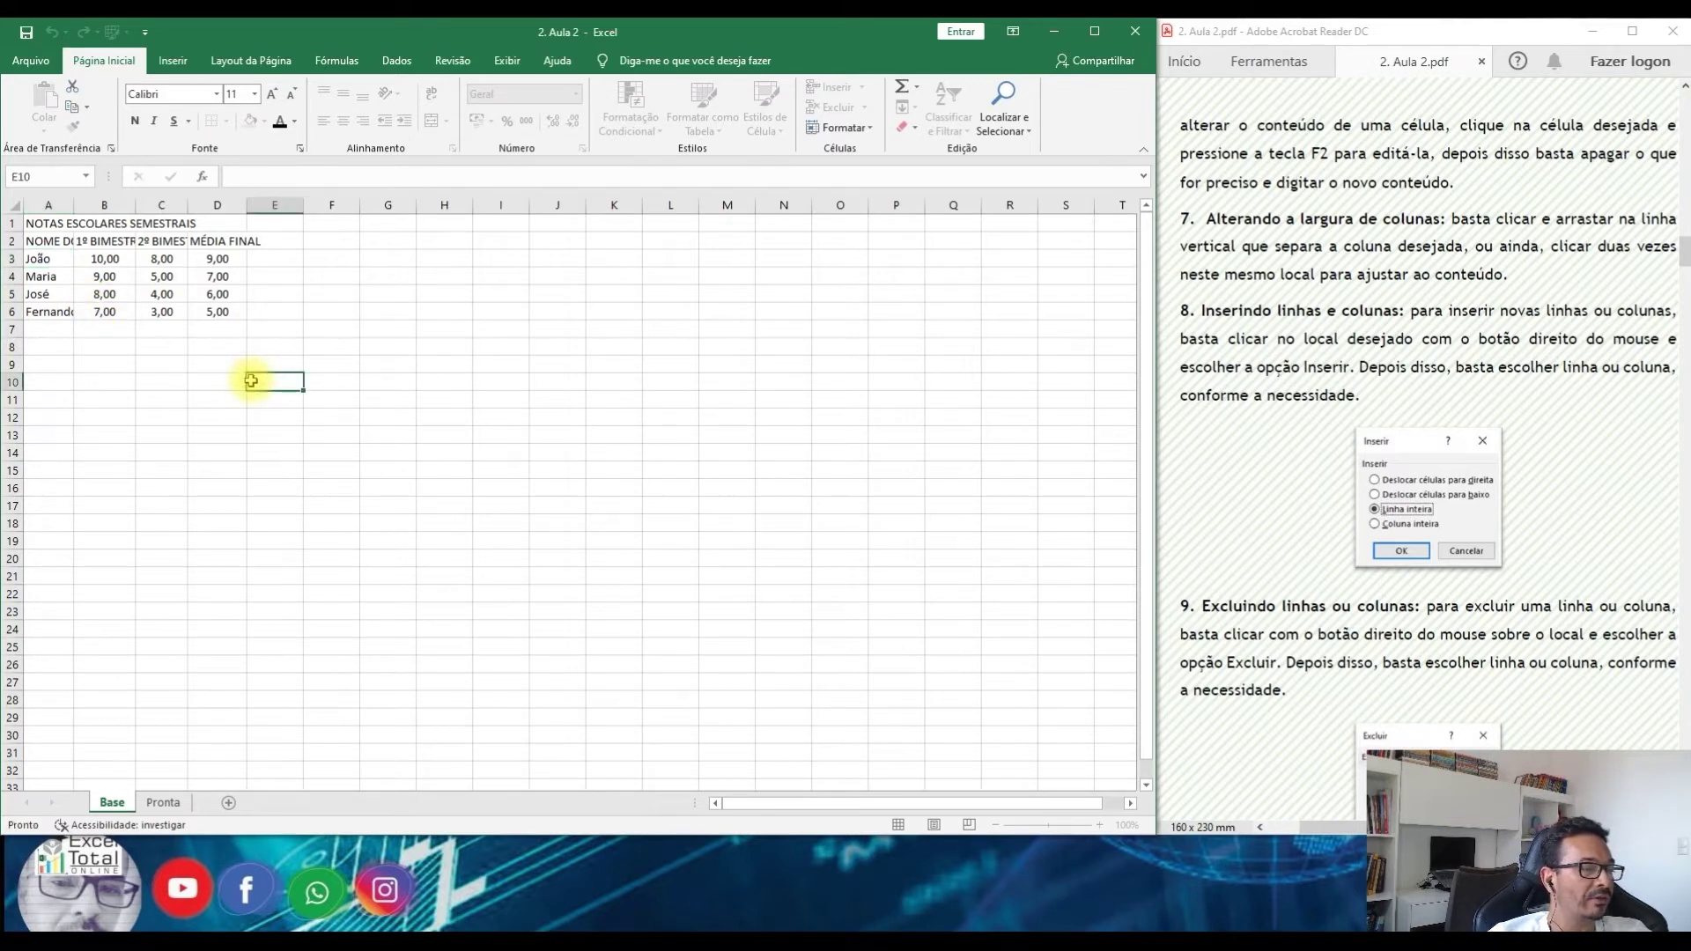
left_click(218, 244)
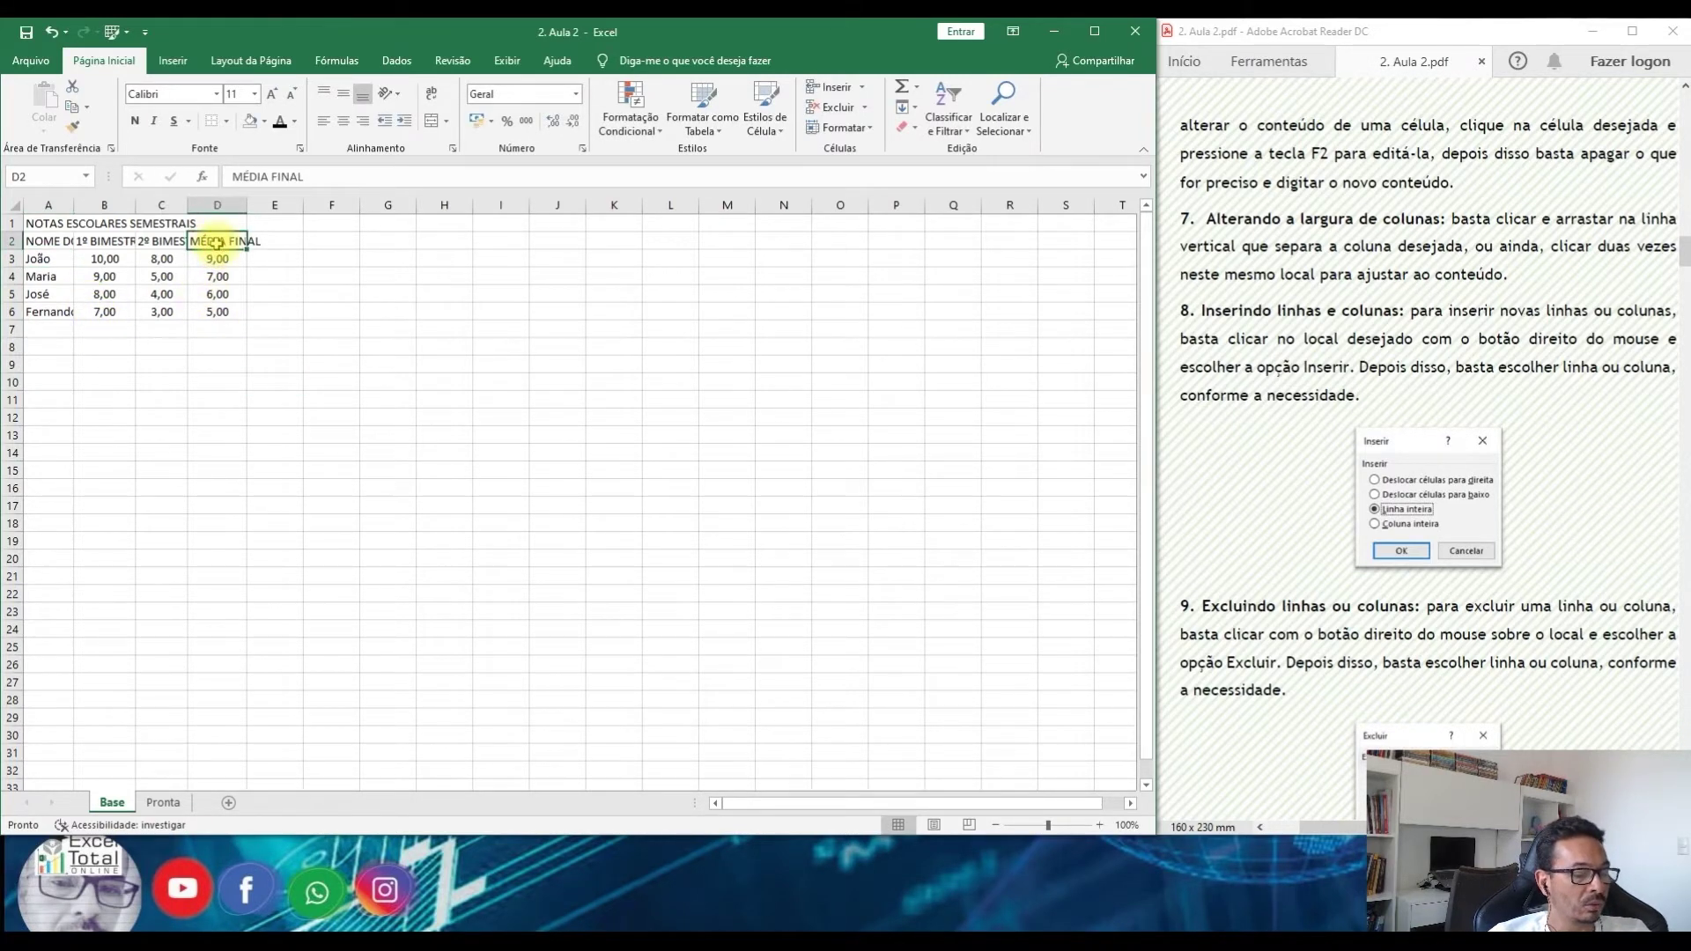
key("F2")
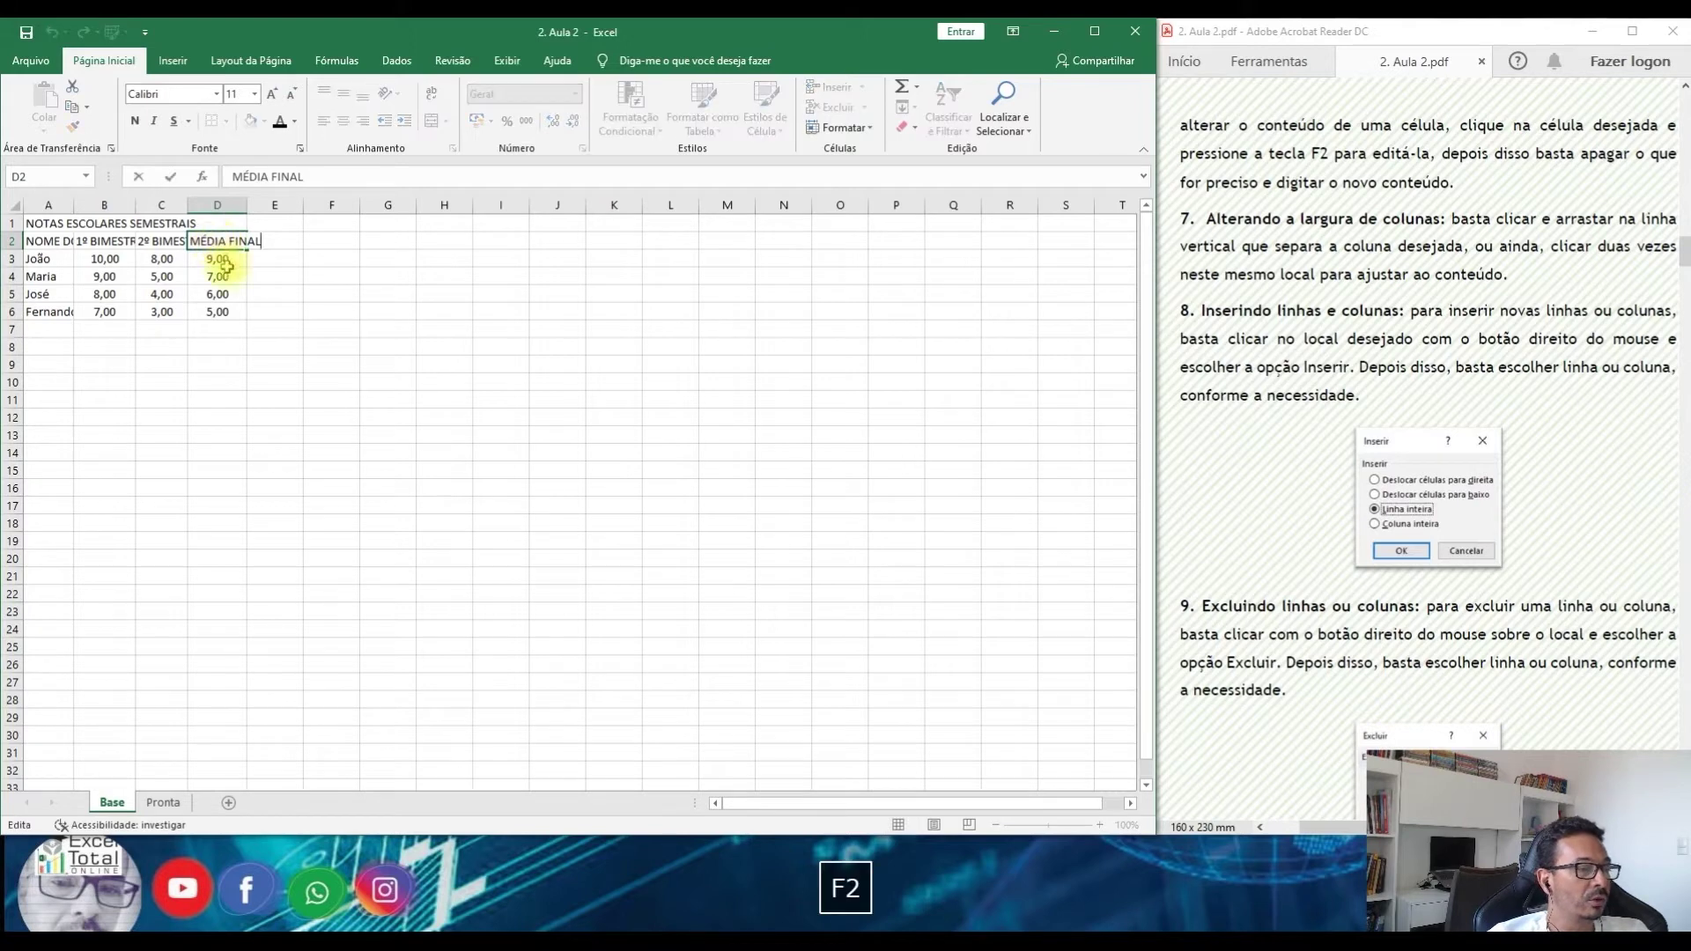
left_click(217, 364)
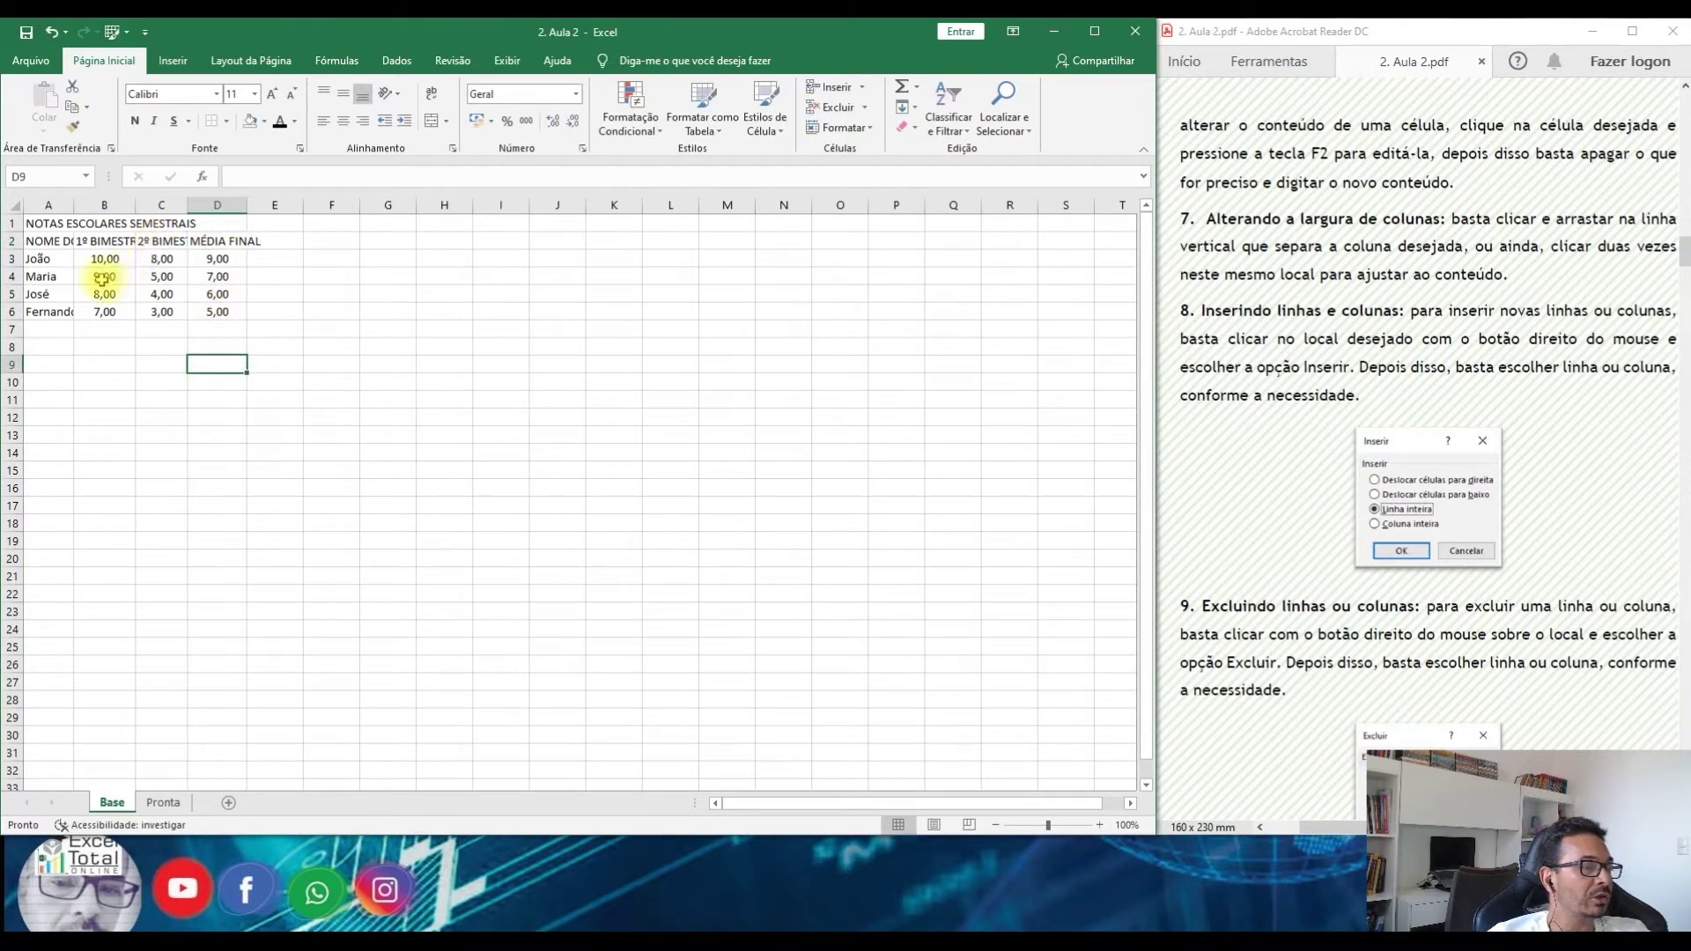
Edit the student's name in cell A4 in place, appending a second given name to the existing one
left_click(53, 276)
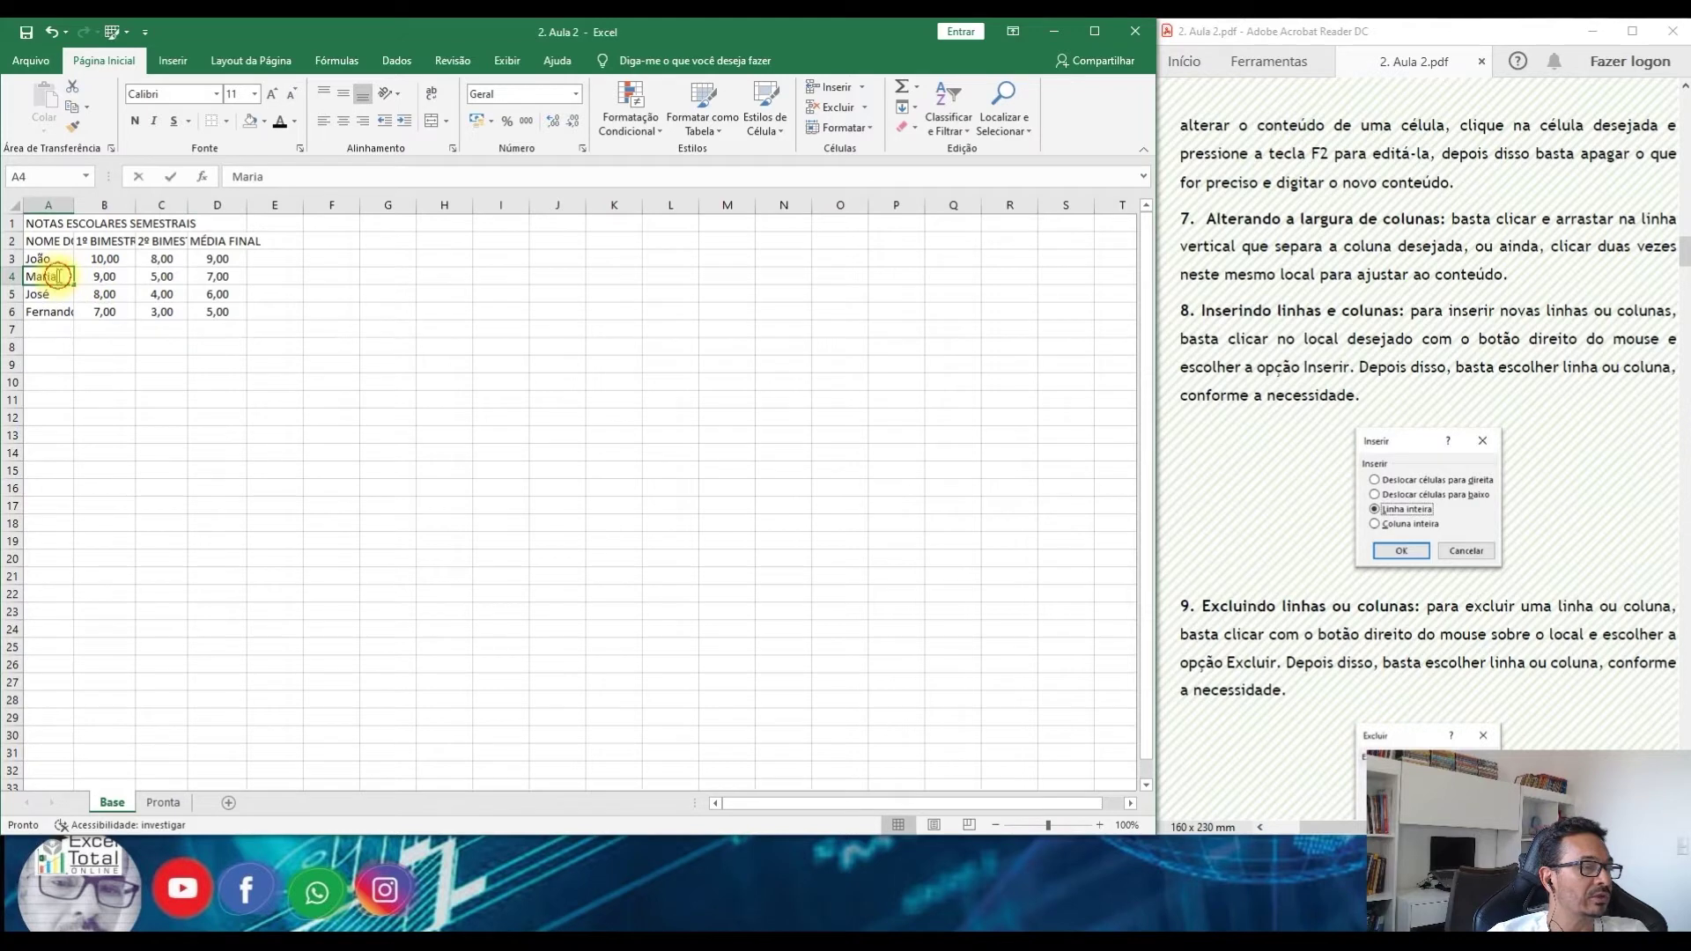
key("F2")
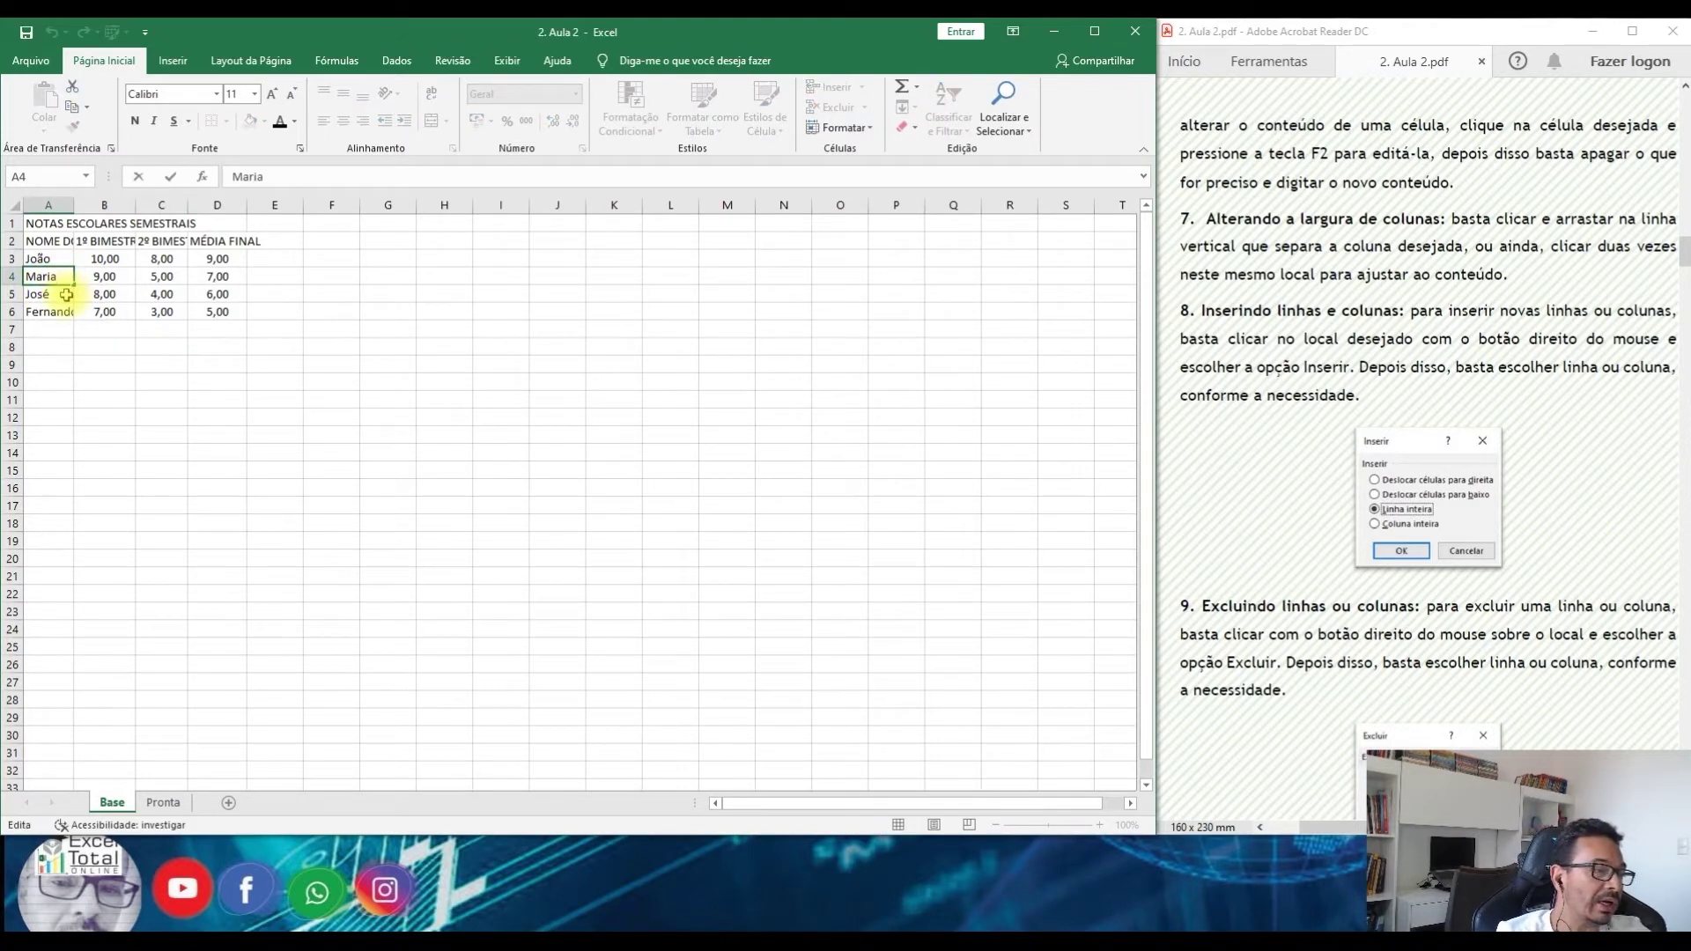
type("José")
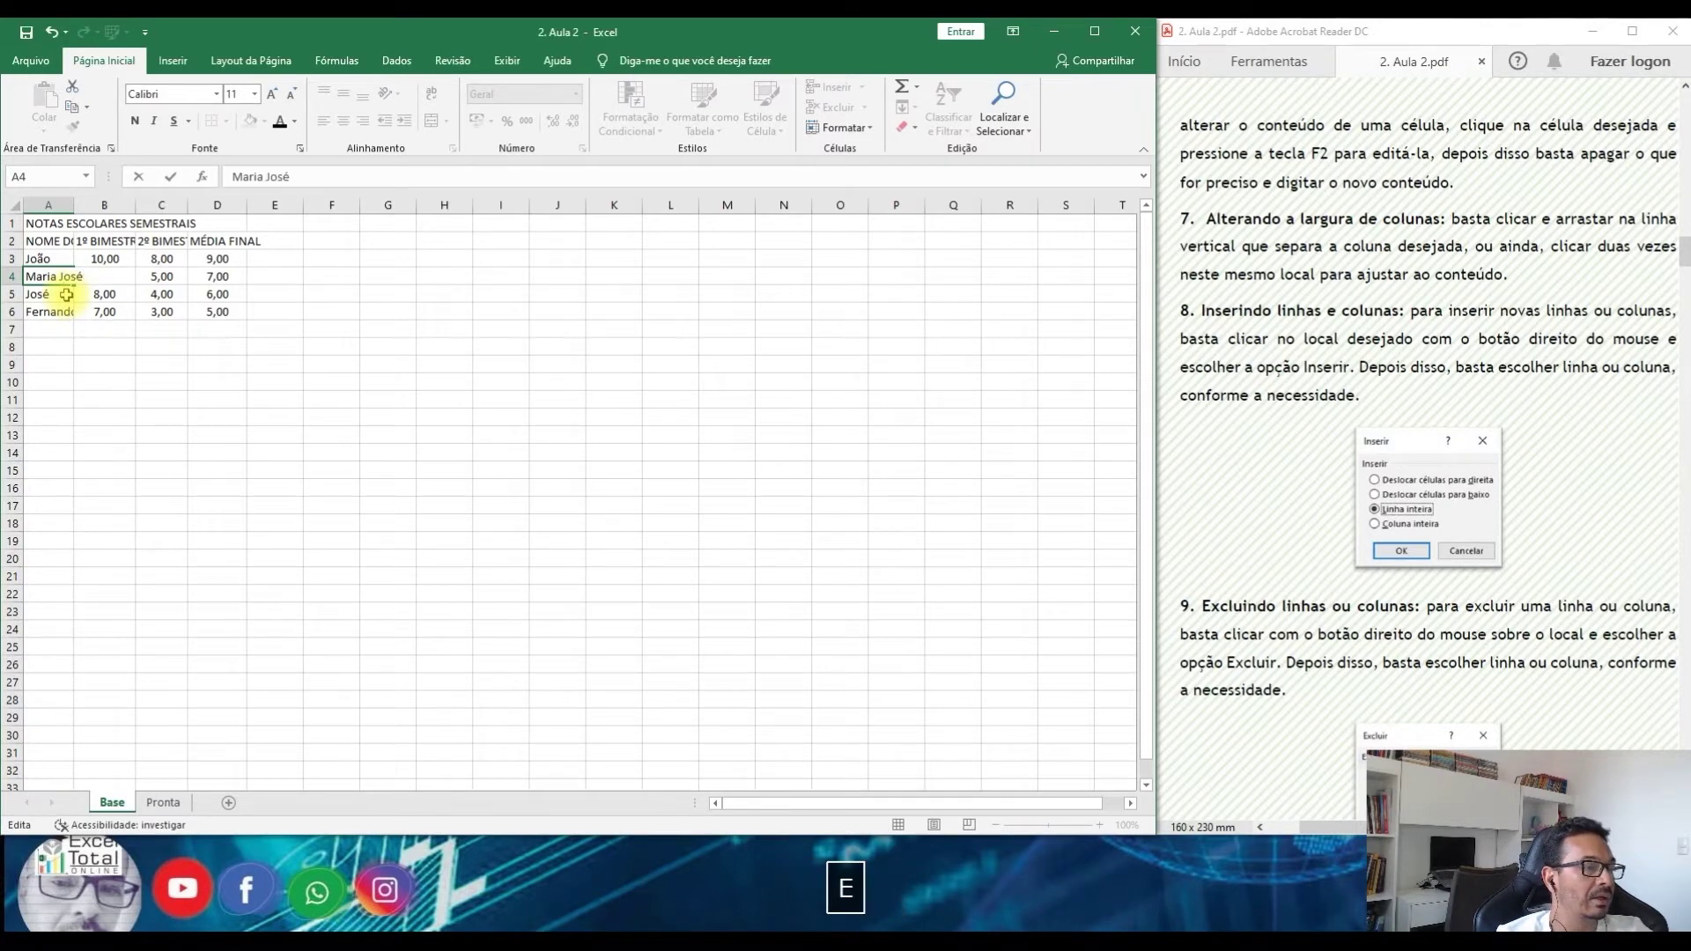
key("Return")
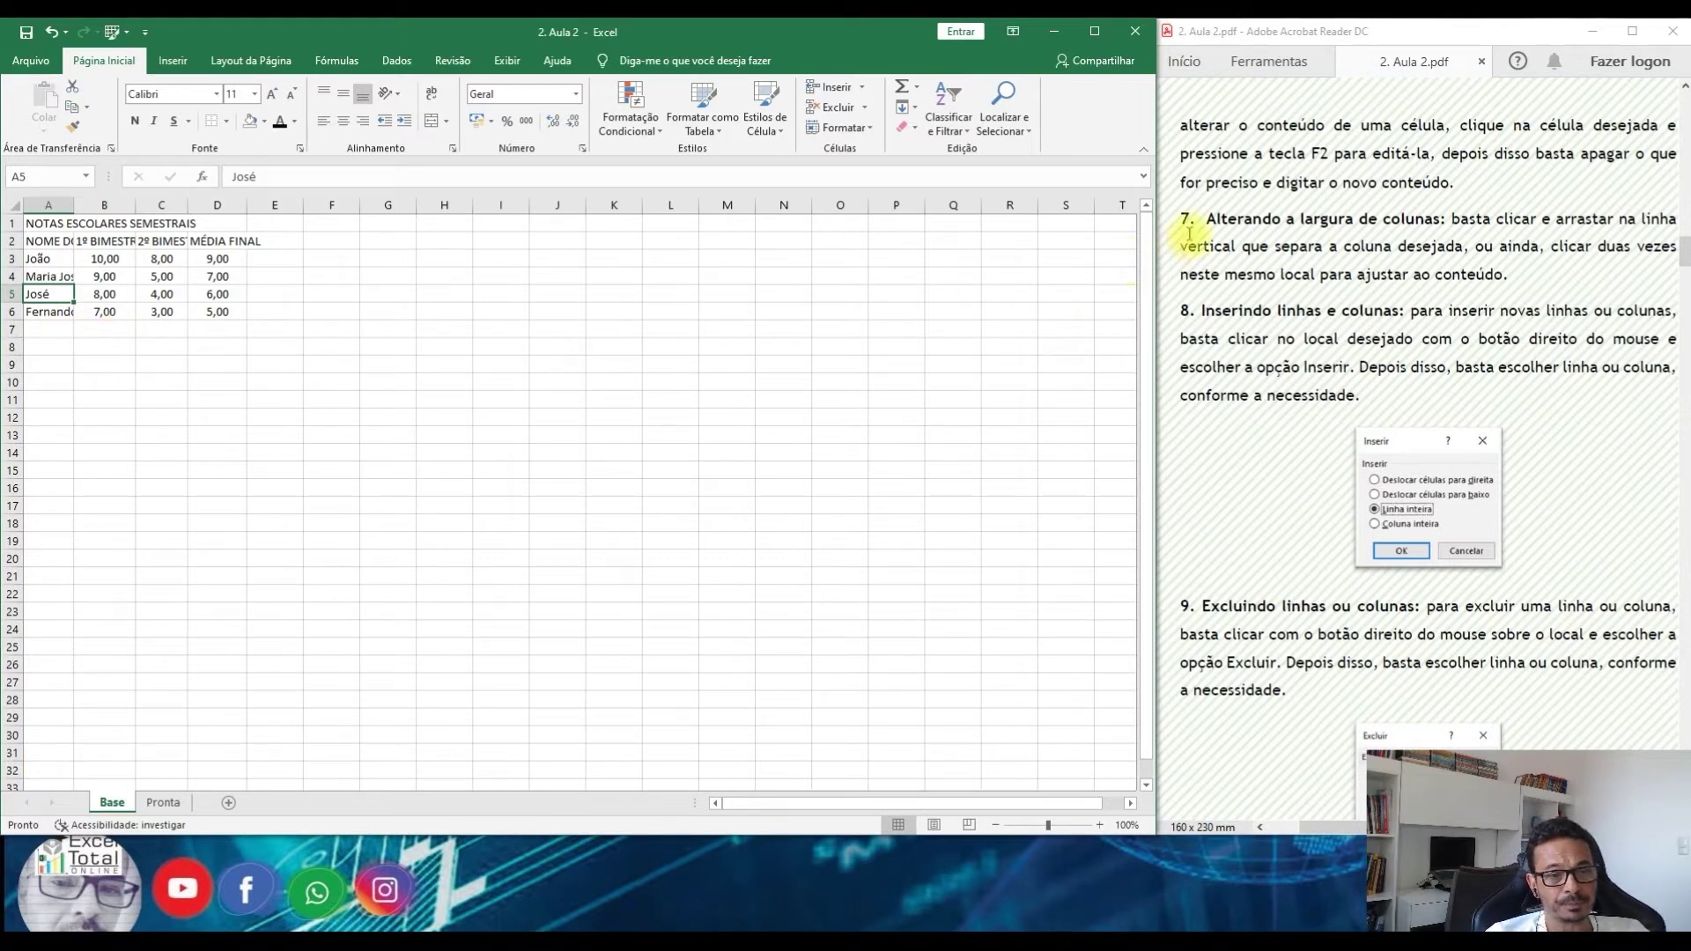
Highlight the PDF heading "7. Alterando a largura de colunas:" and widen Excel column A to fit the header NOME DO ALUNO
left_click_drag(1184, 221, 1447, 220)
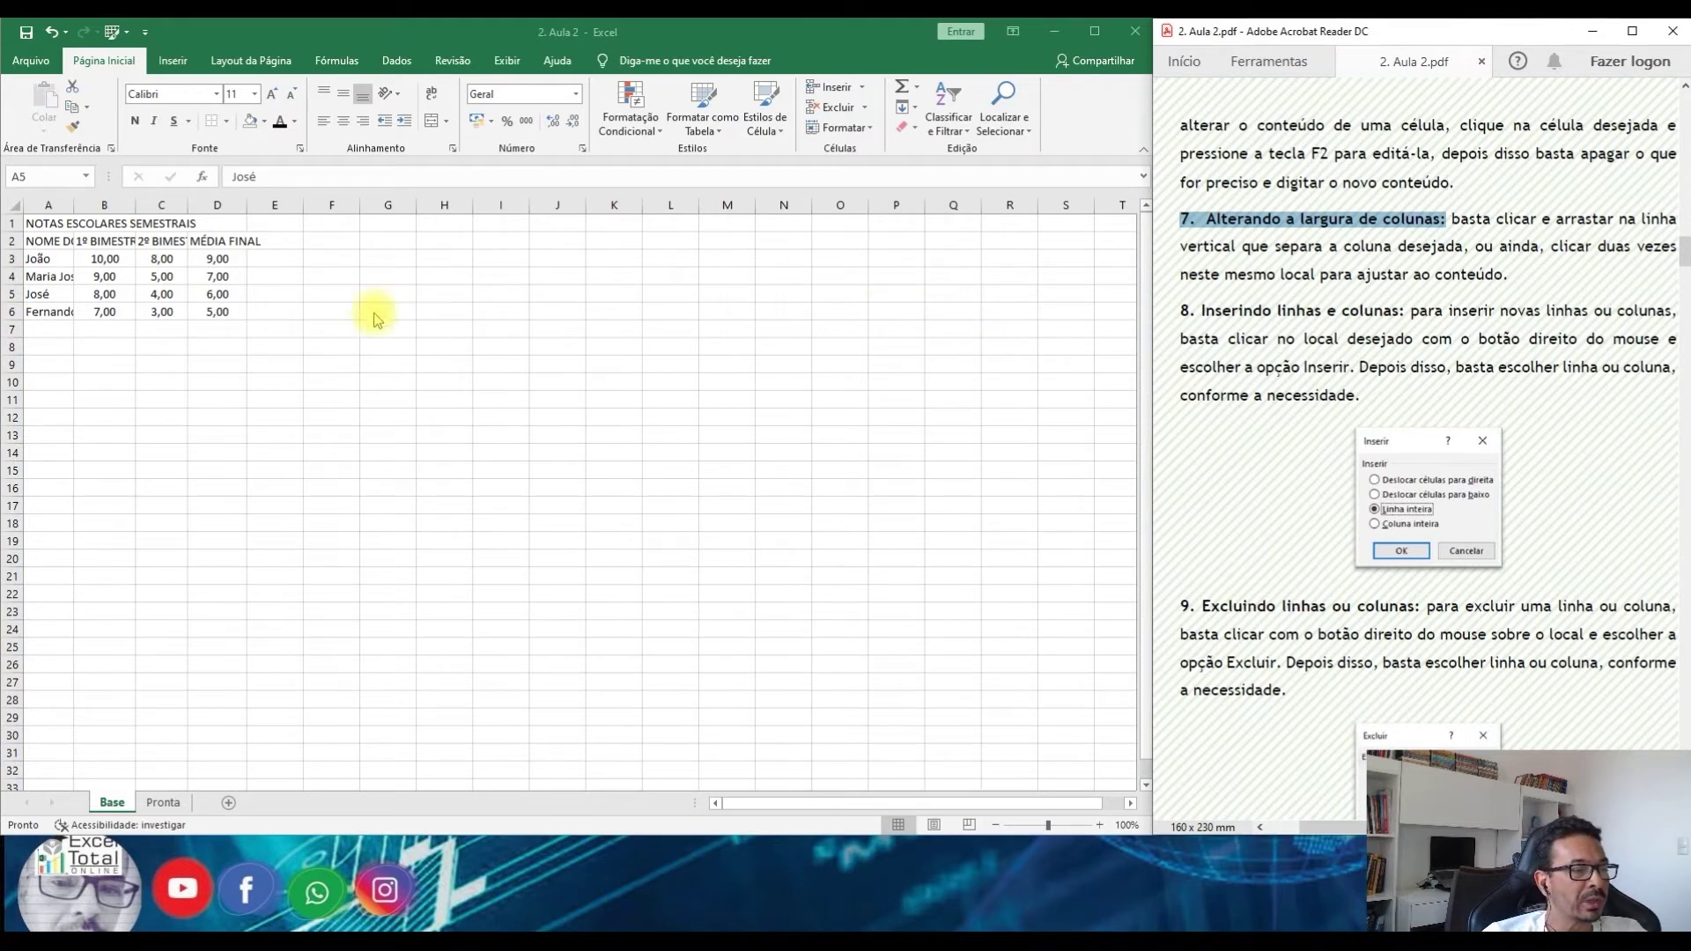
left_click(114, 344)
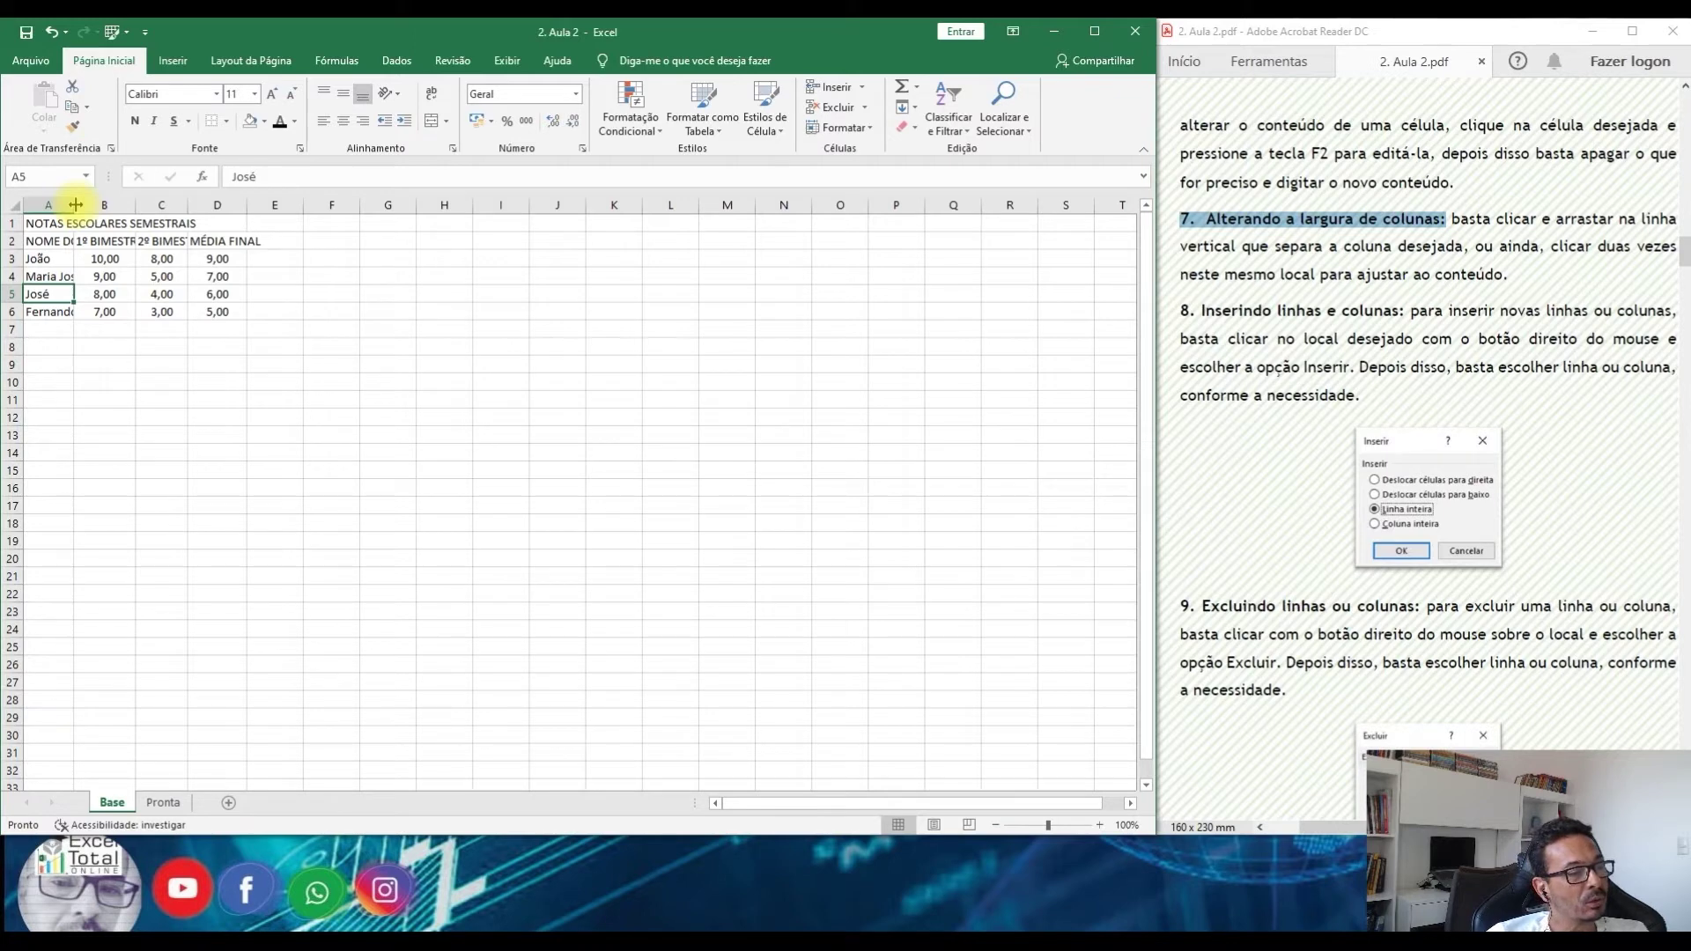
left_click_drag(76, 205, 114, 204)
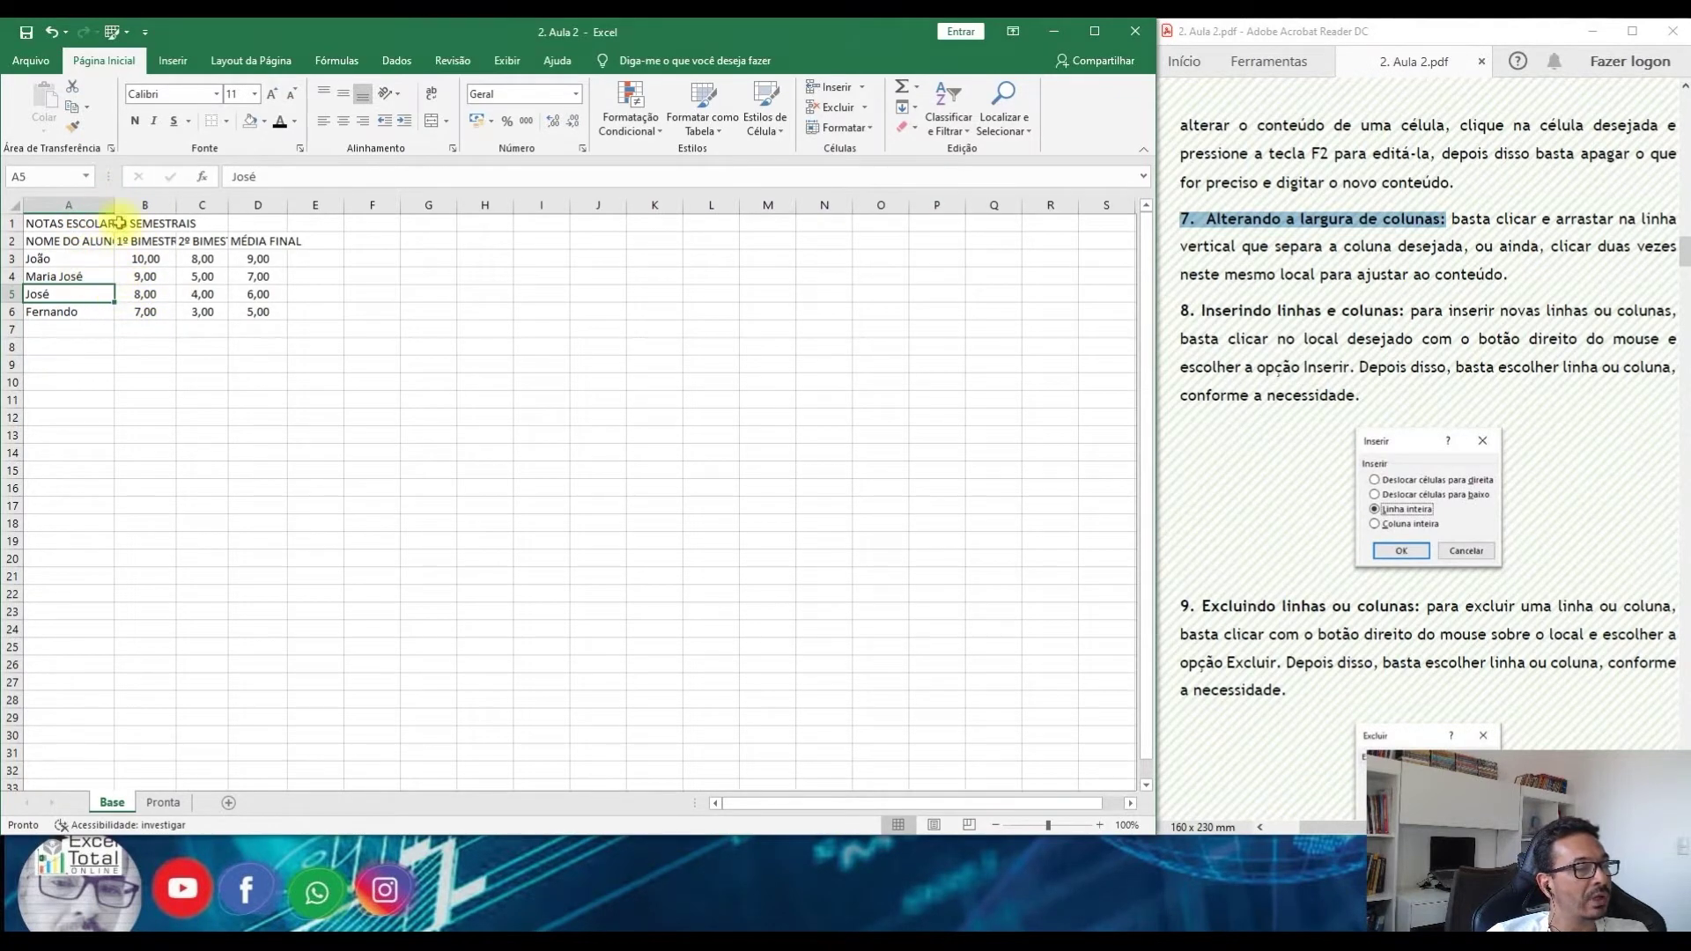
left_click_drag(114, 205, 126, 204)
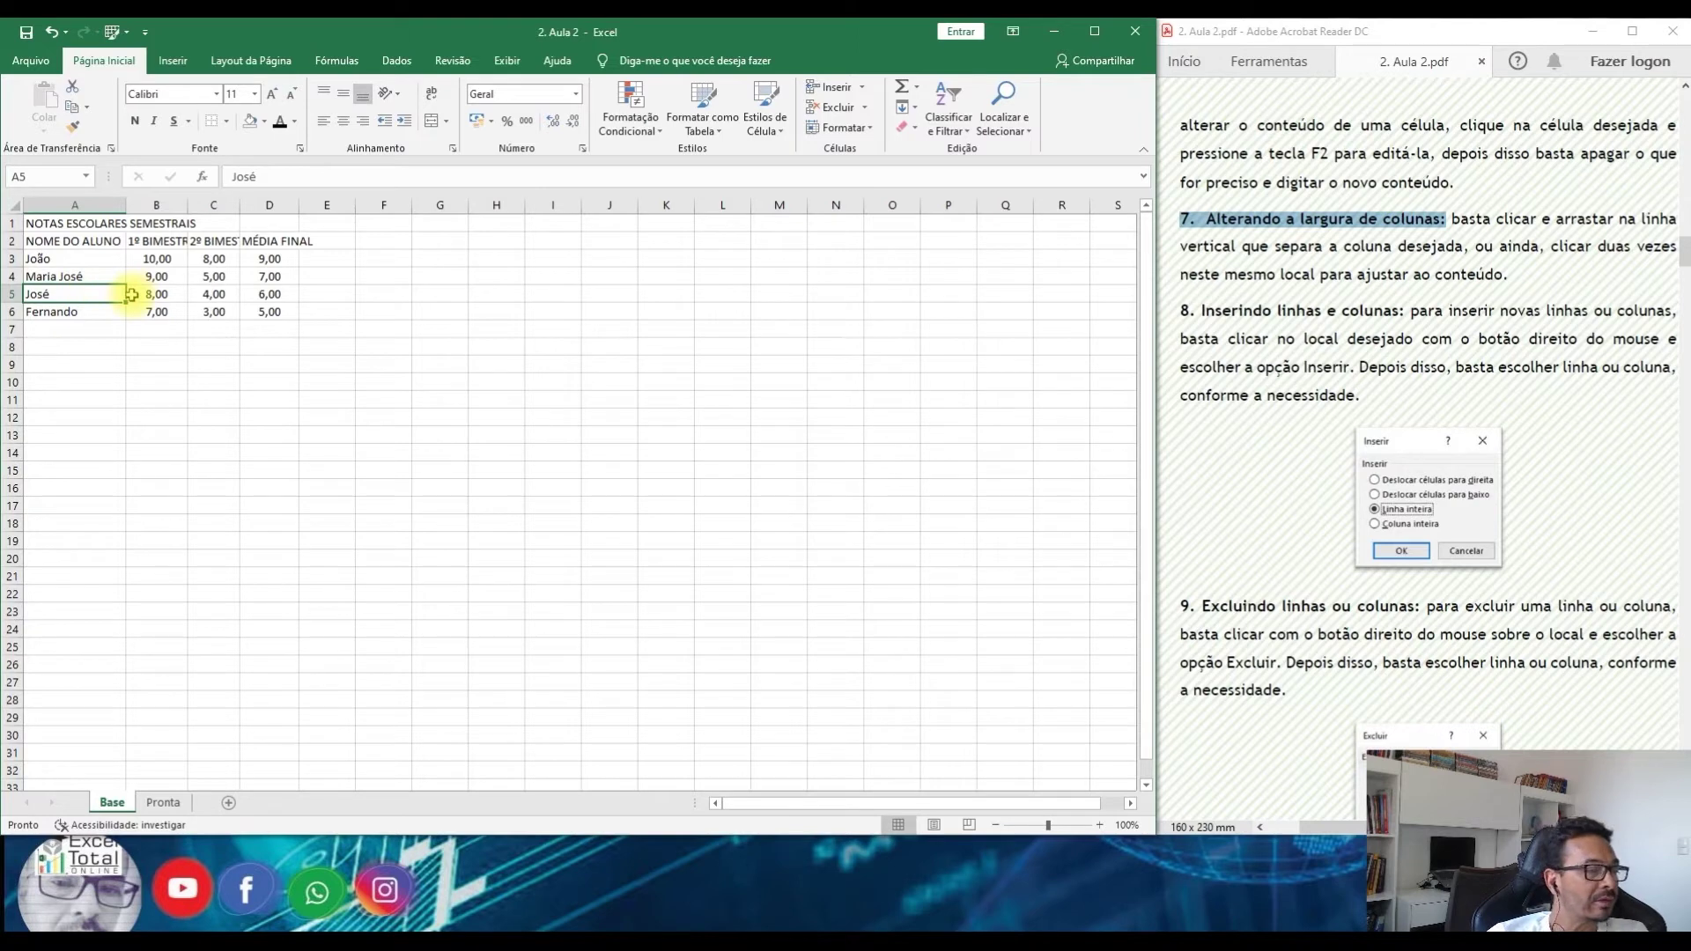
Auto-fit the widths of columns B, C and D to their headers 1º BIMESTRE, 2º BIMESTRE and MÉDIA FINAL
left_click(117, 364)
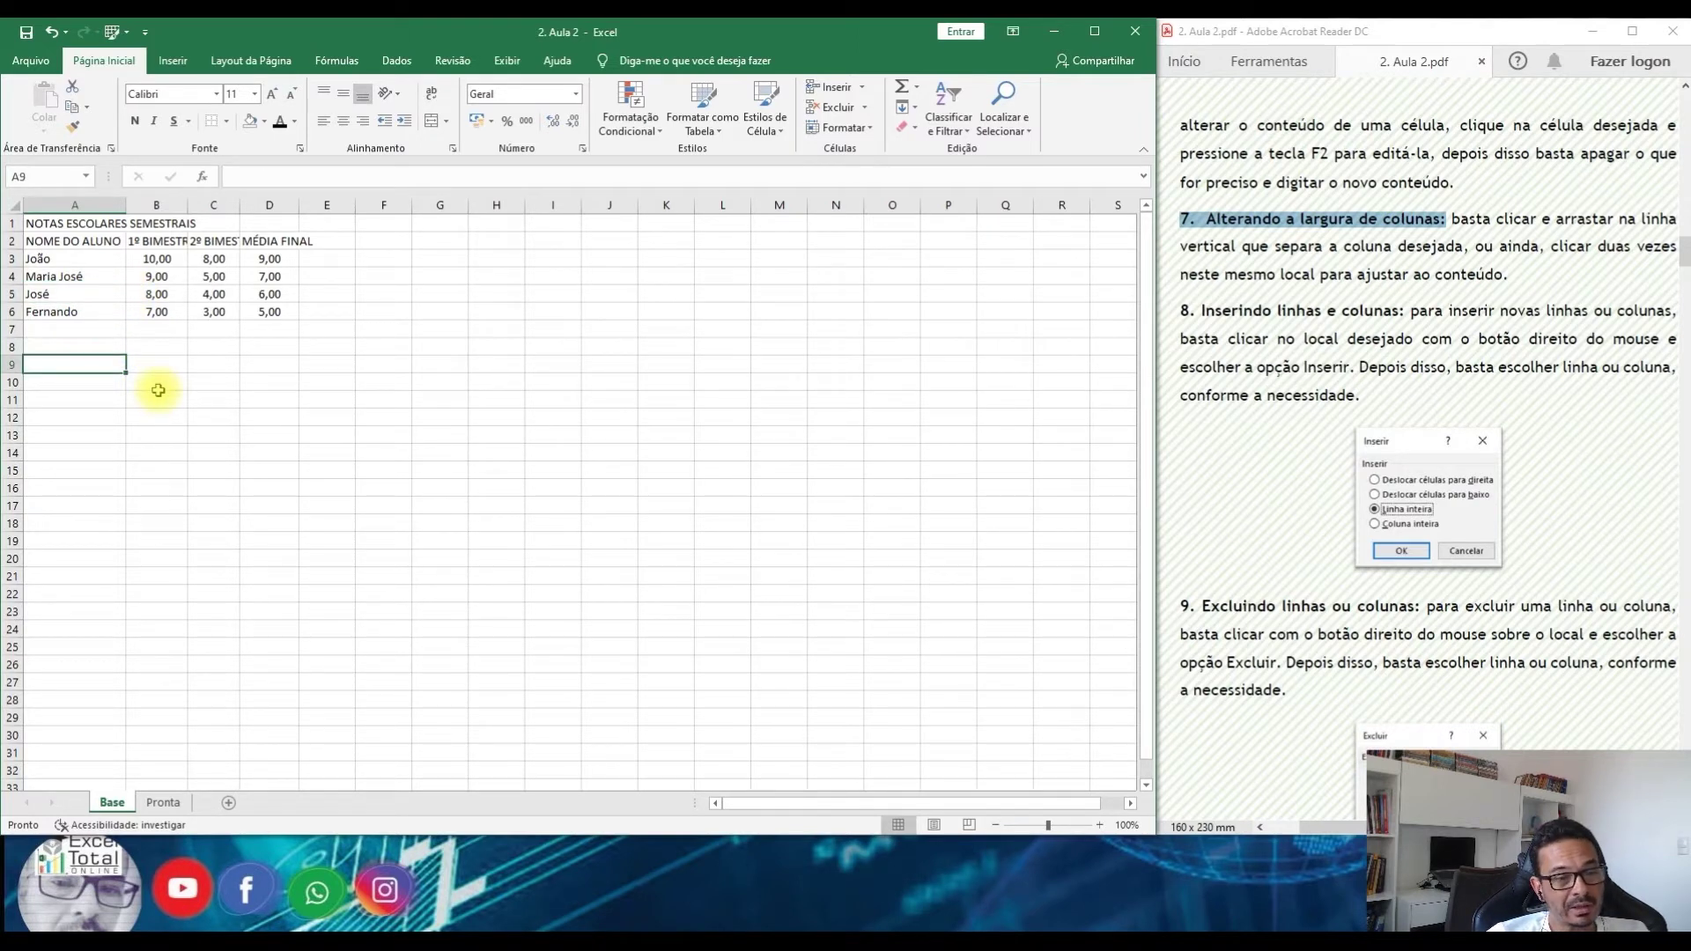
double_click(188, 203)
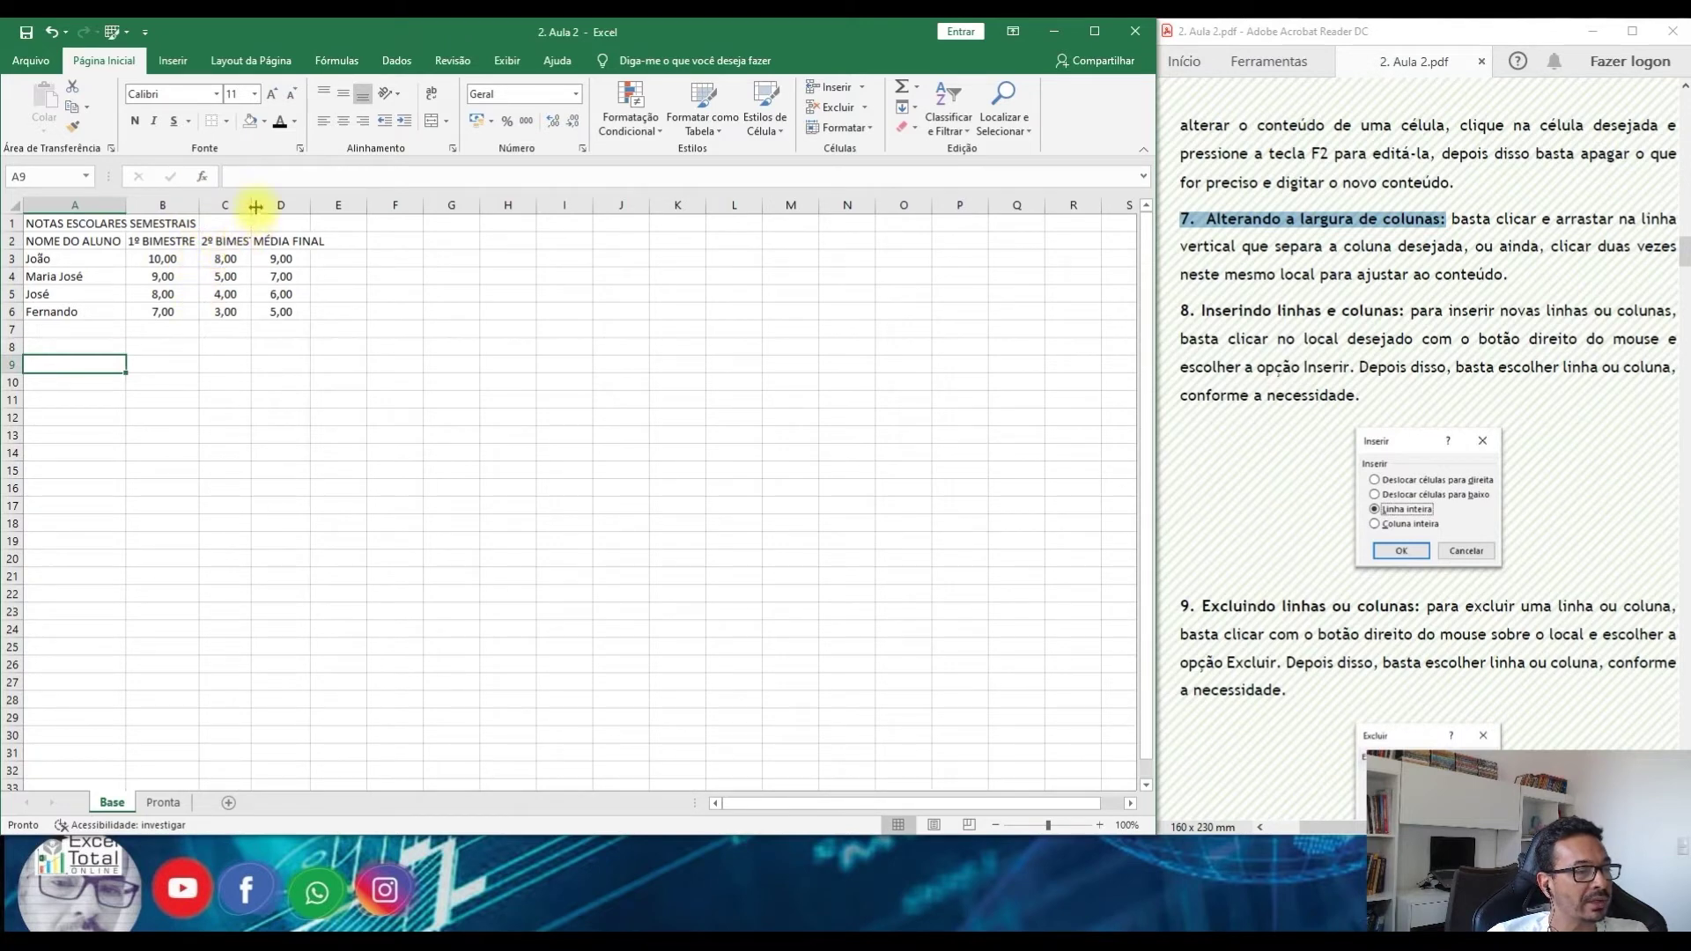
double_click(253, 204)
left_click(253, 205)
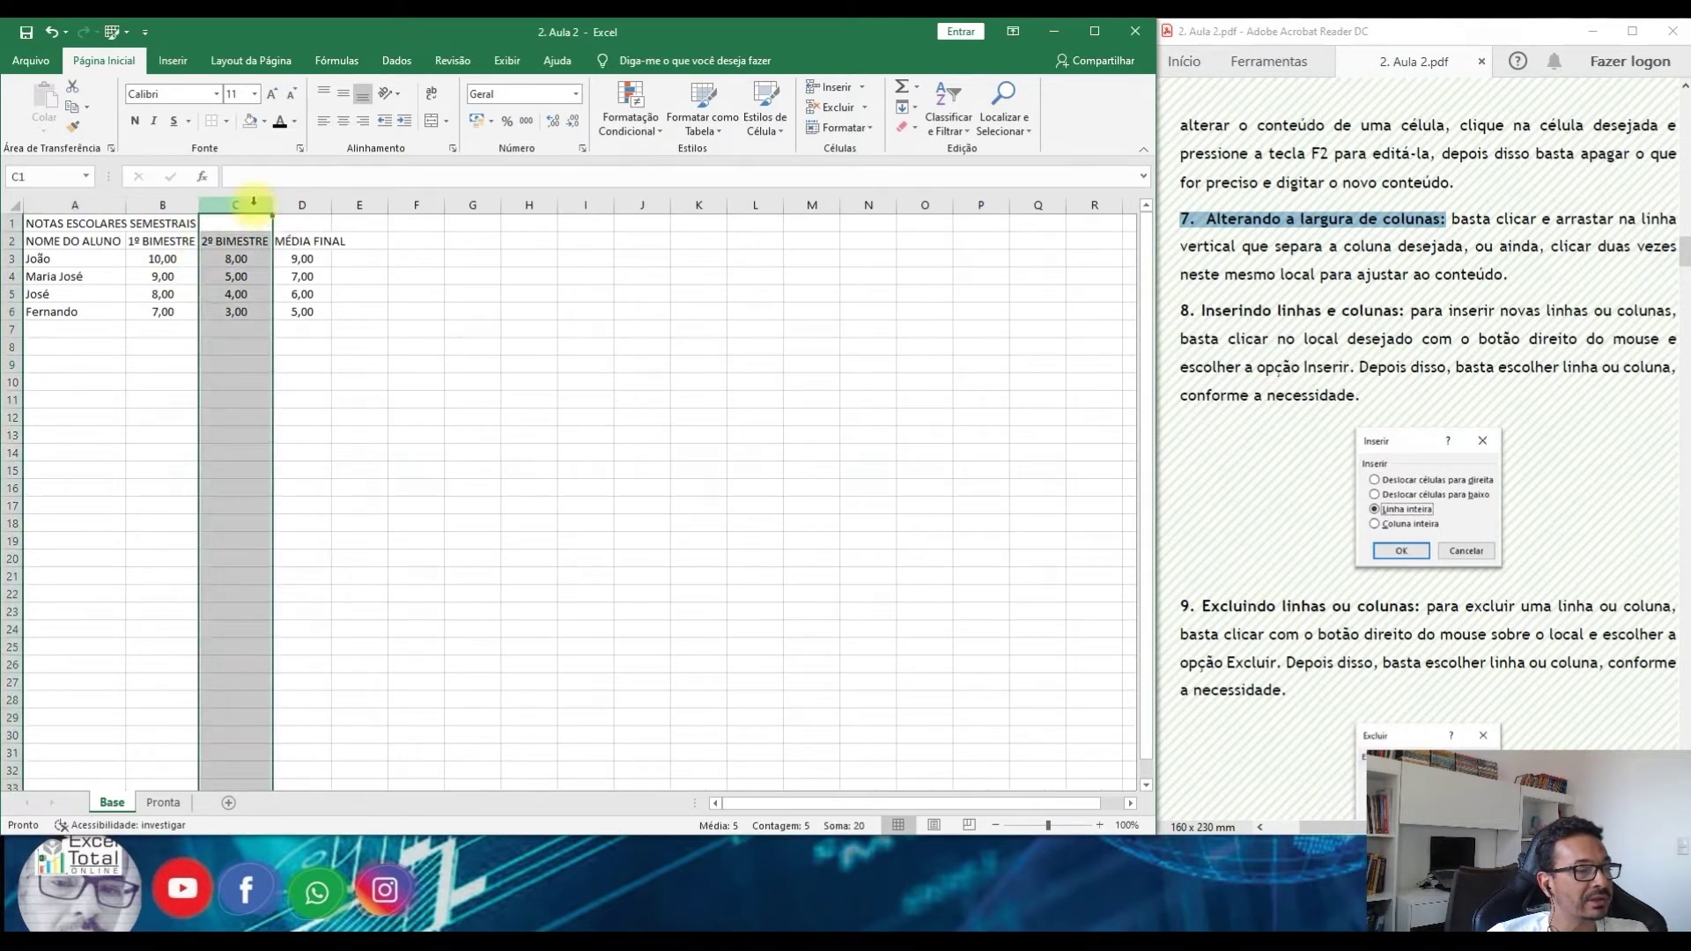
left_click(302, 311)
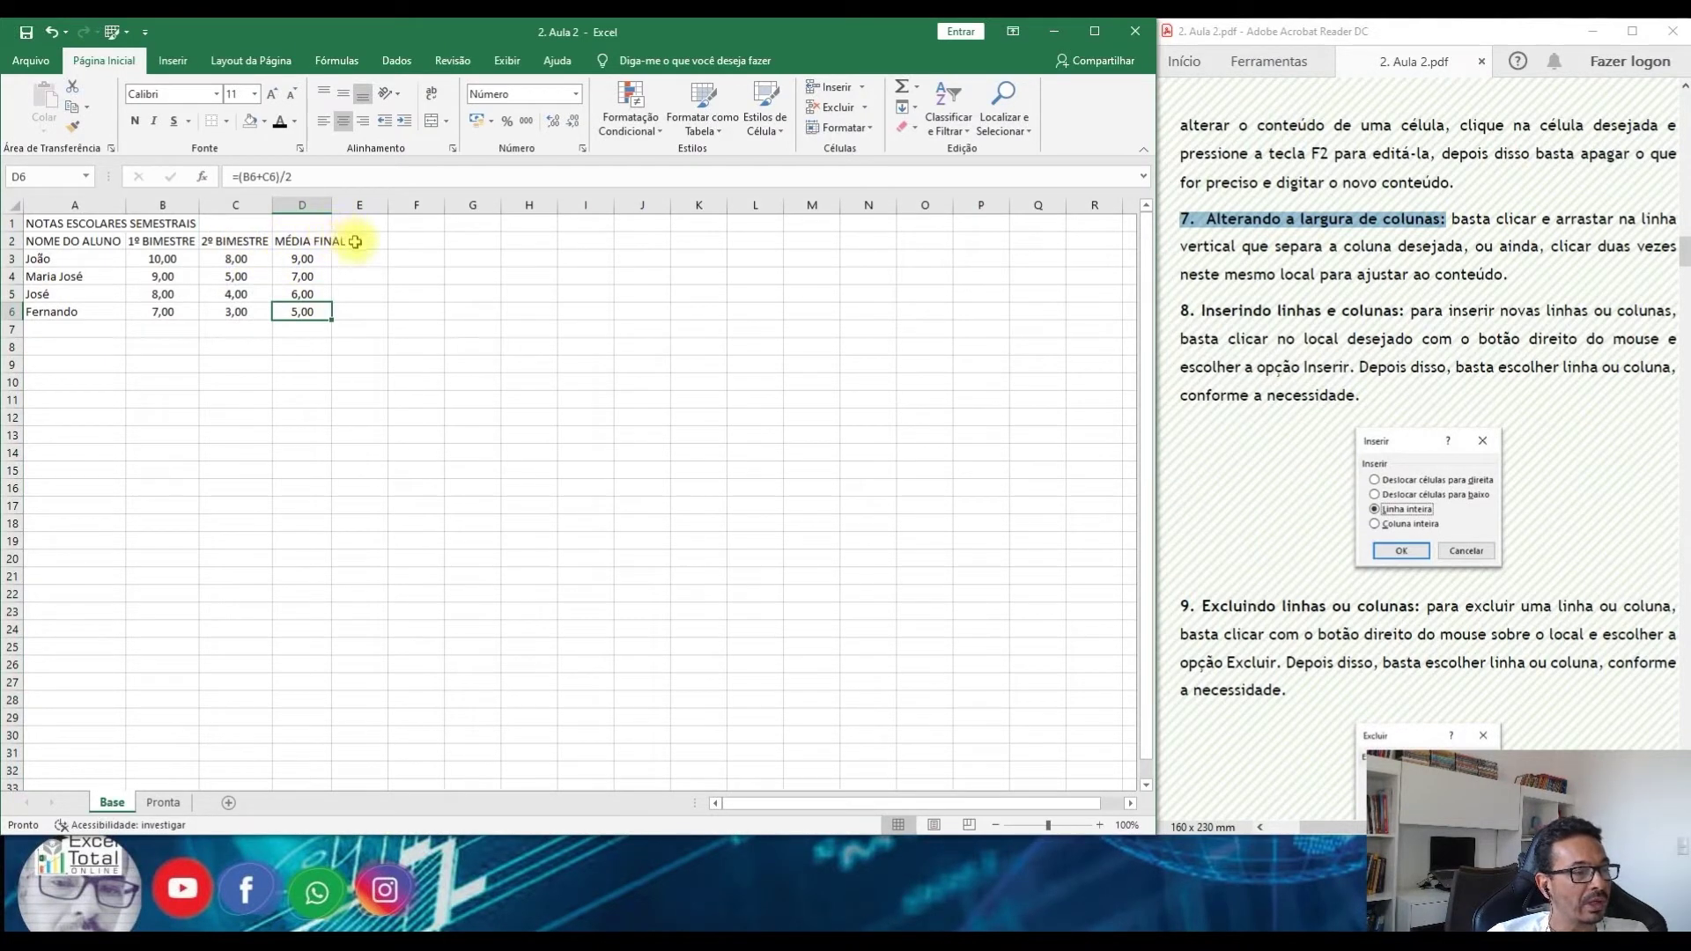
double_click(332, 205)
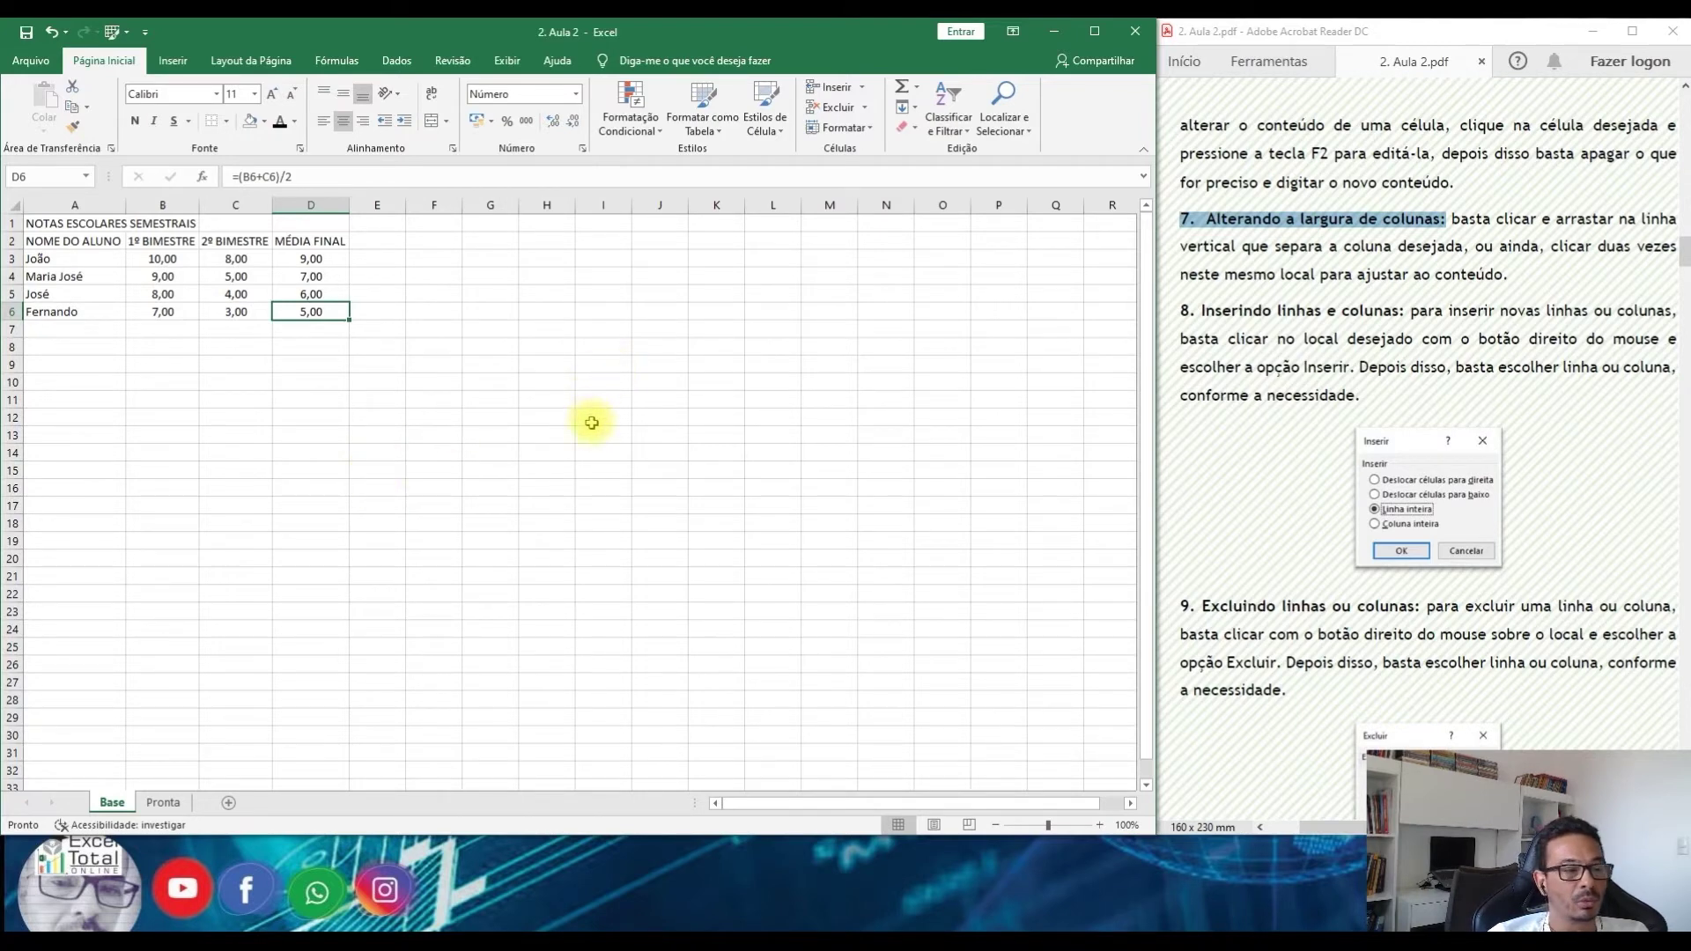
Increase the heights of rows 2, 4 and 6, making row 6 about 33,75 high
left_click(82, 344)
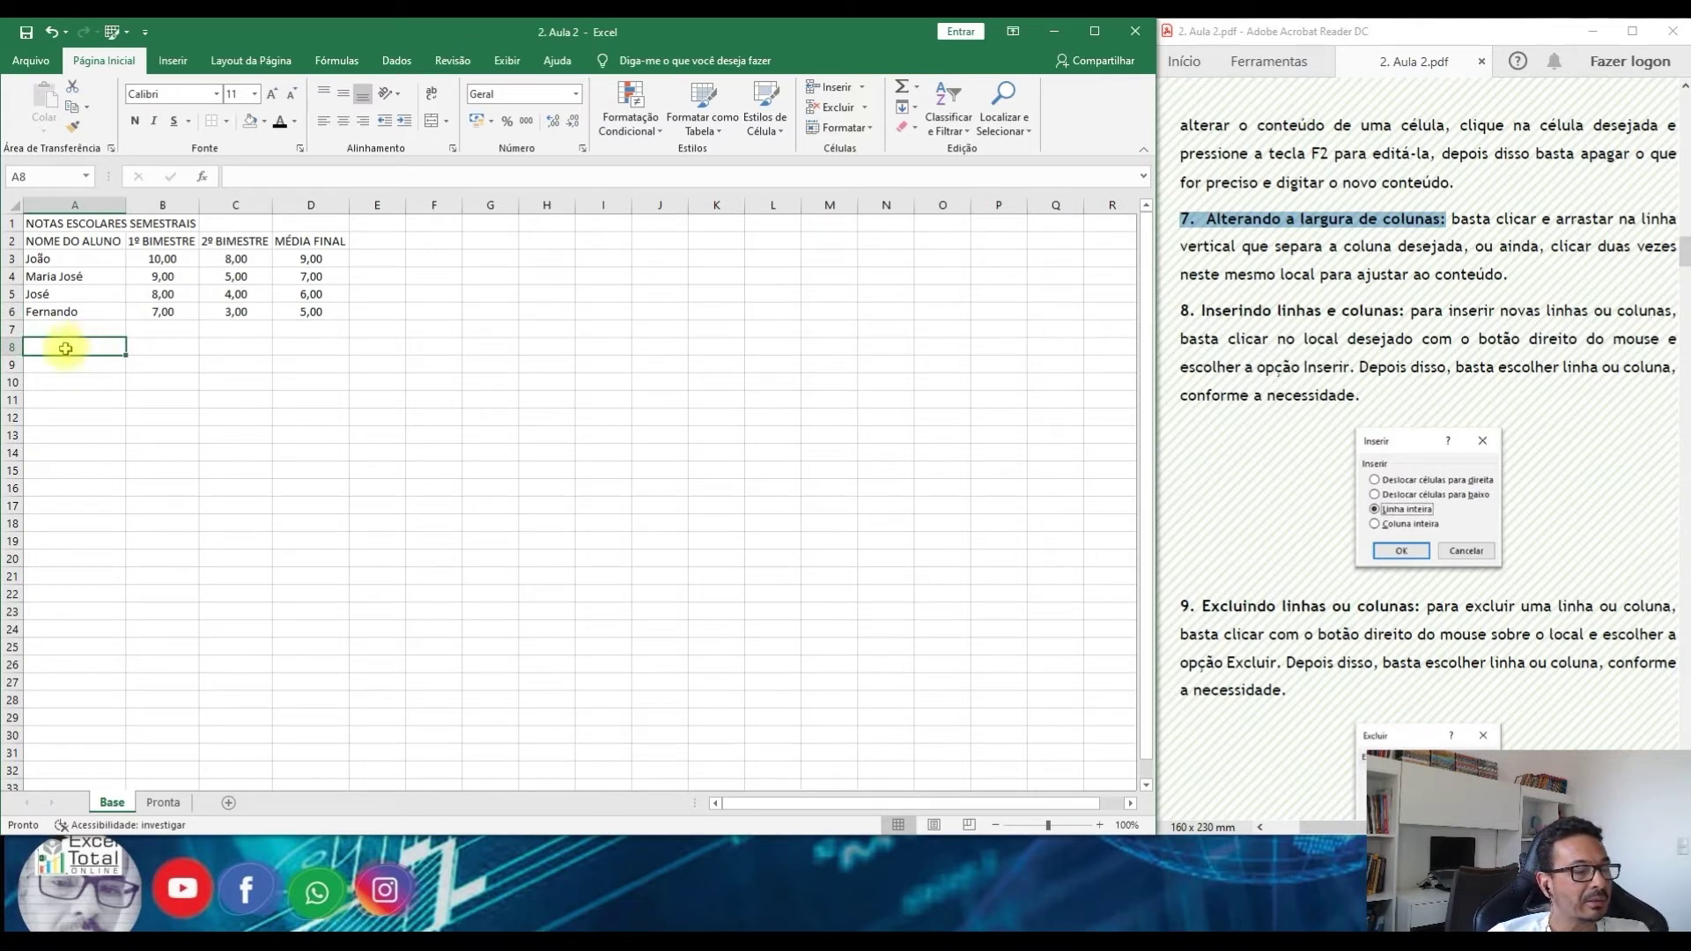
left_click_drag(13, 285, 15, 357)
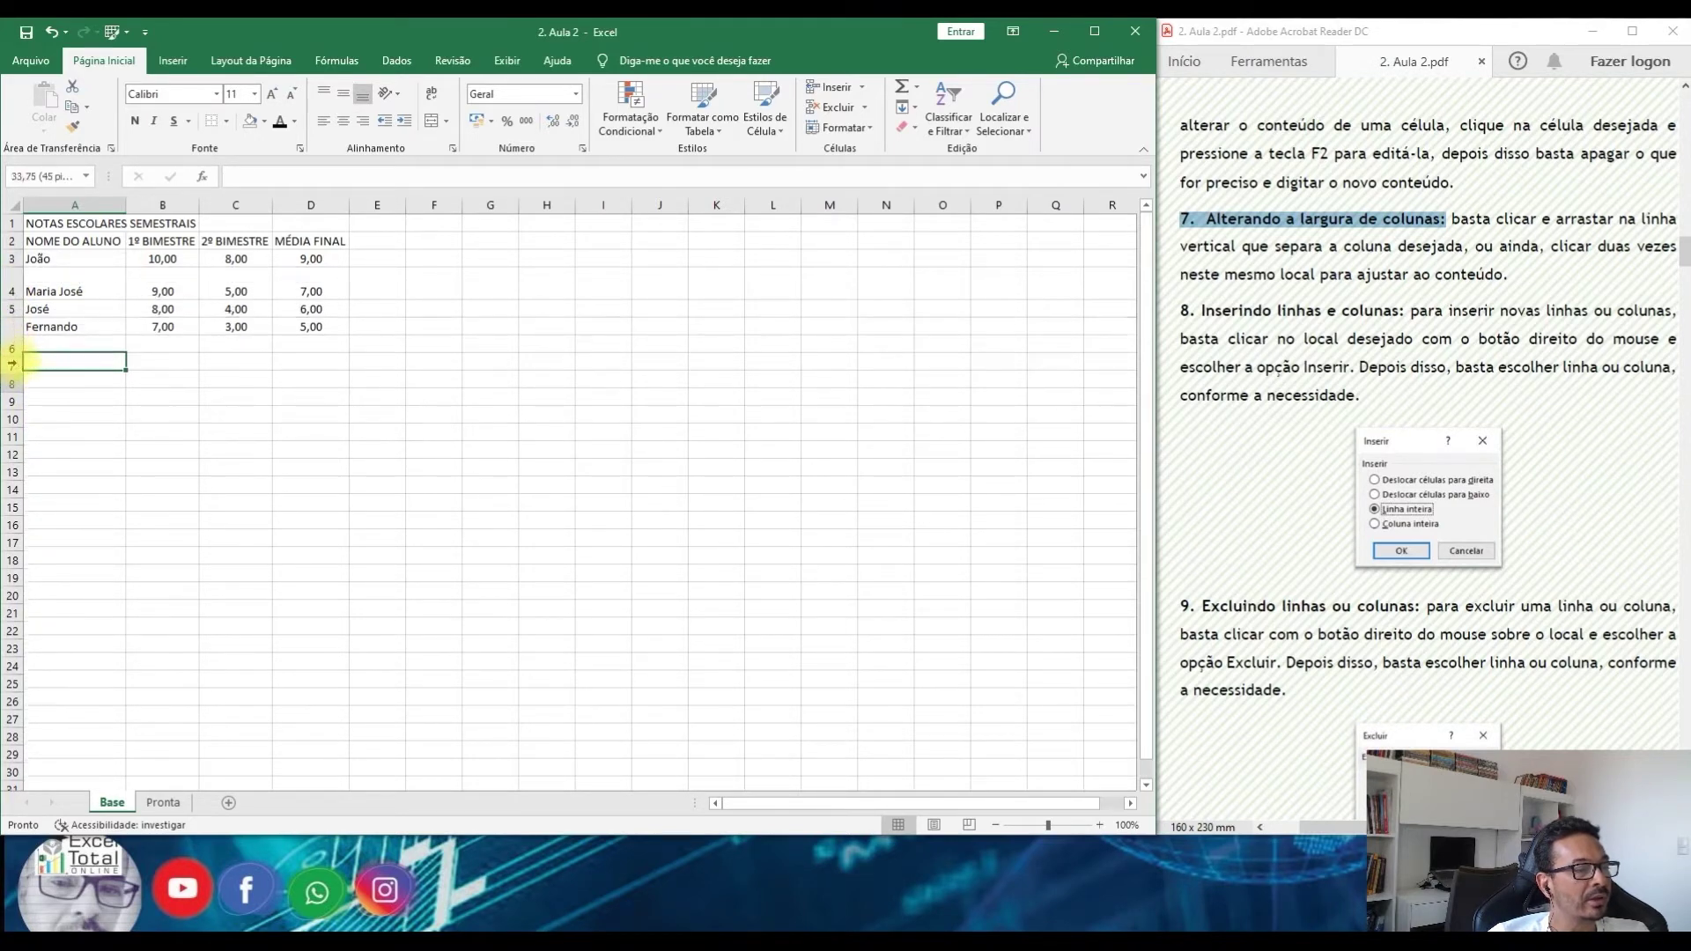
left_click_drag(20, 255, 20, 268)
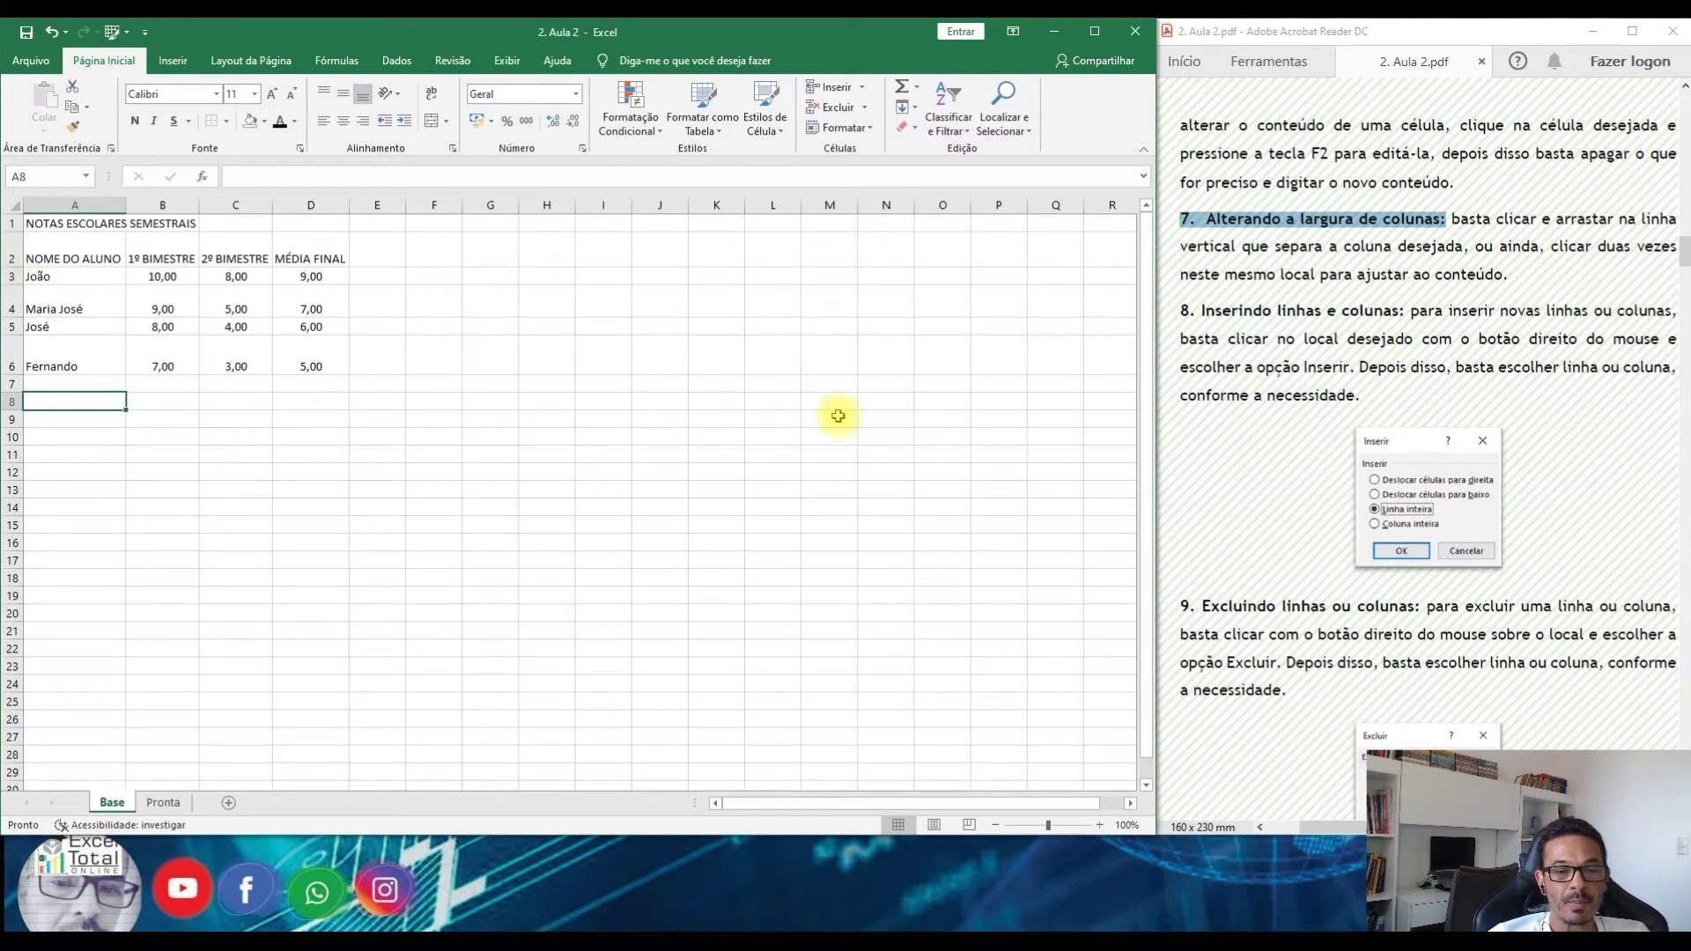
left_click(709, 437)
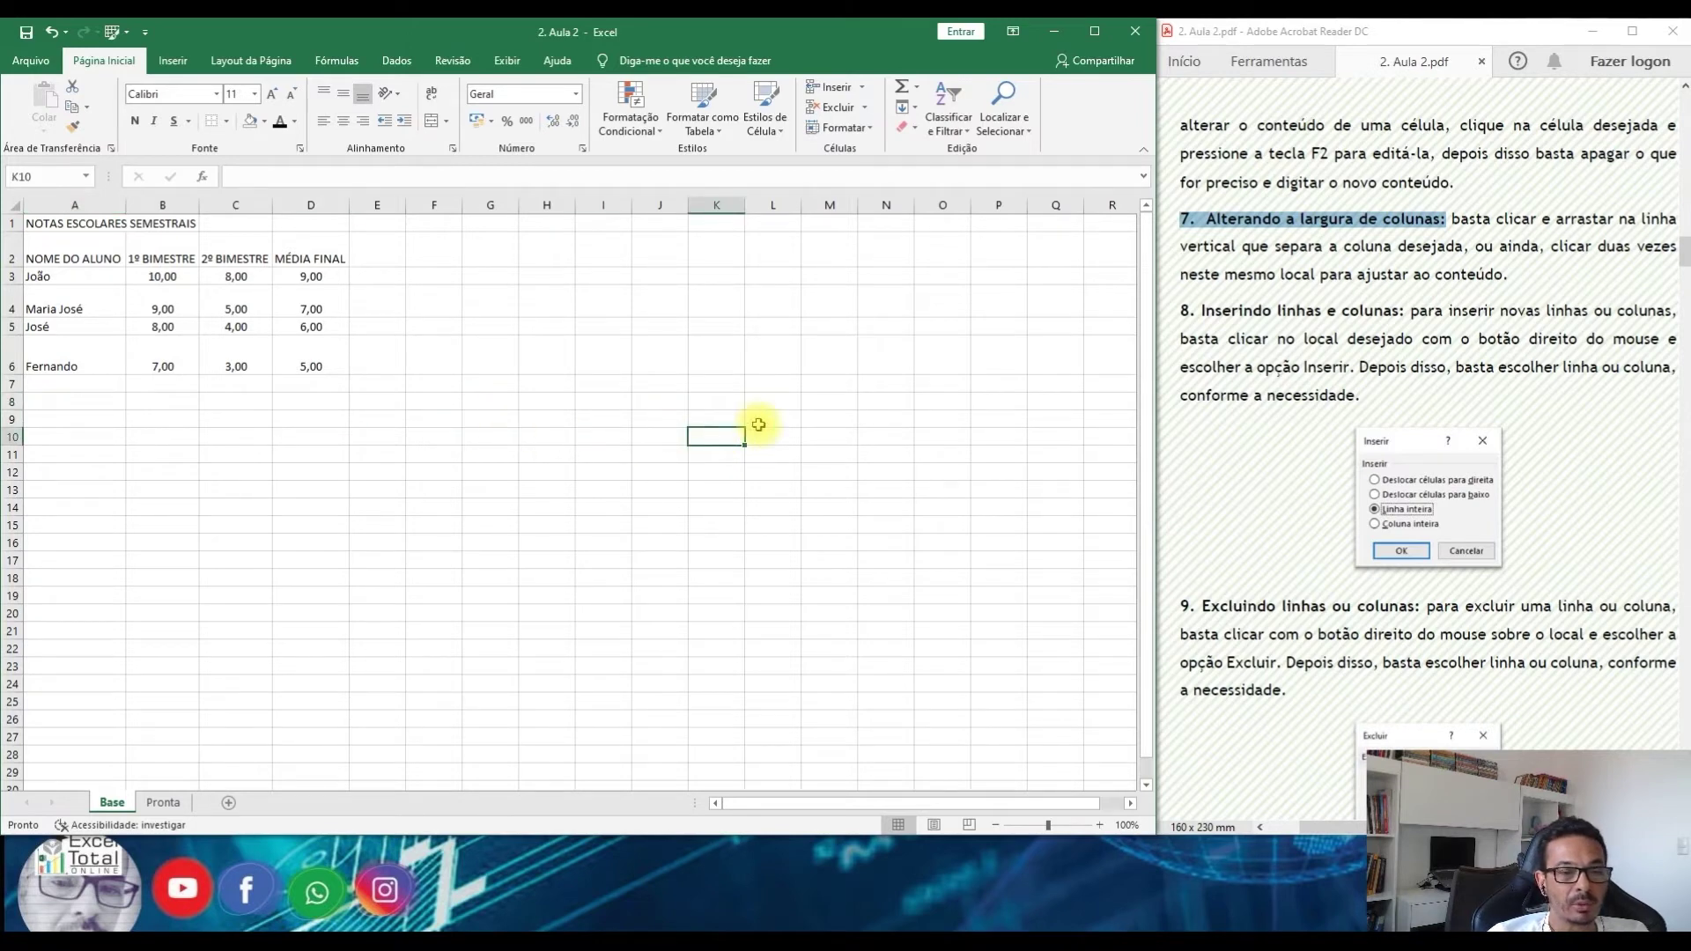
Highlight the PDF heading "8. Inserindo linhas e colunas:" and insert two blank Excel columns before MÉDIA FINAL
left_click_drag(1183, 310, 1406, 310)
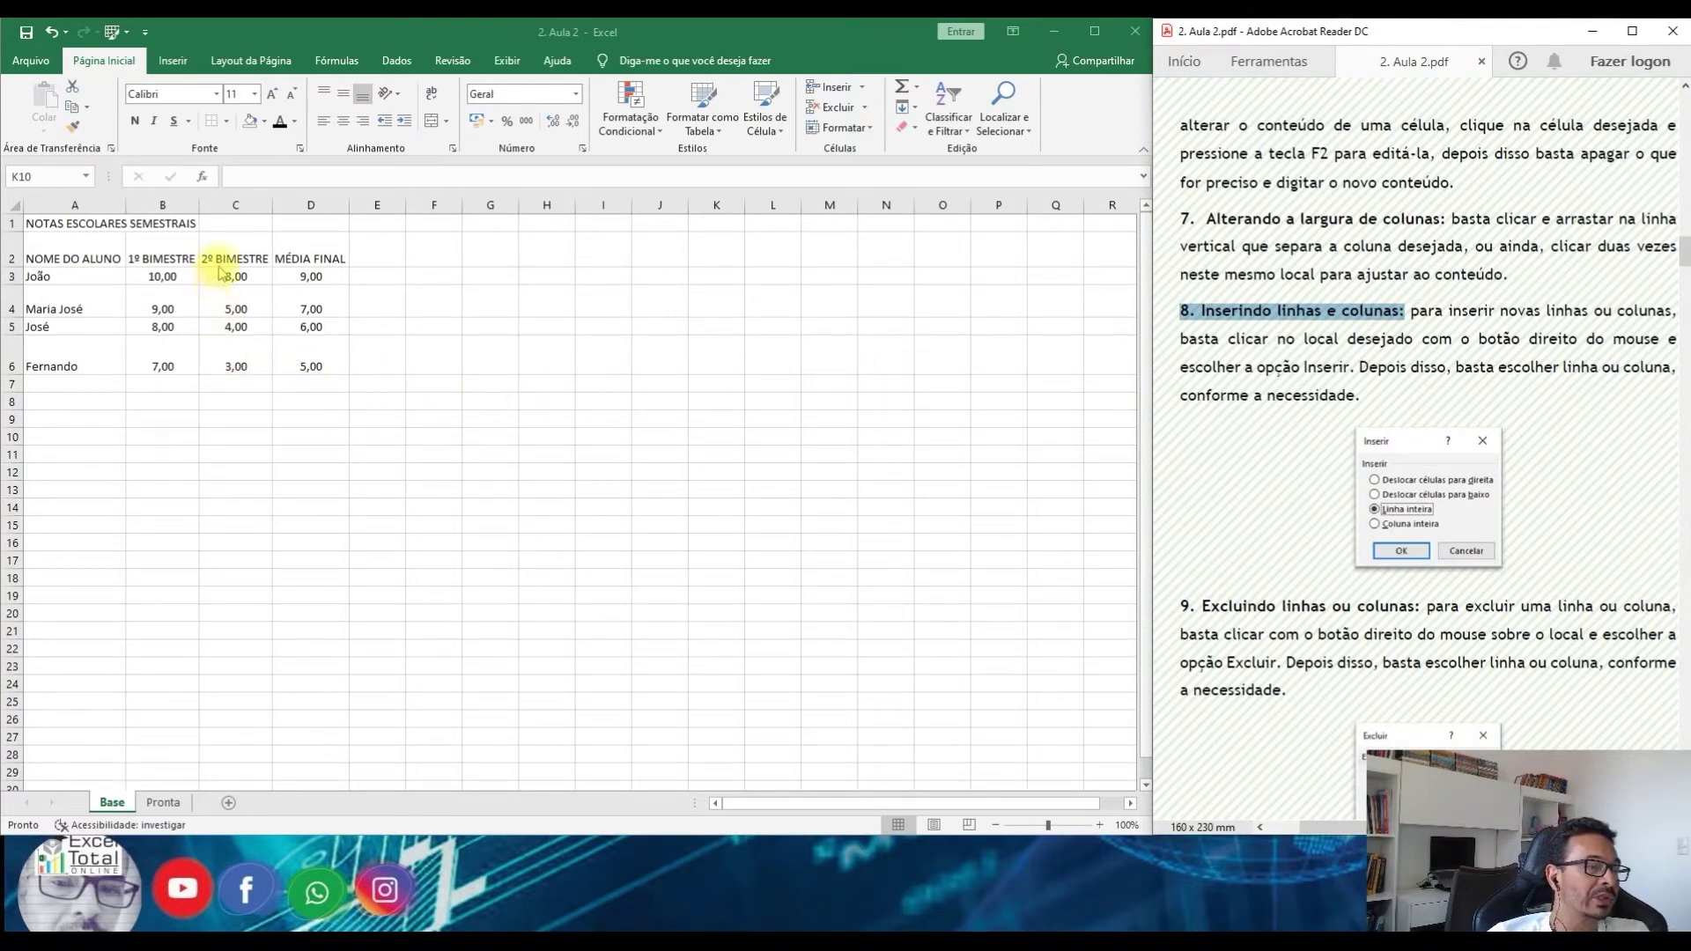
left_click(300, 263)
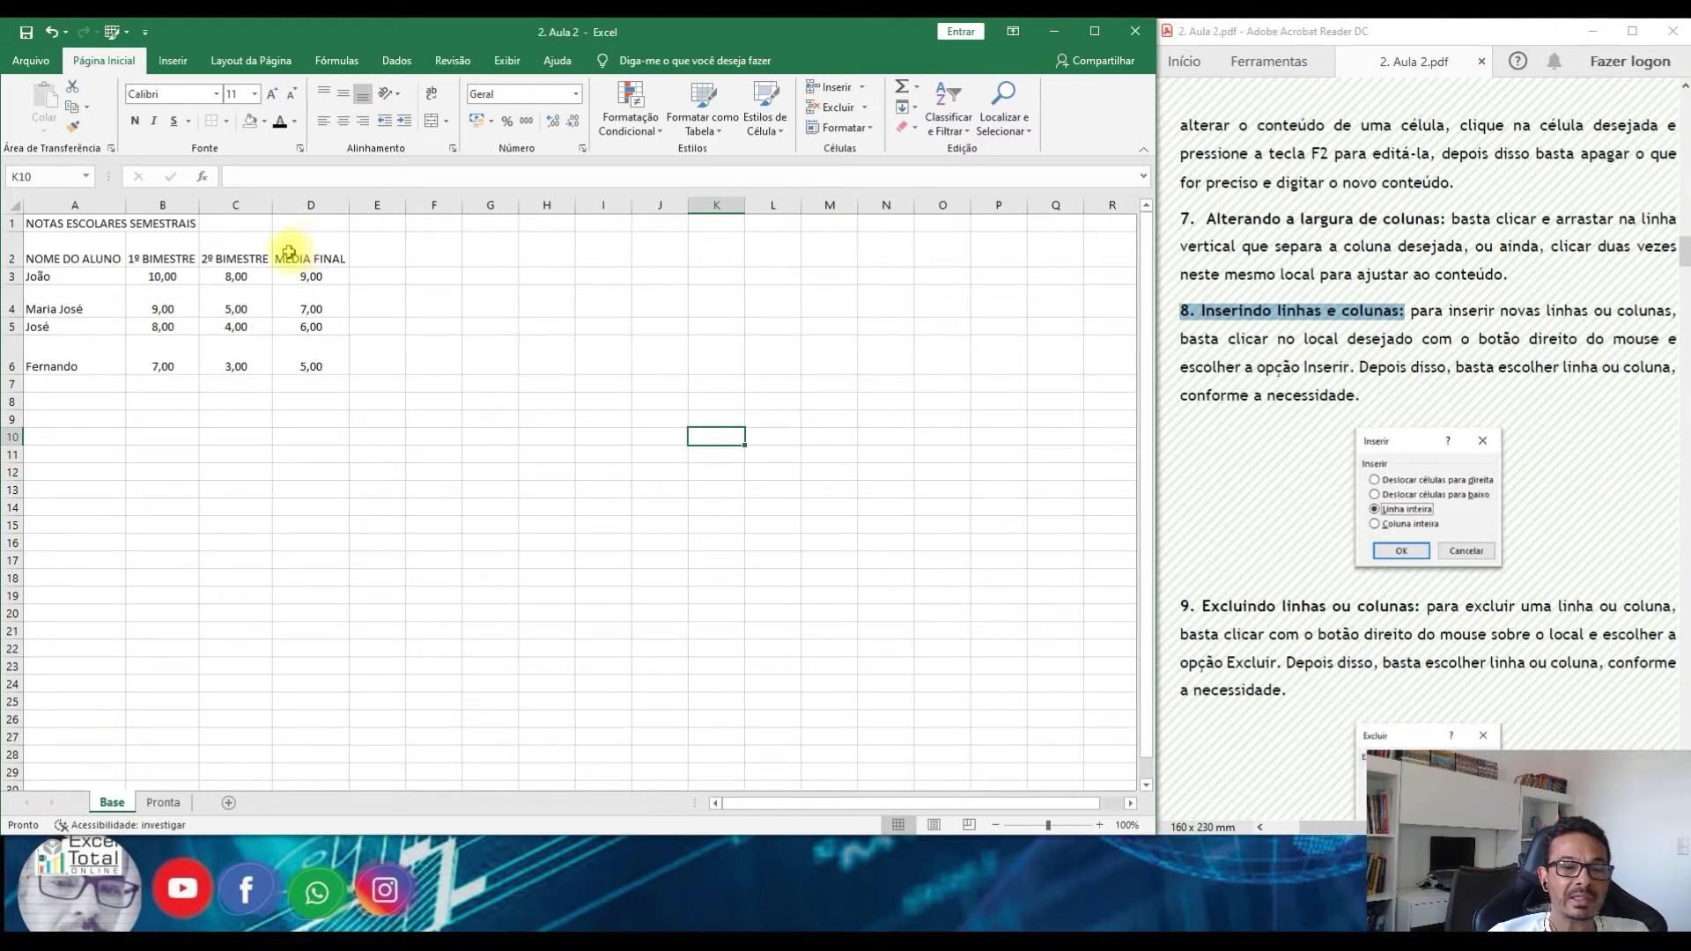
left_click(303, 206)
right_click(304, 207)
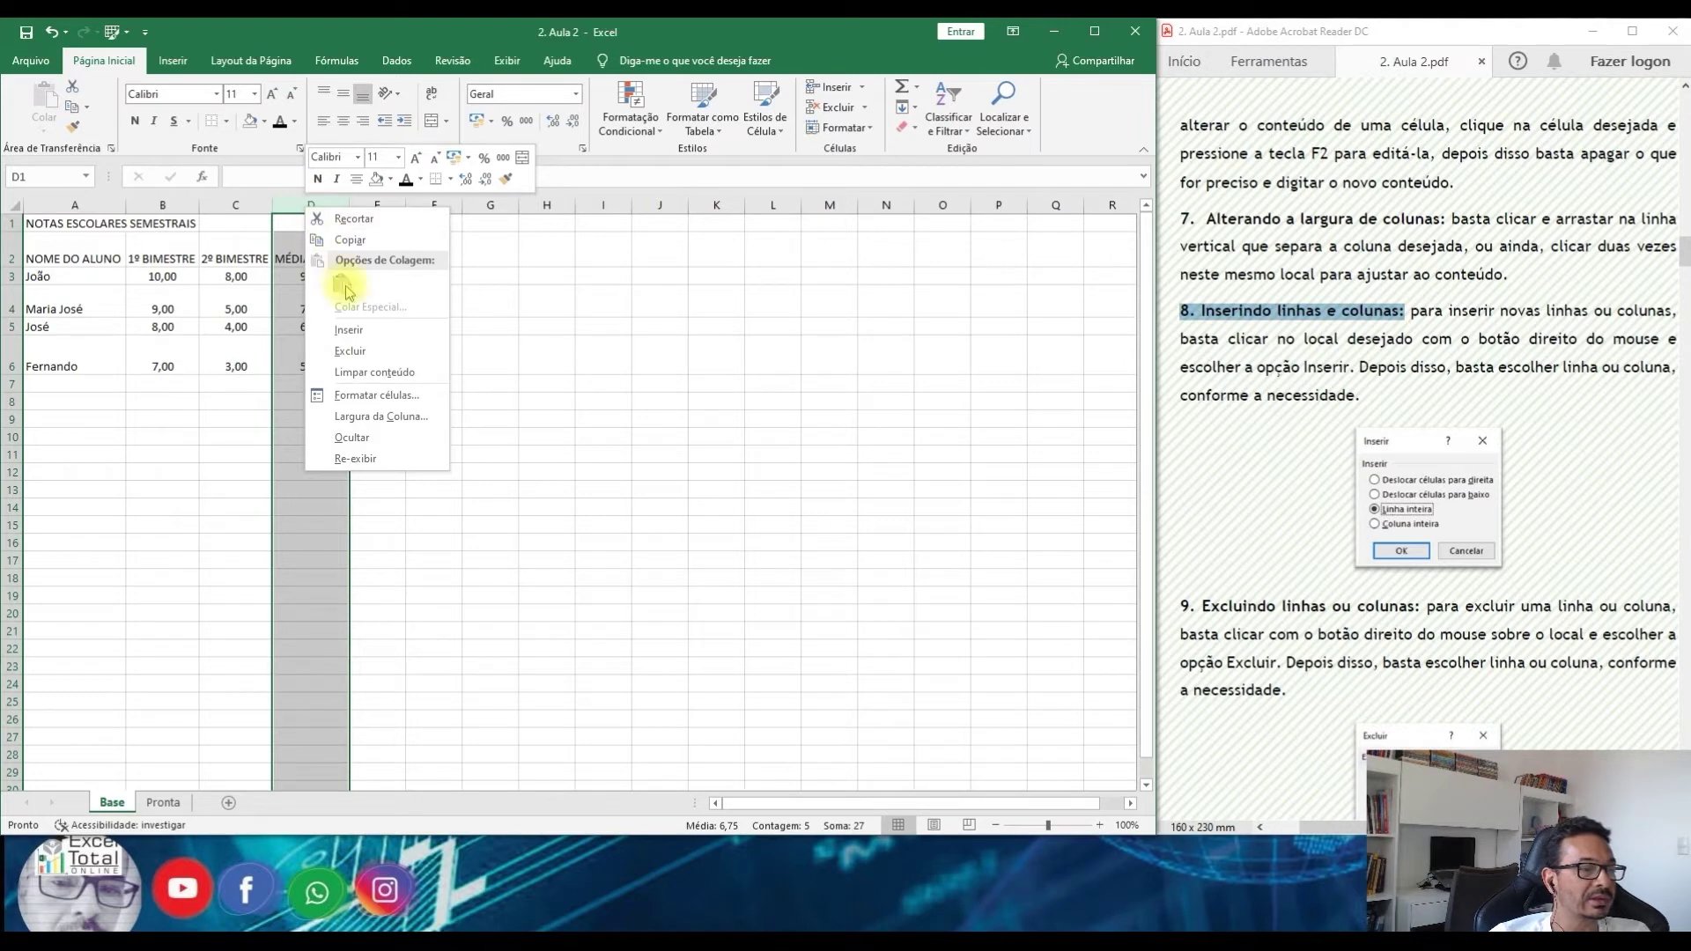
left_click(348, 330)
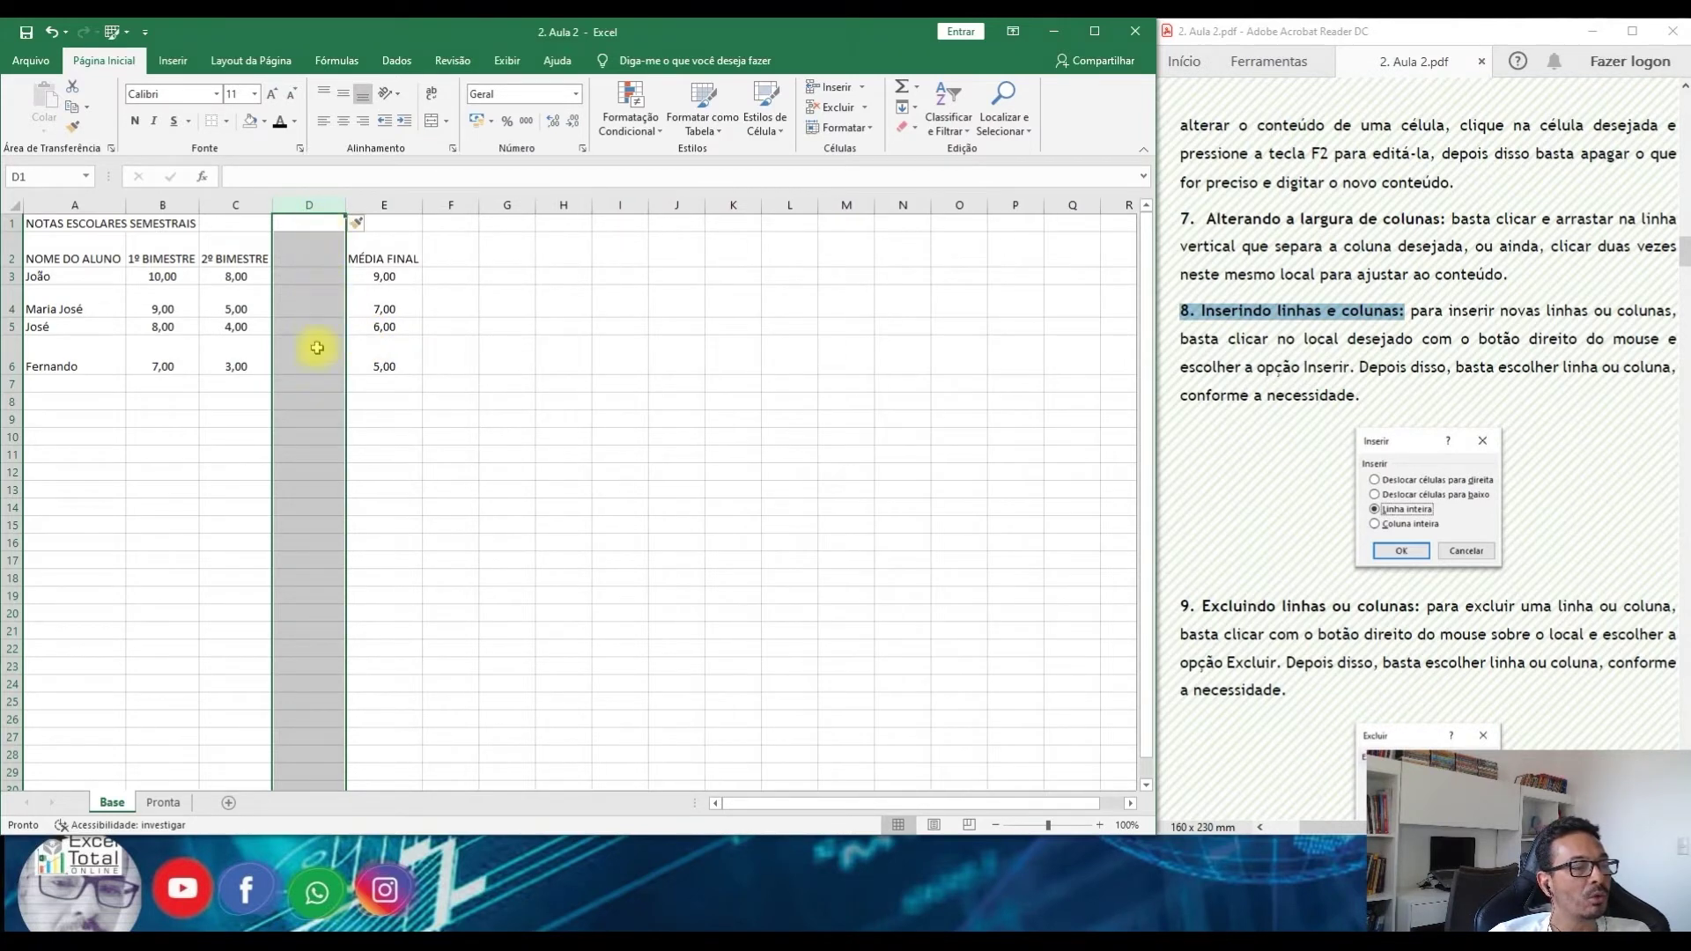
left_click(379, 324)
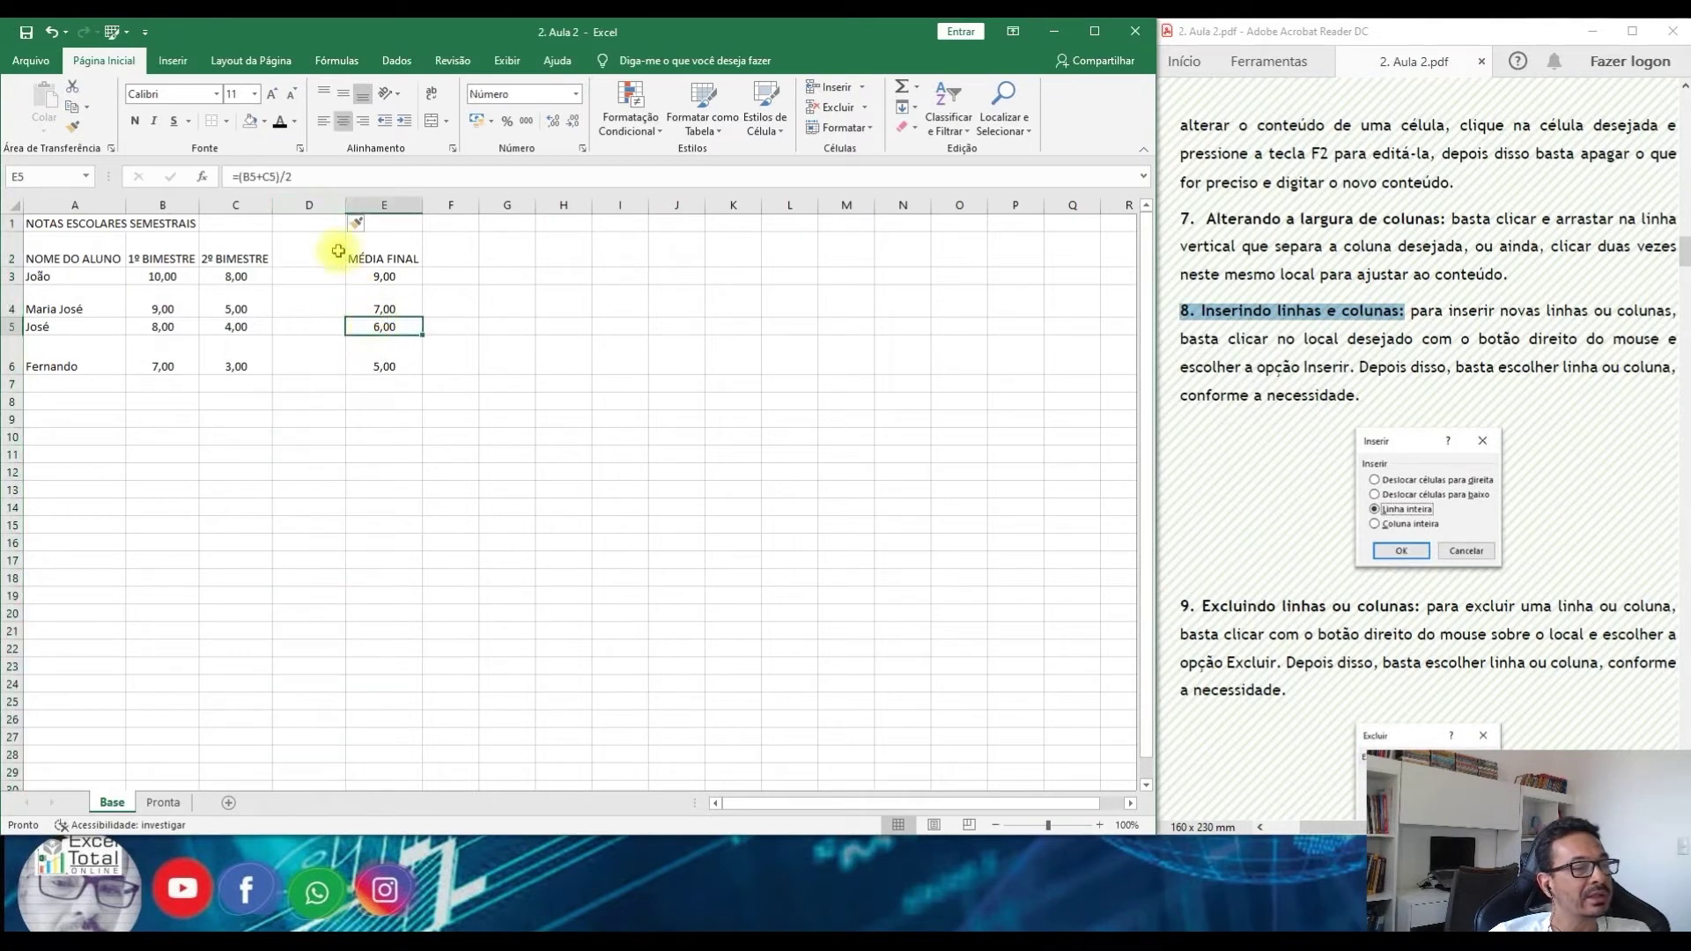
right_click(359, 203)
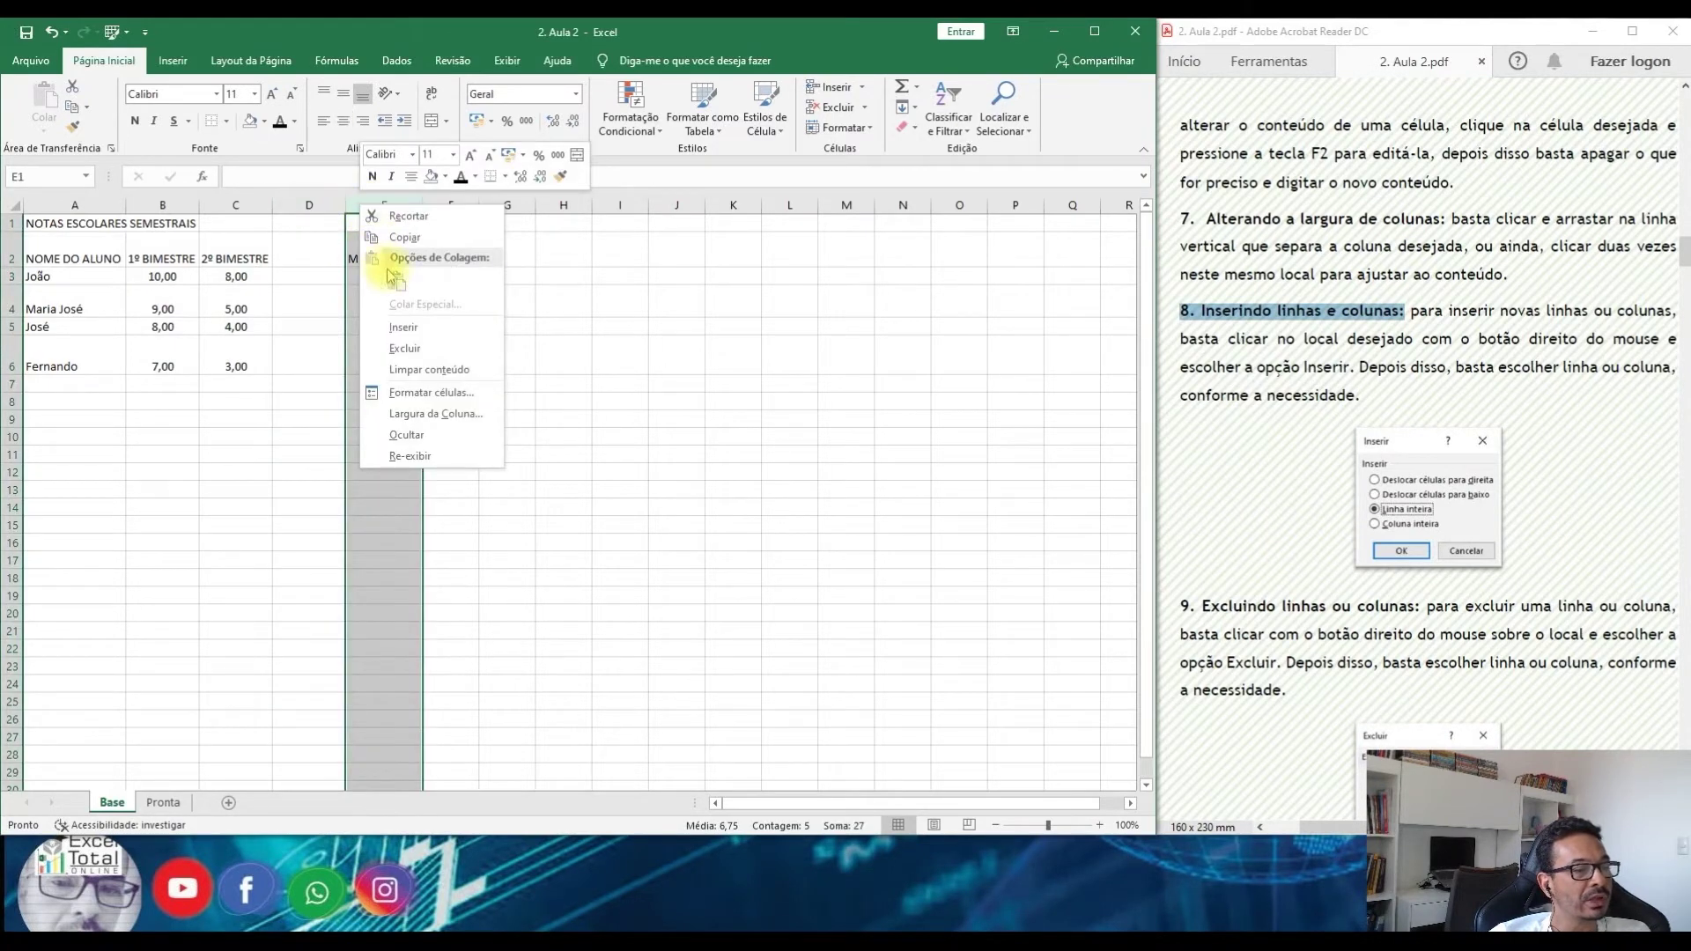
left_click(398, 326)
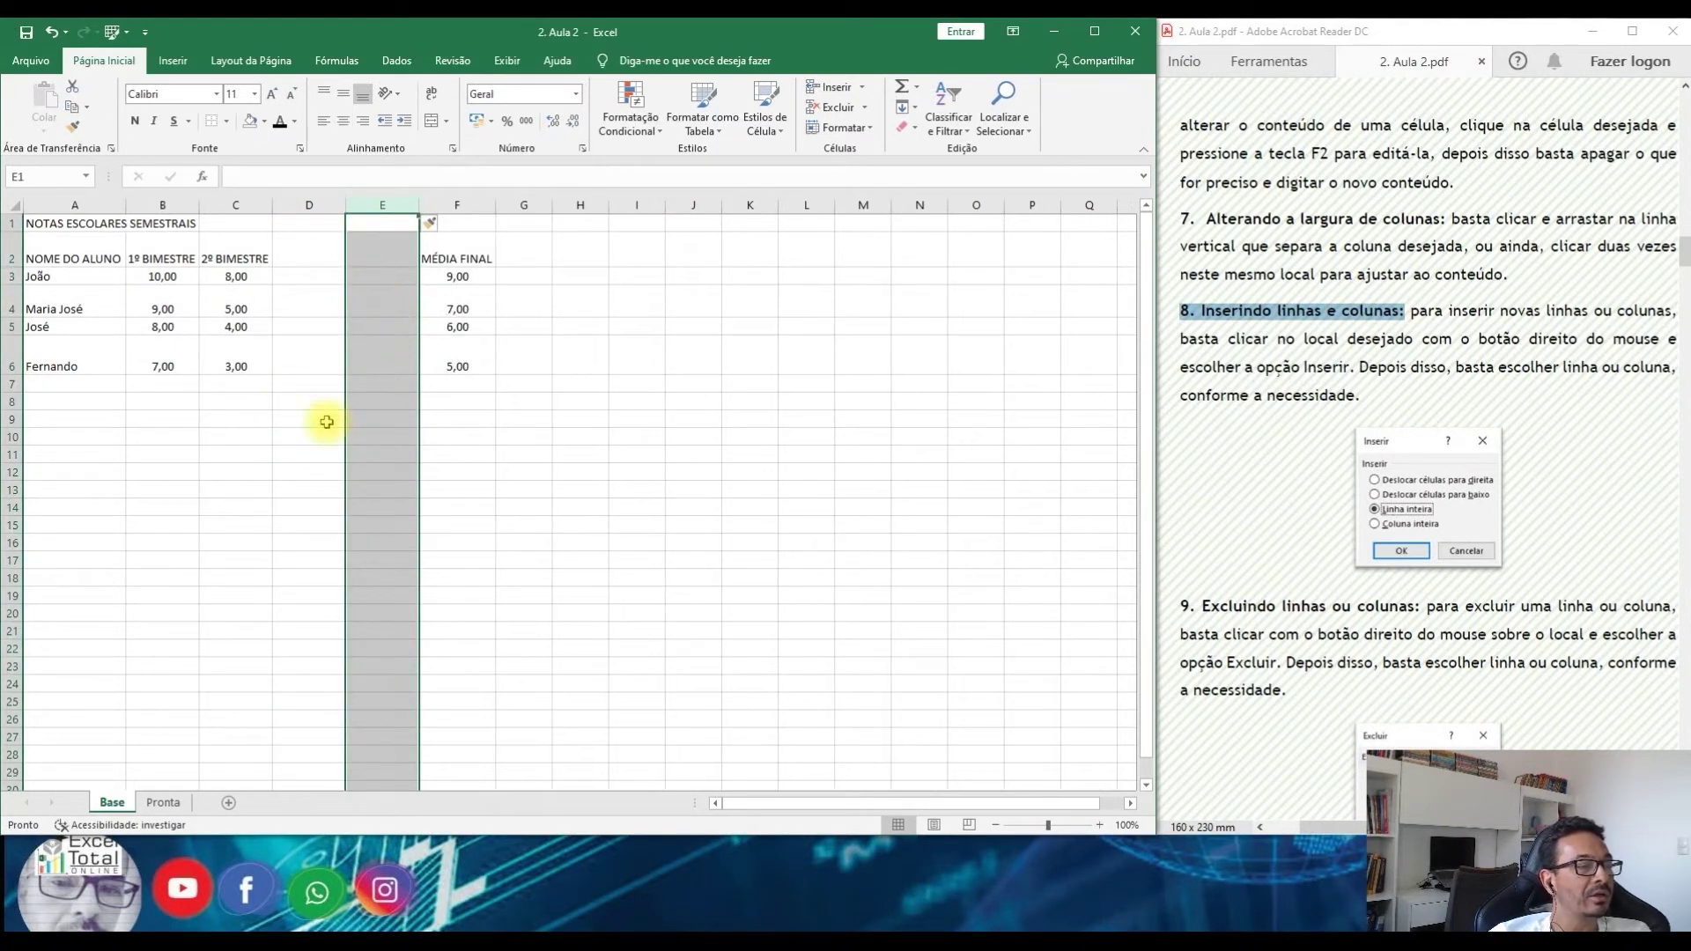
Enter the headers 3º BIMESTRE in D2 and 4º BIMESTRE in E2
left_click(309, 259)
type("3")
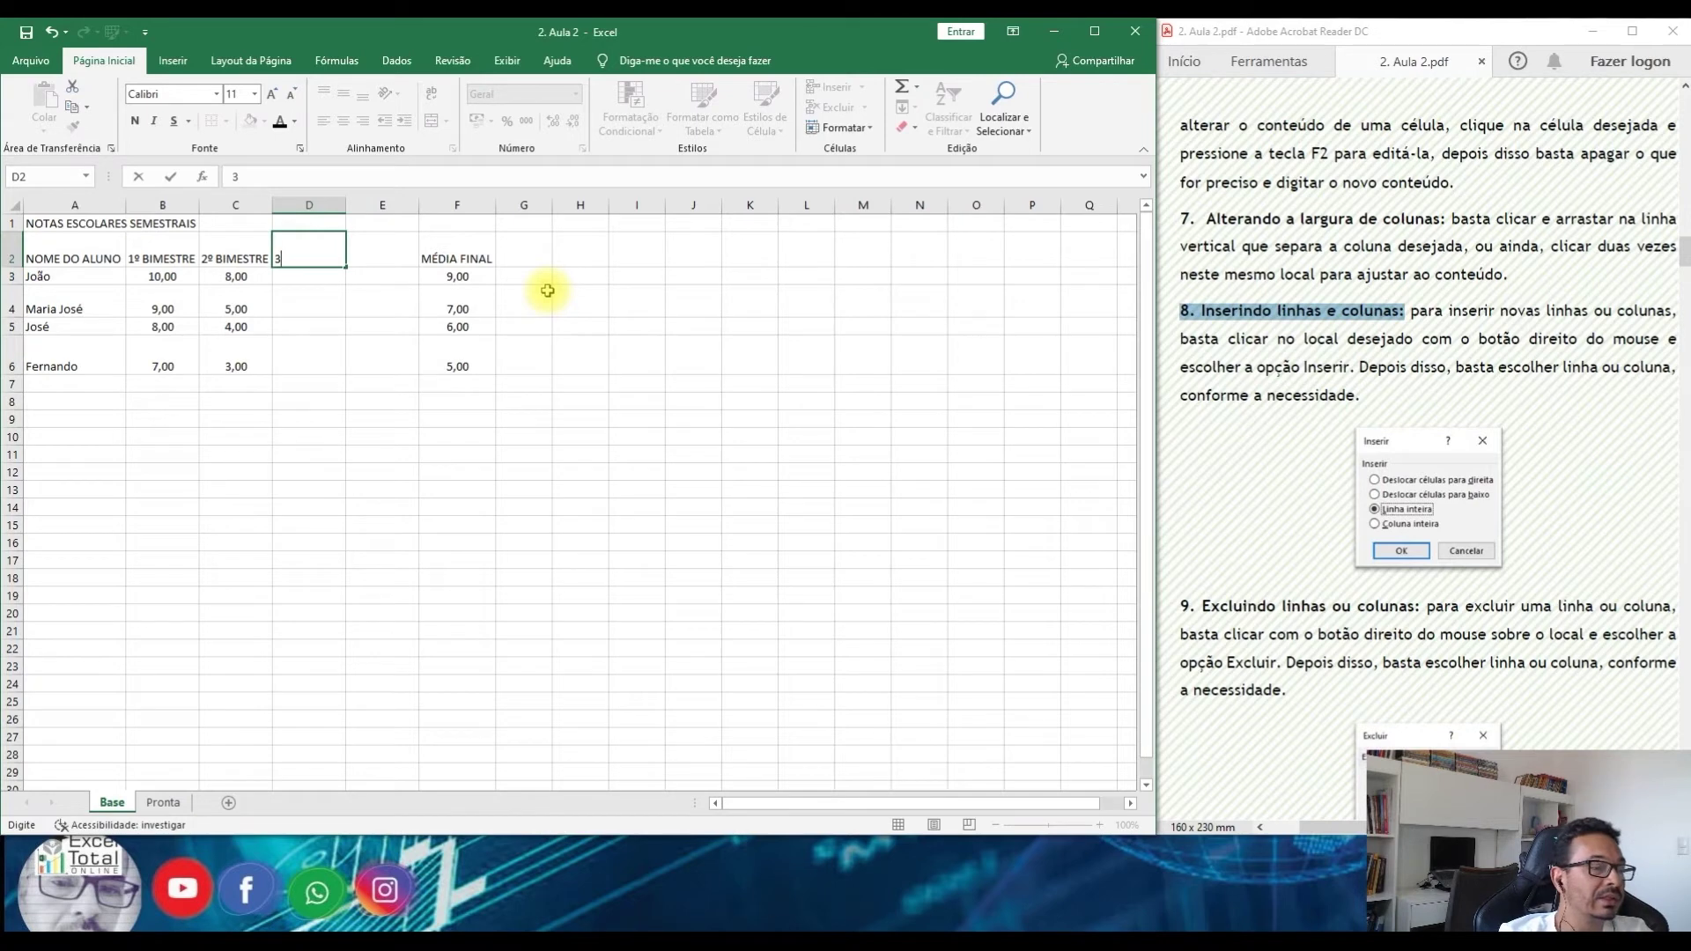
type("º BIMESTRE")
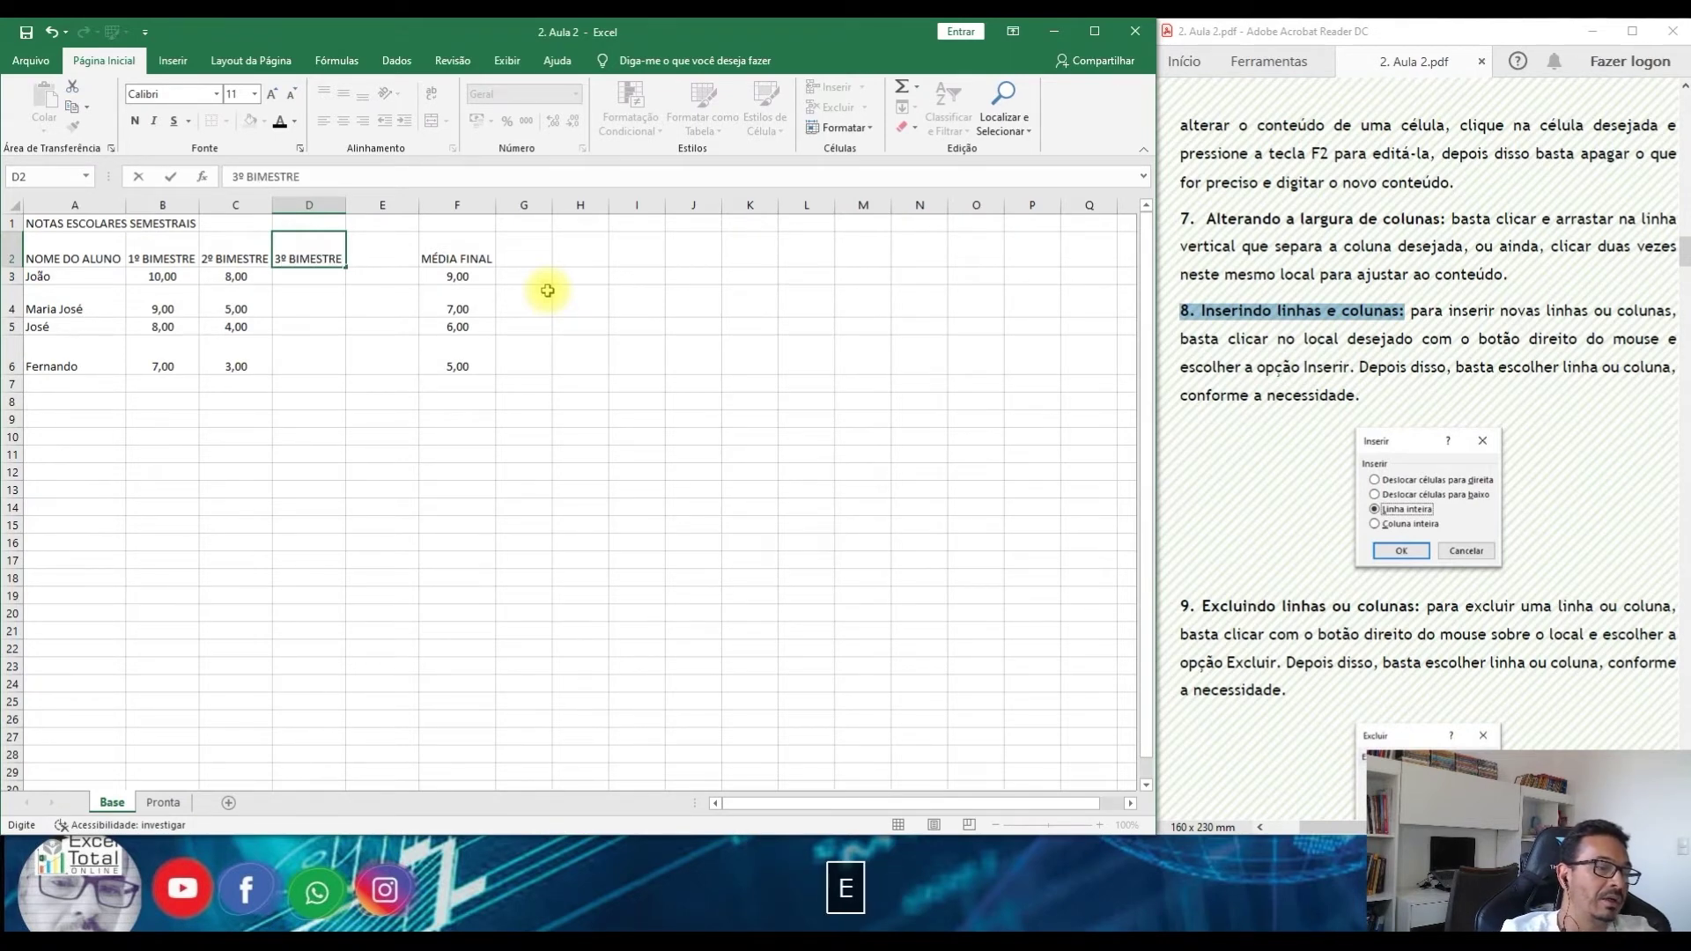
key("Tab")
type("4")
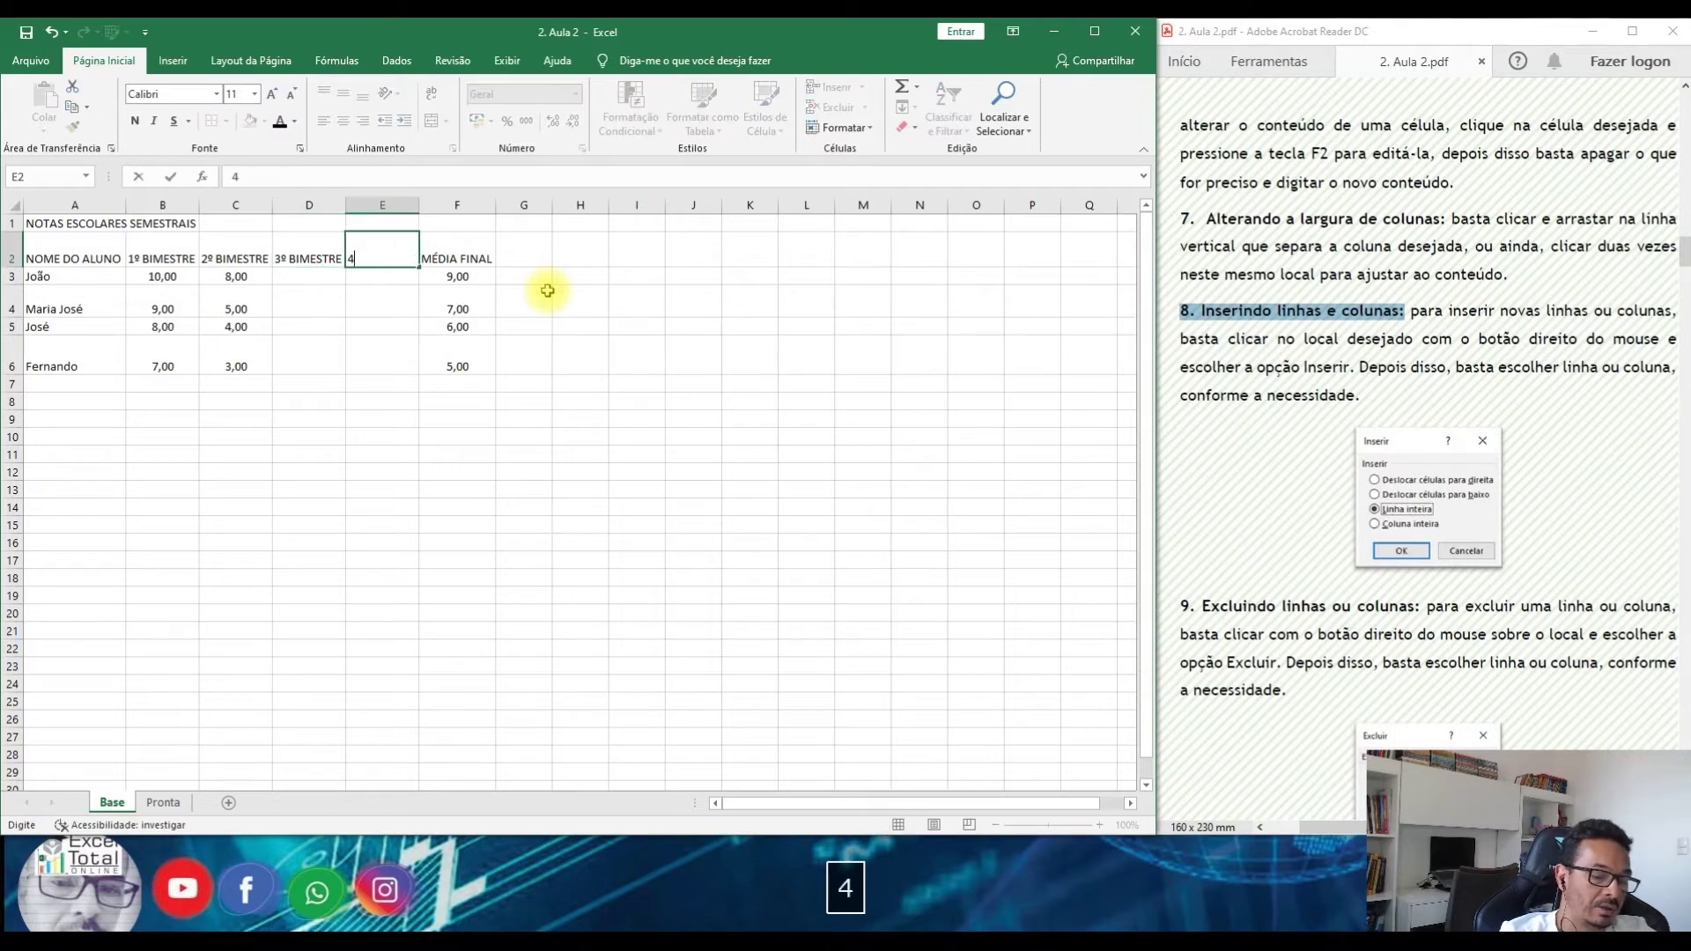
type("º B")
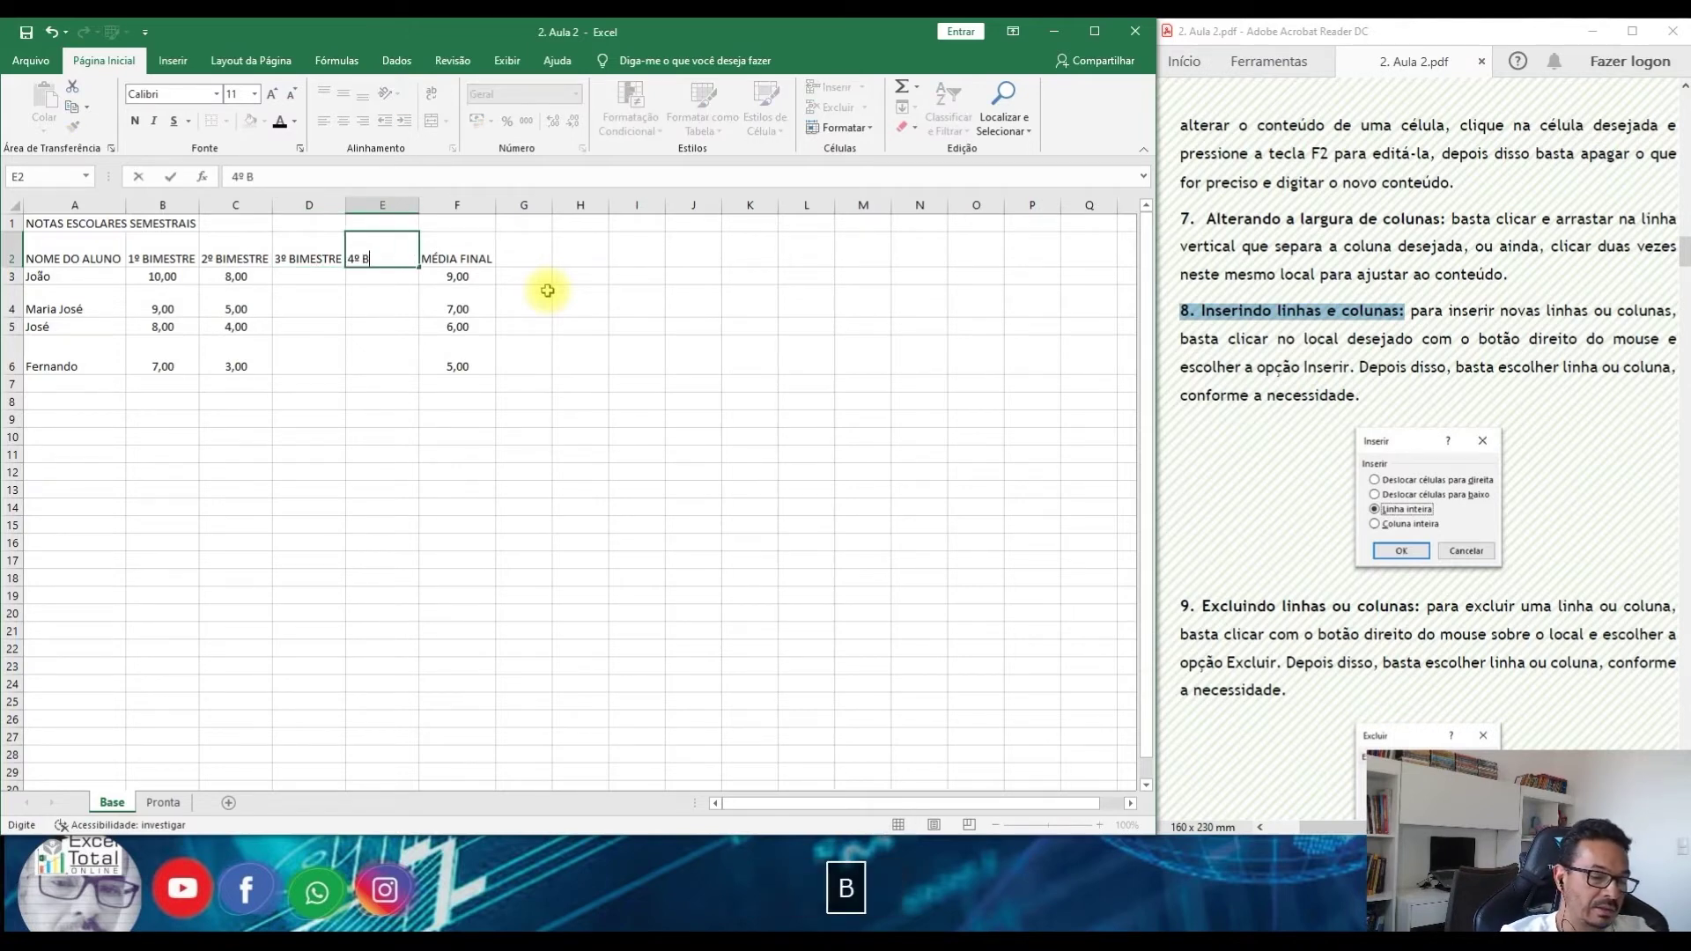
type("IMESTRE")
key("Return")
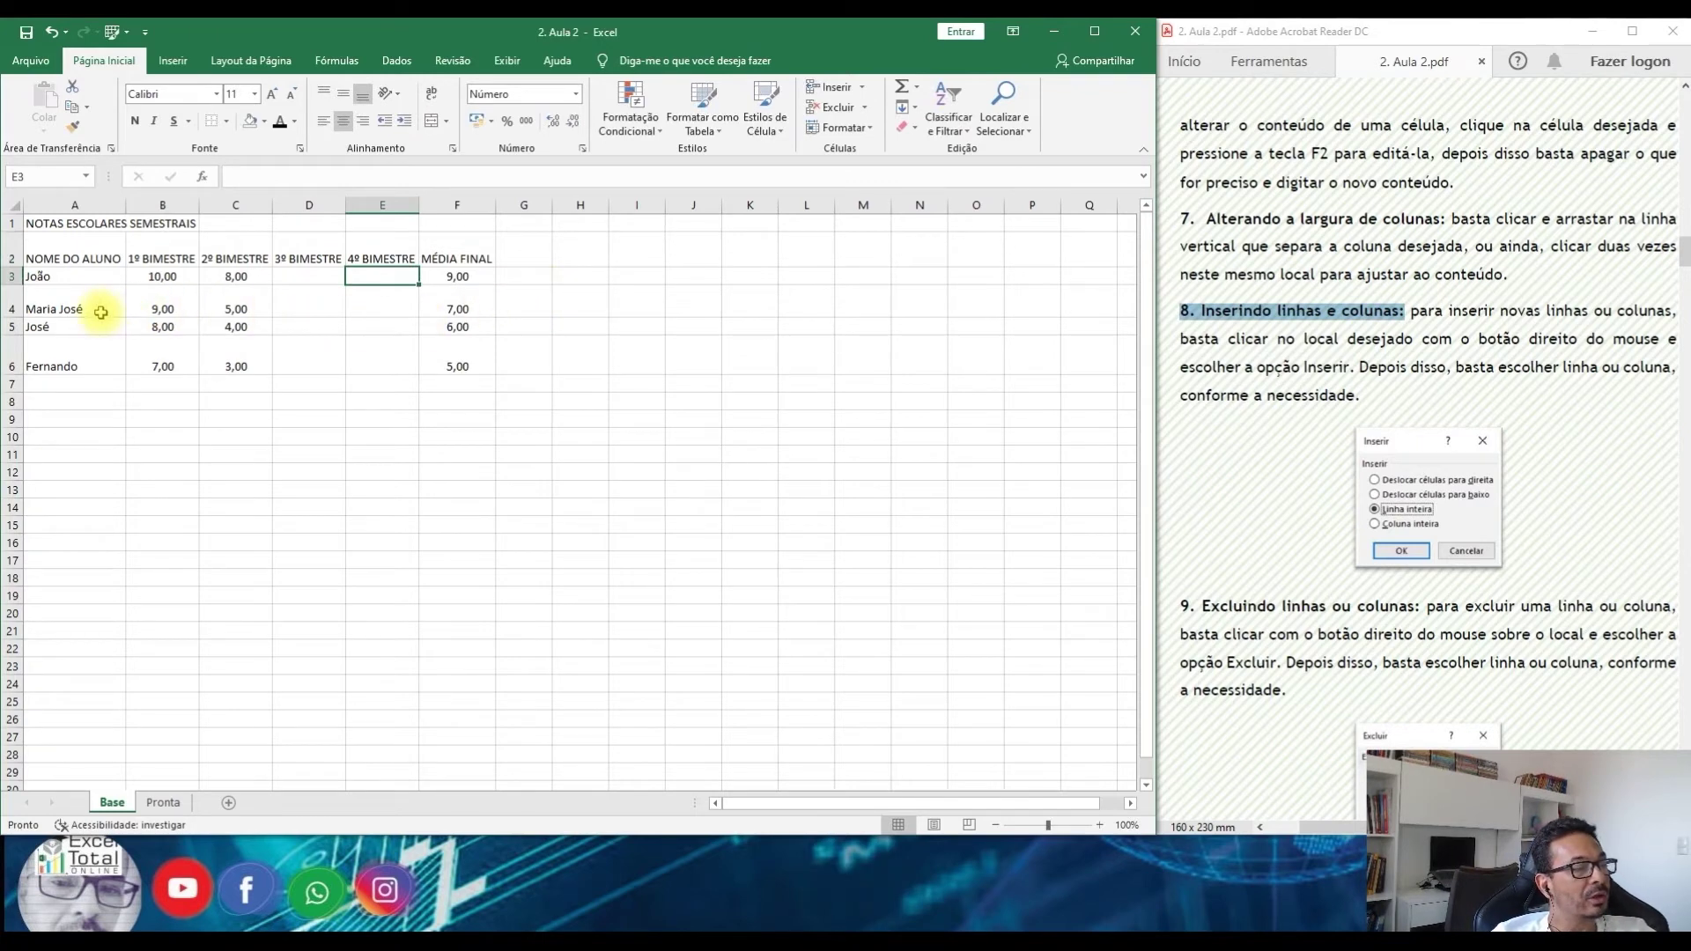
Insert a blank row above row 4, between the first and second students
right_click(12, 308)
left_click(64, 428)
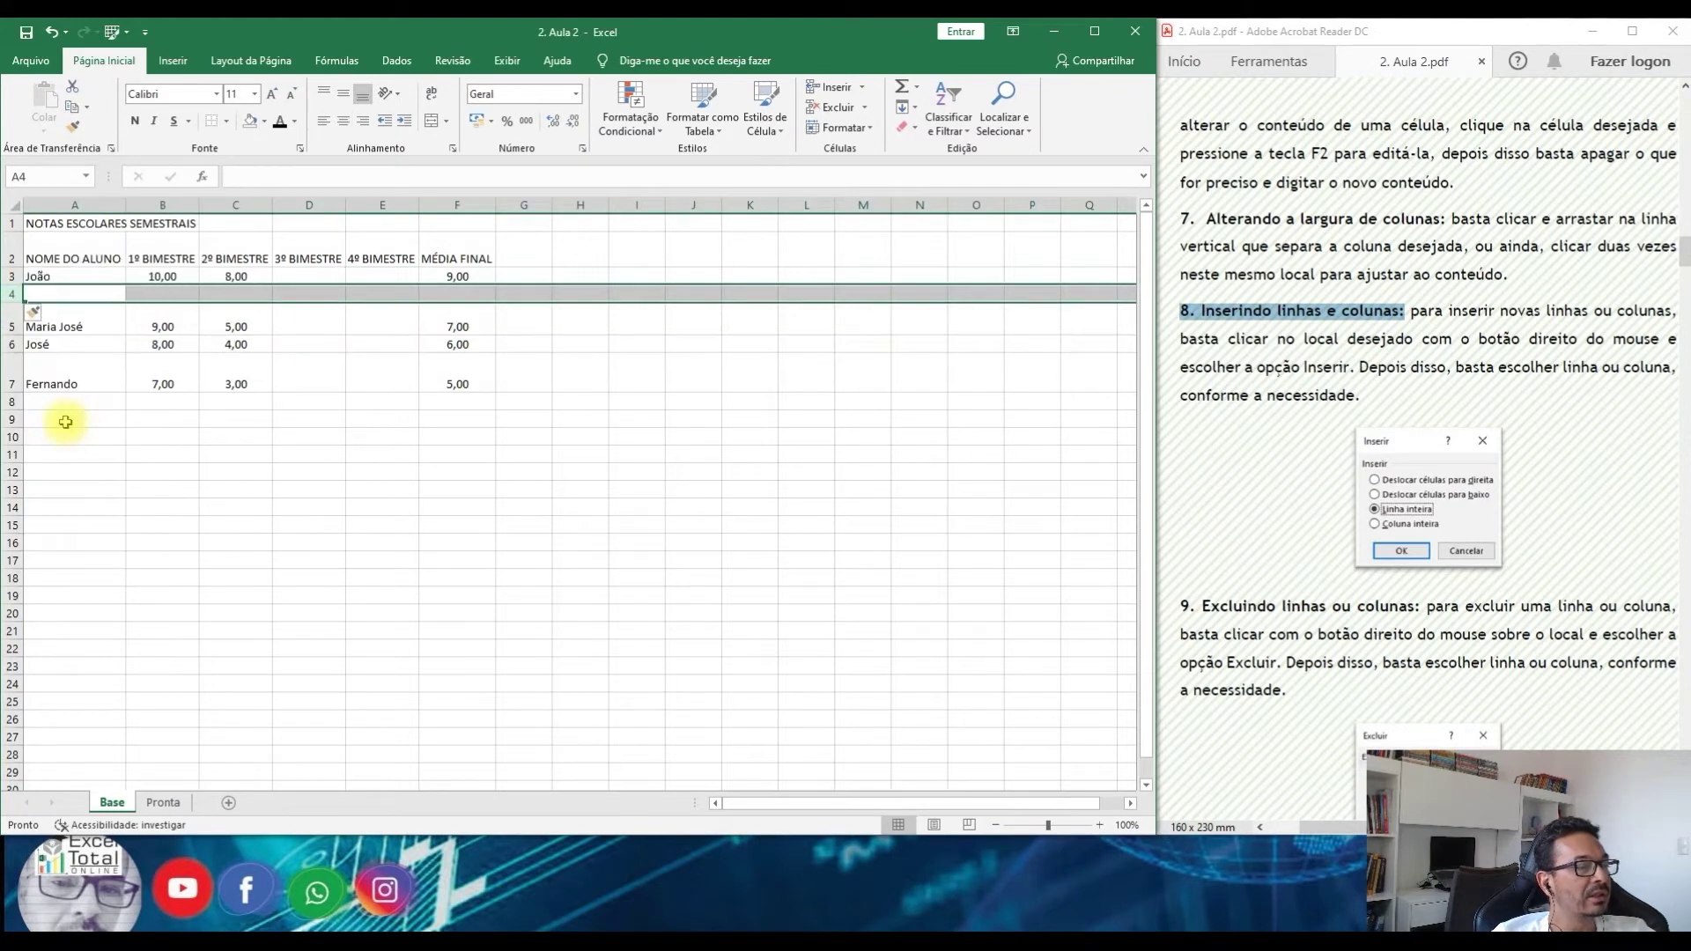
left_click(88, 374)
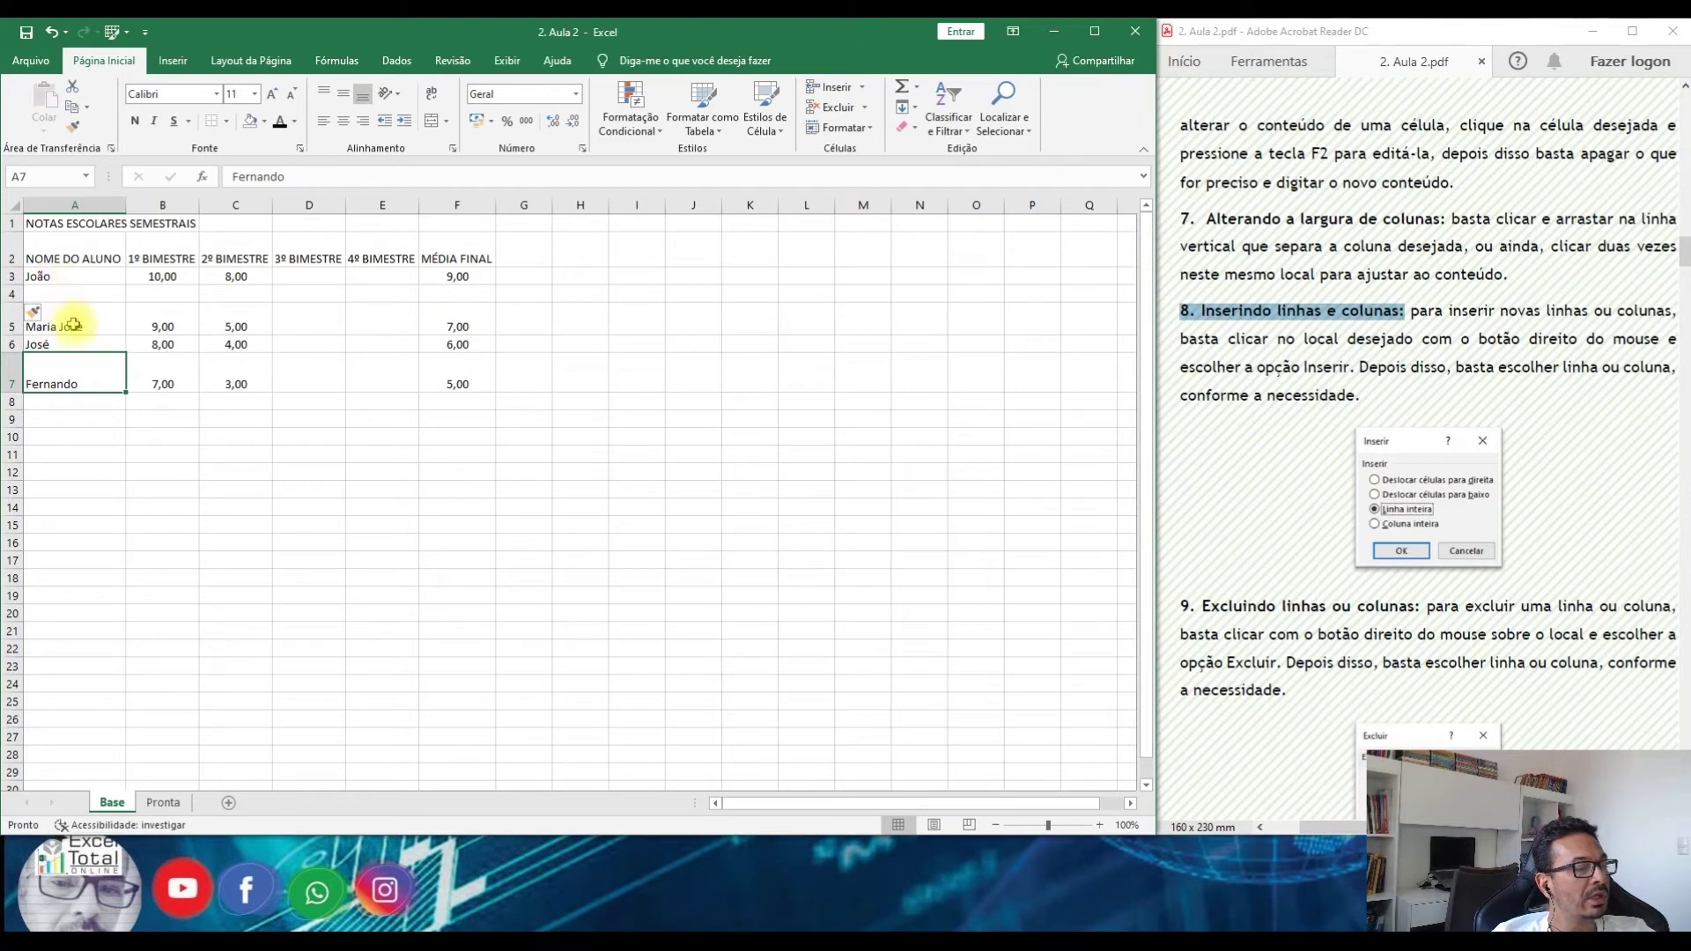
Fill in the new row 4 with a student's first name in A4 and the grades 8 in B4 and 9 in C4
left_click(56, 294)
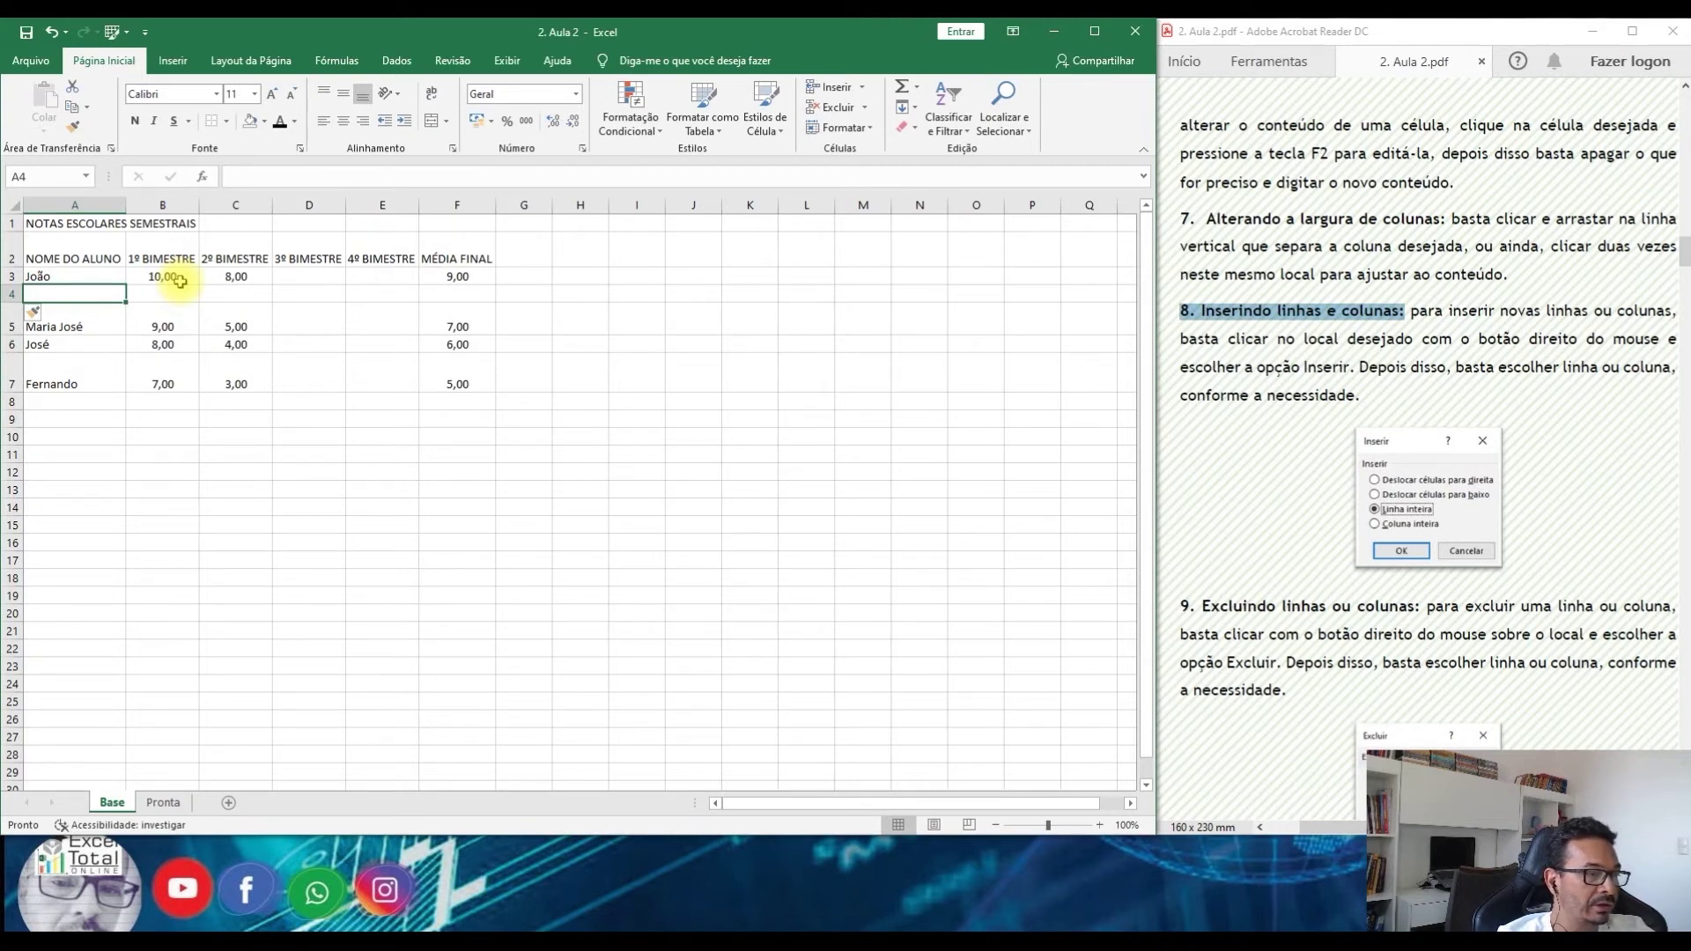
type("C")
key("BackSpace")
type("Cr")
key("BackSpace")
type("arlos")
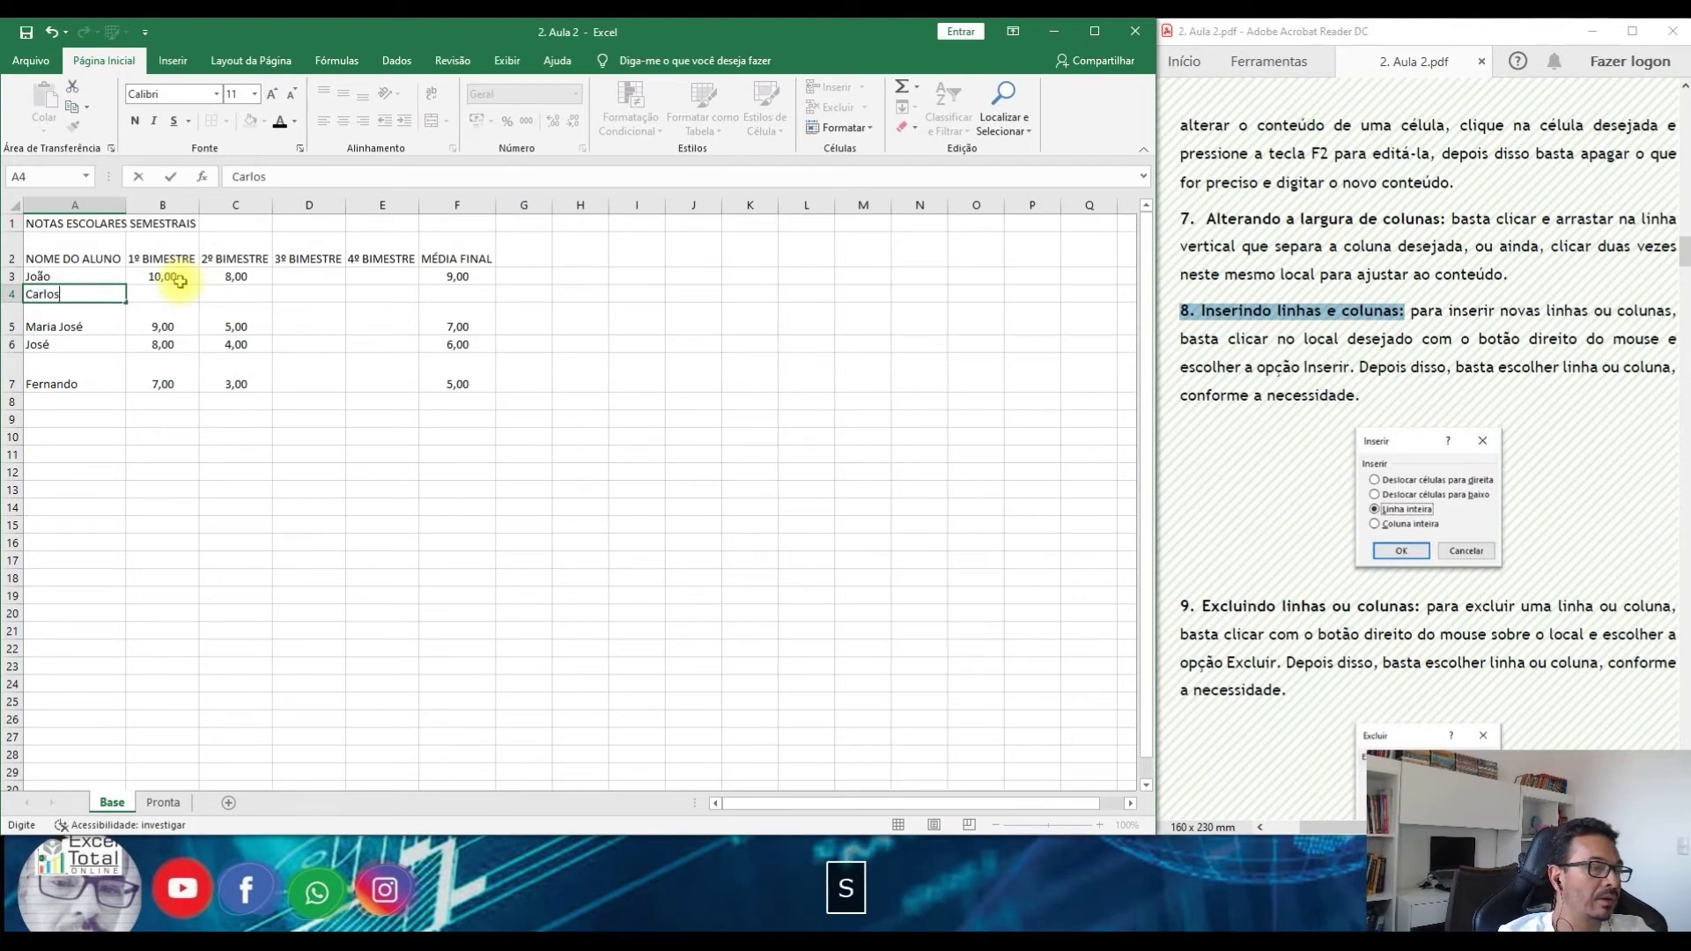
key("Right")
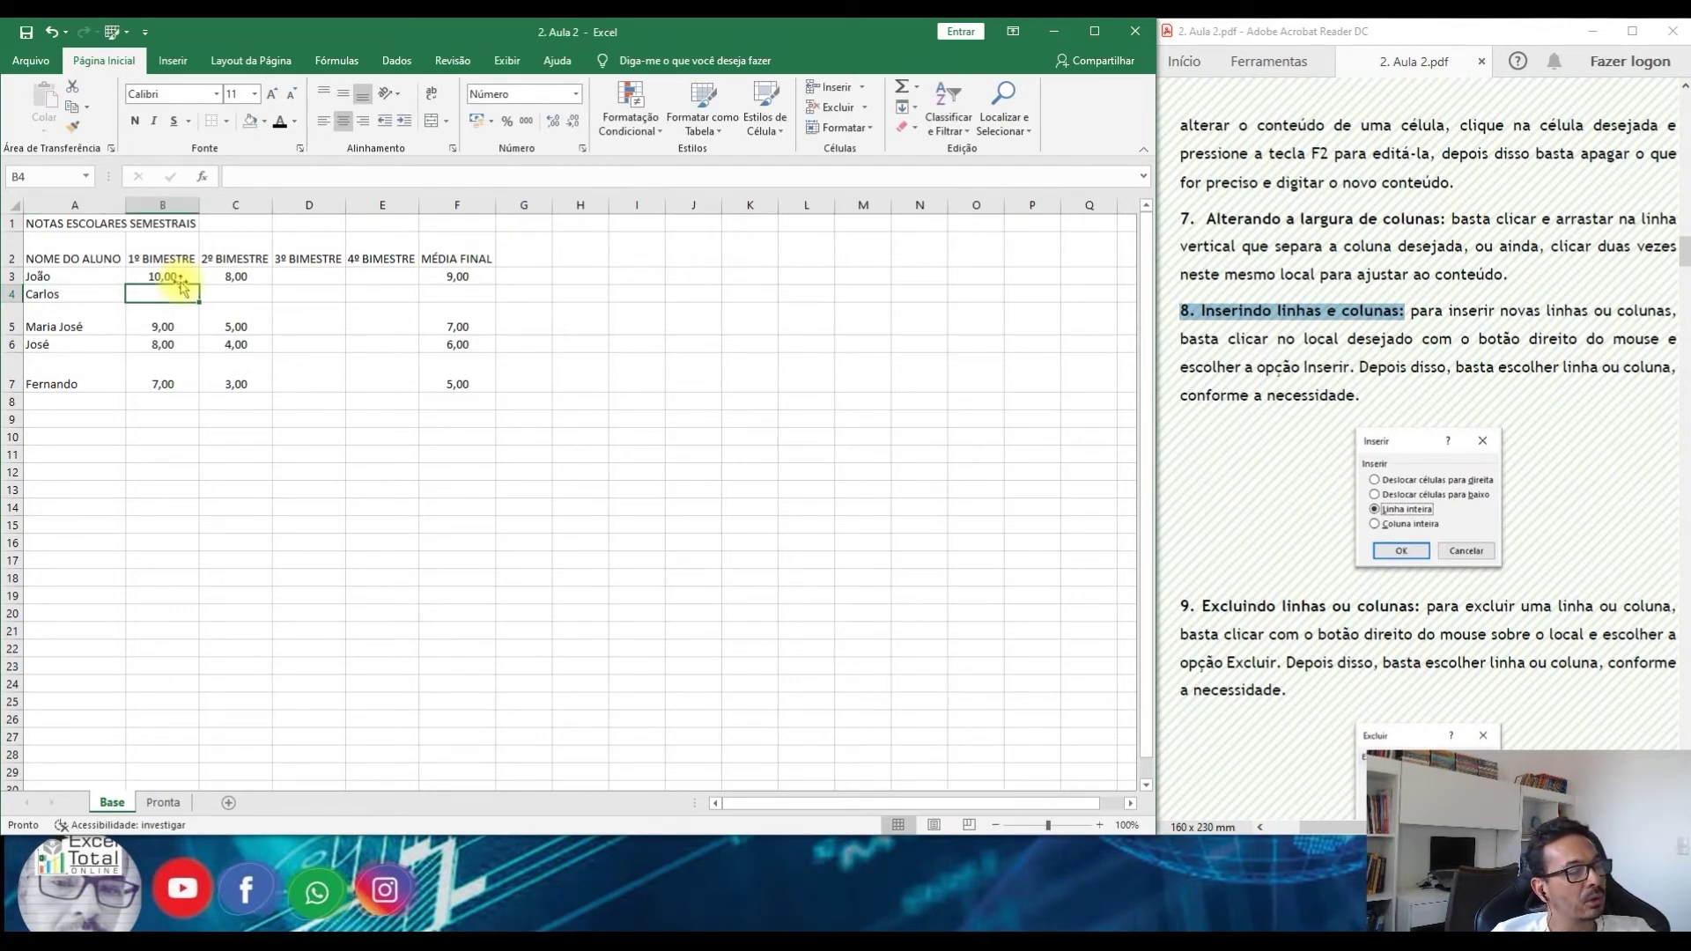
type("8")
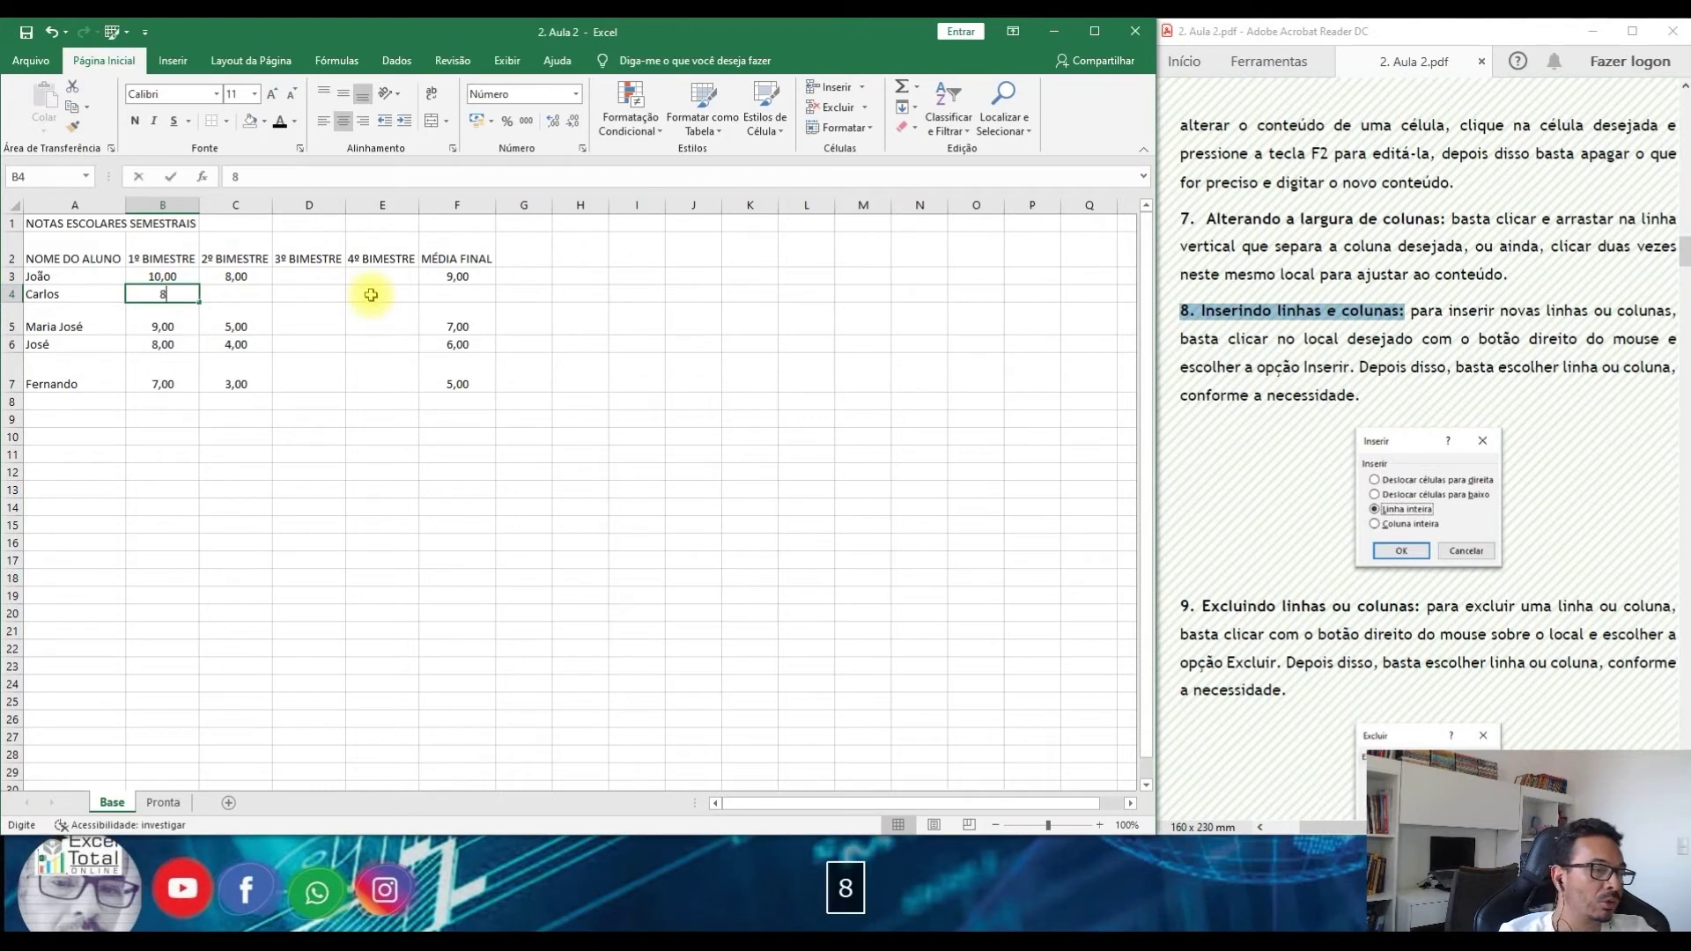
key("Right")
type("9")
key("Return")
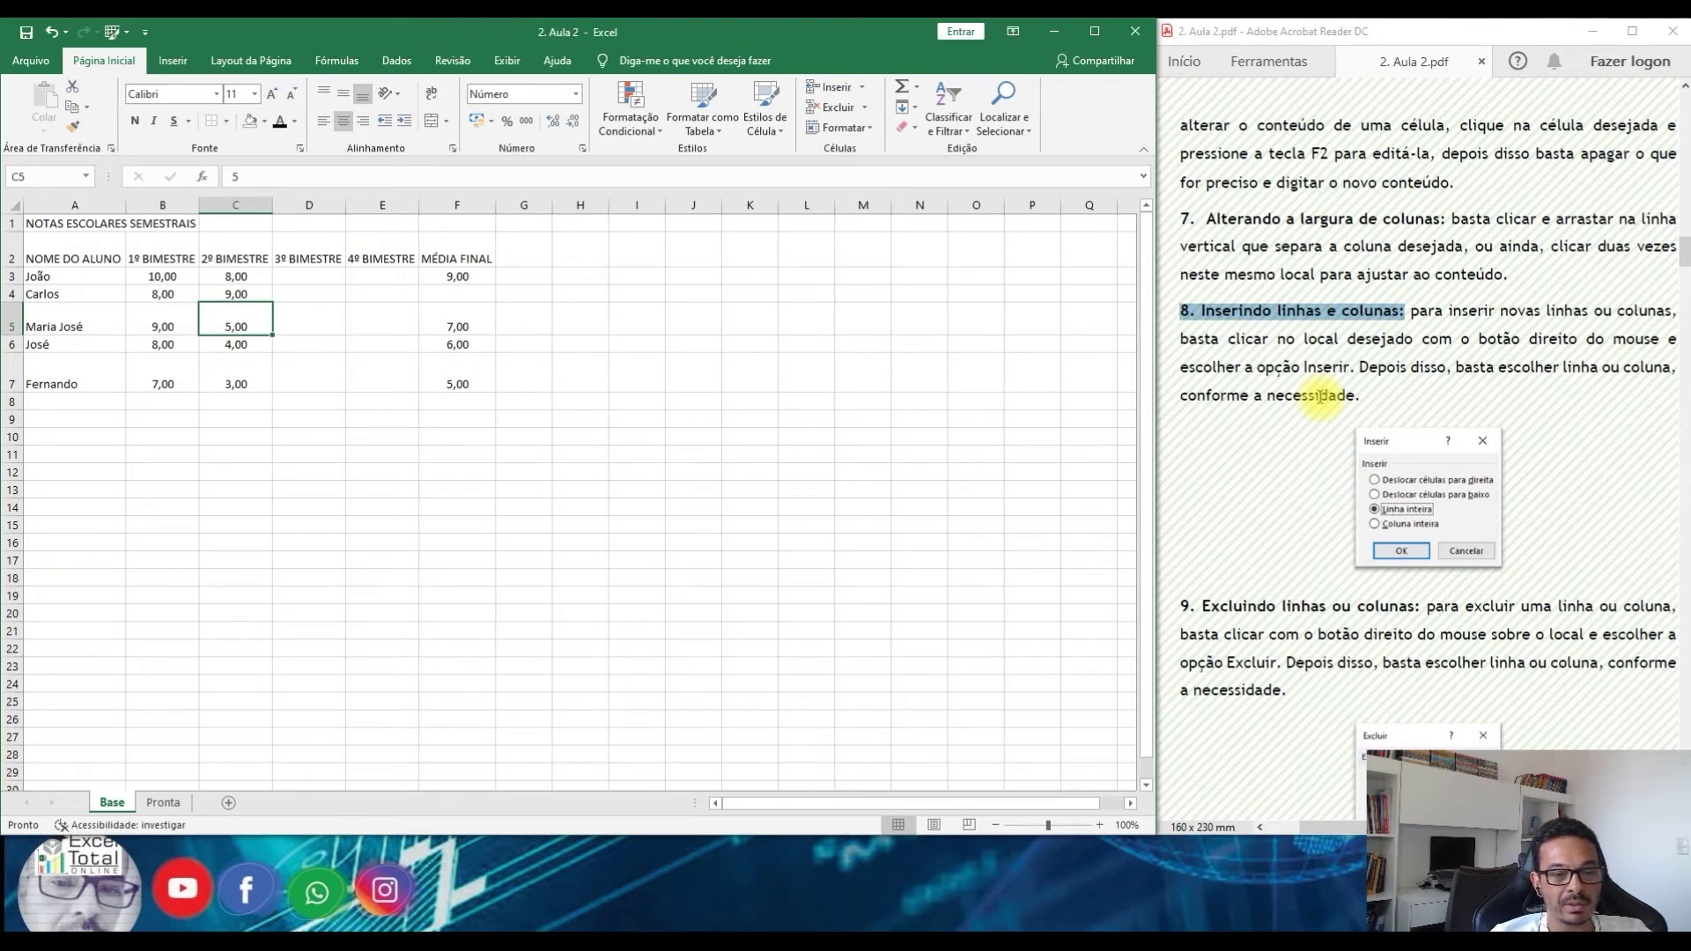
Highlight the PDF heading "9. Excluindo linhas ou colunas:" and delete the 3º BIMESTRE and 4º BIMESTRE columns in Excel
scroll(1321, 520, "down", 1)
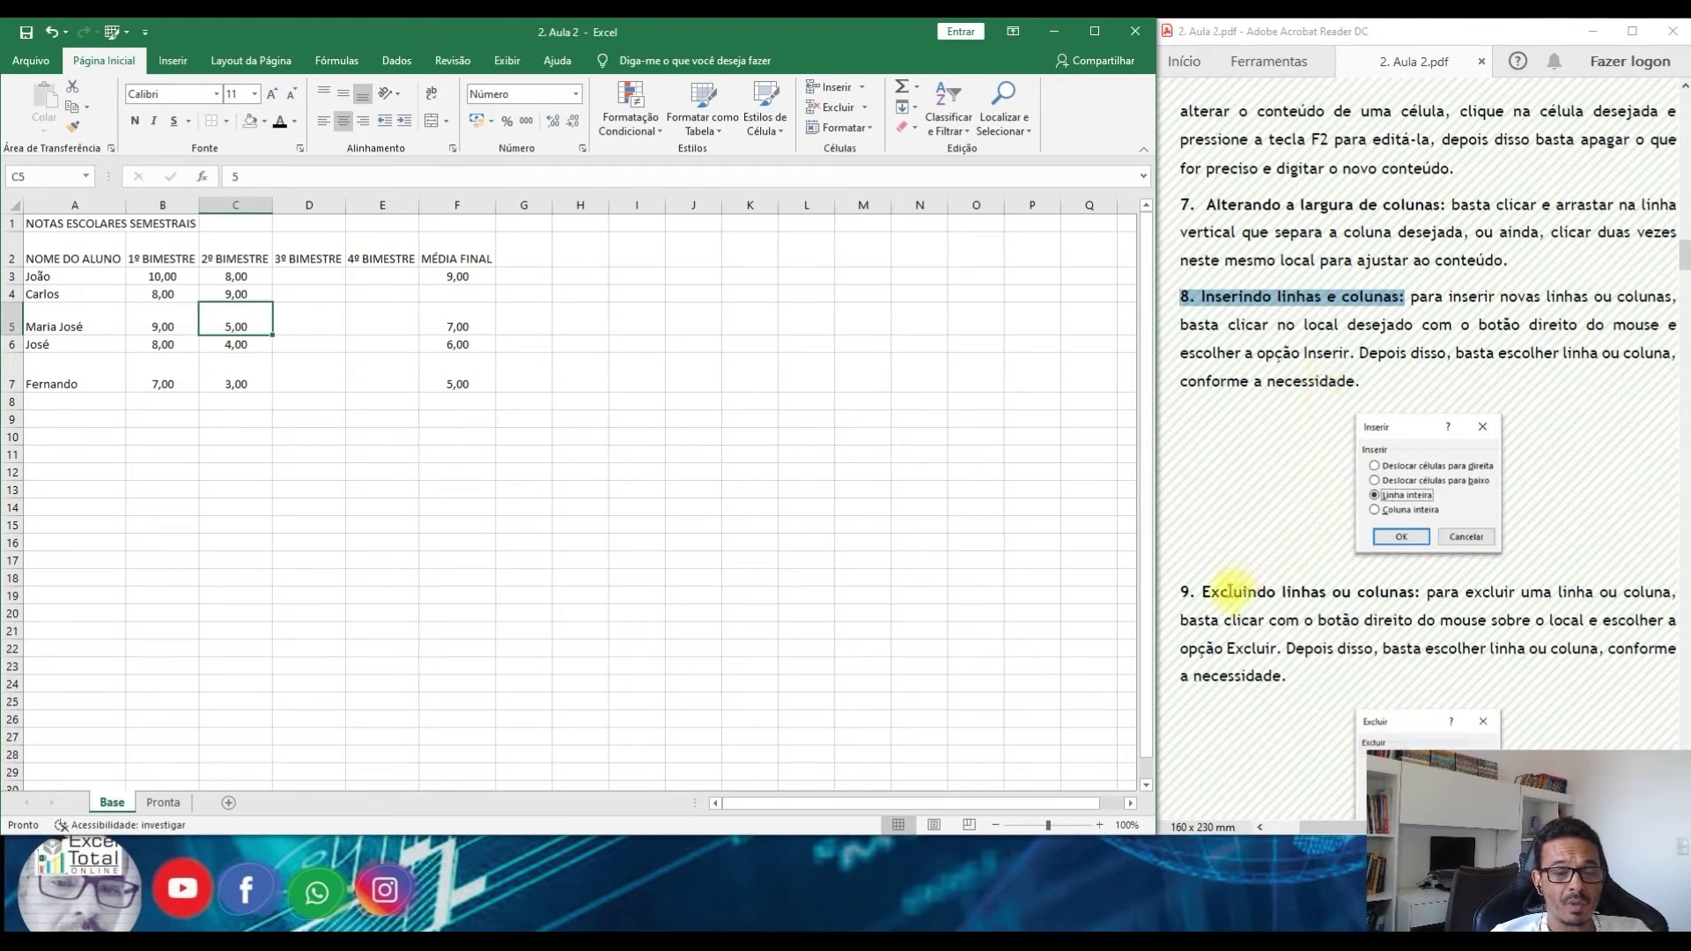
left_click_drag(1179, 592, 1422, 591)
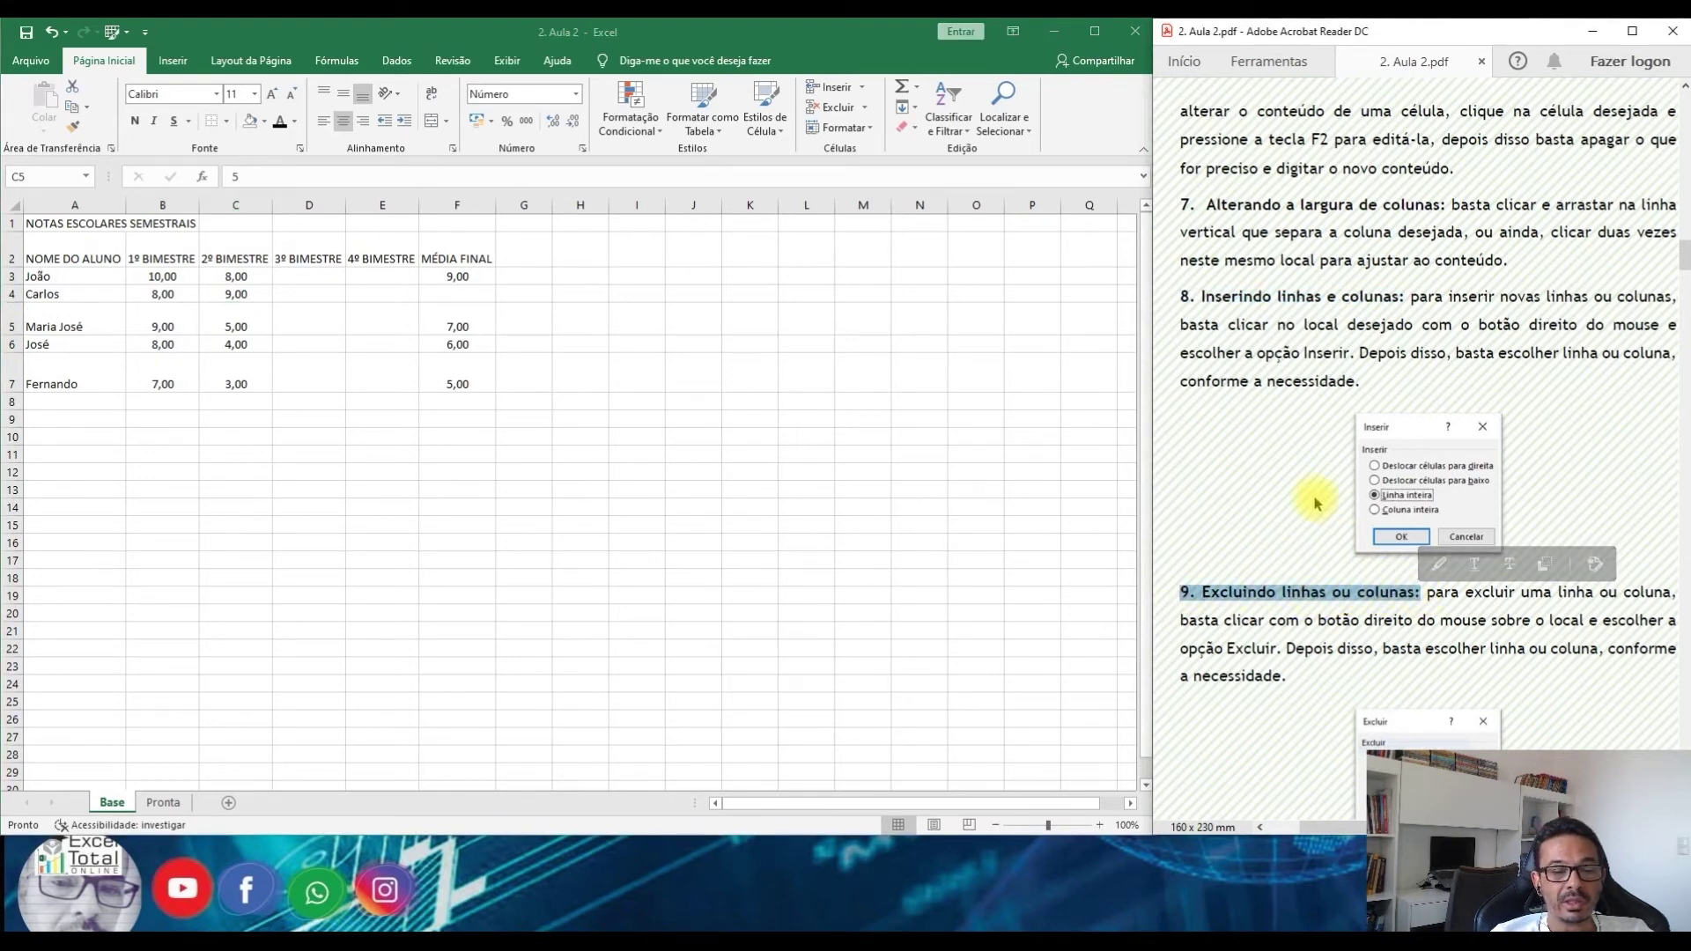
left_click(210, 418)
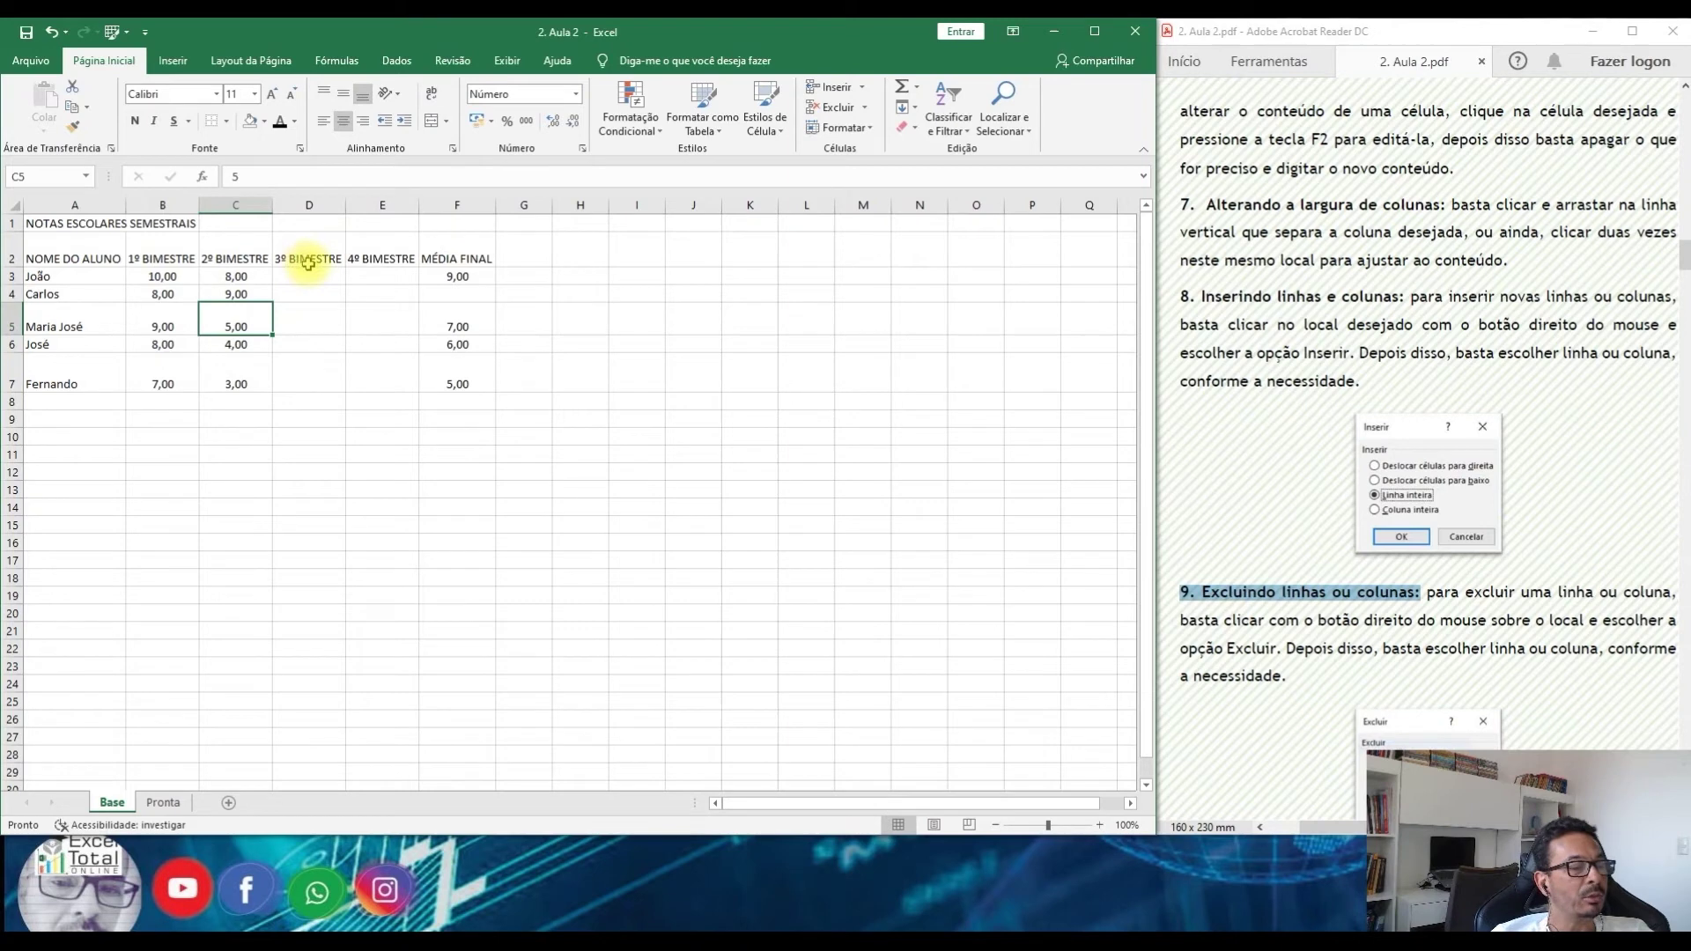
right_click(311, 205)
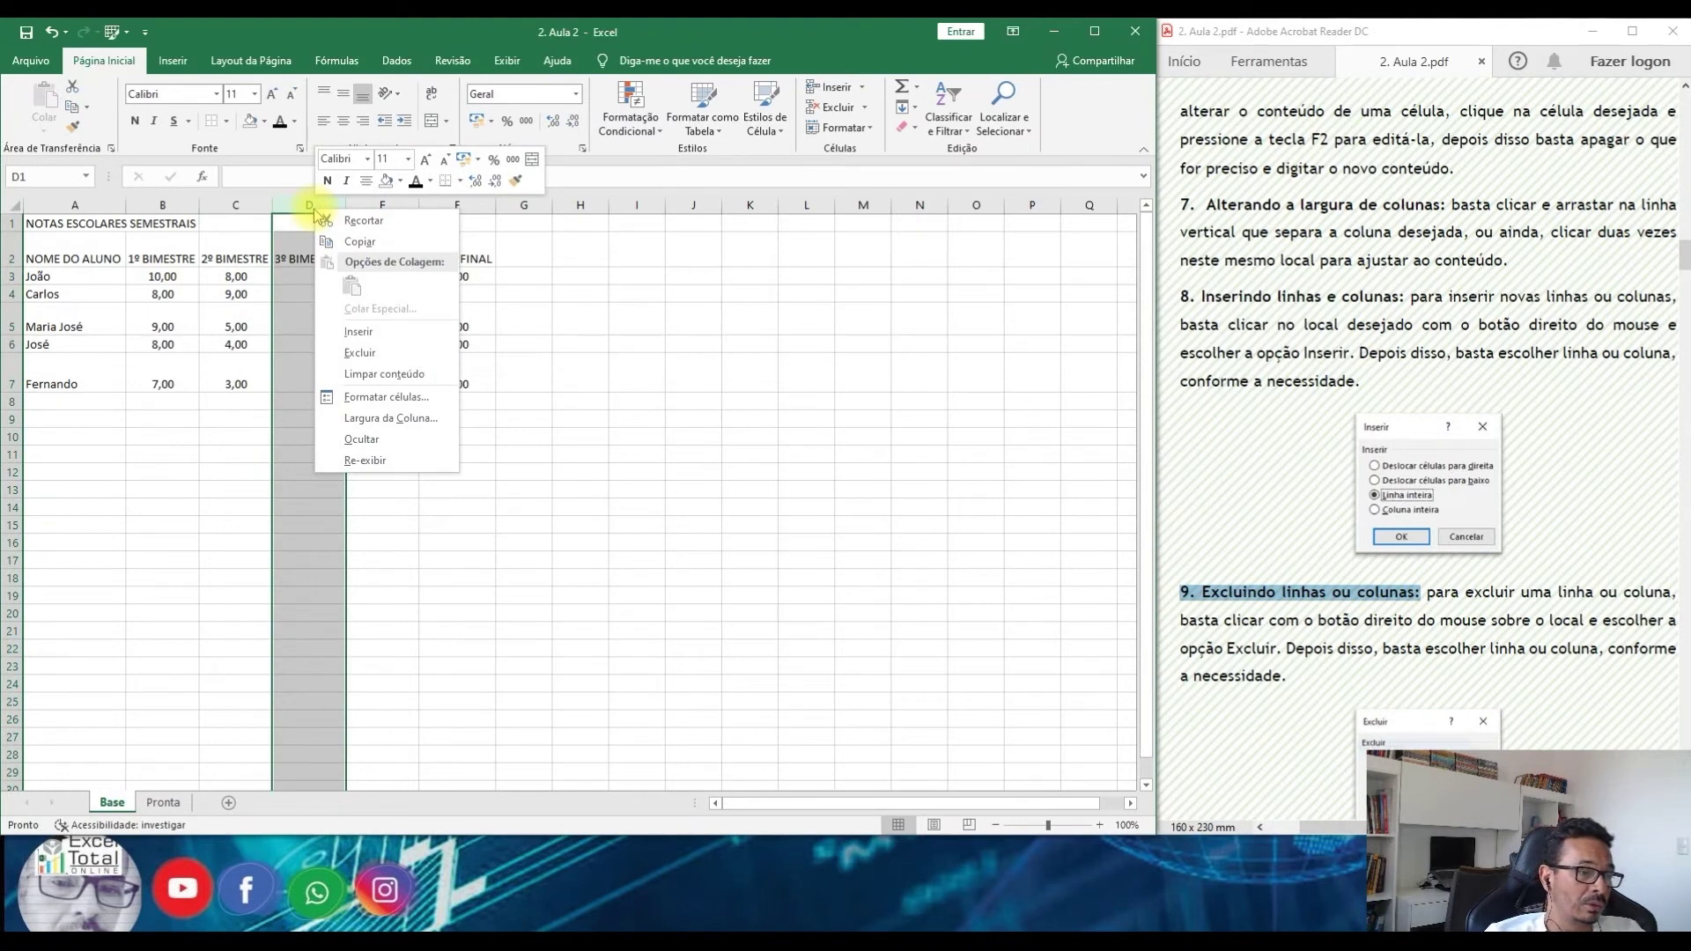
left_click(368, 352)
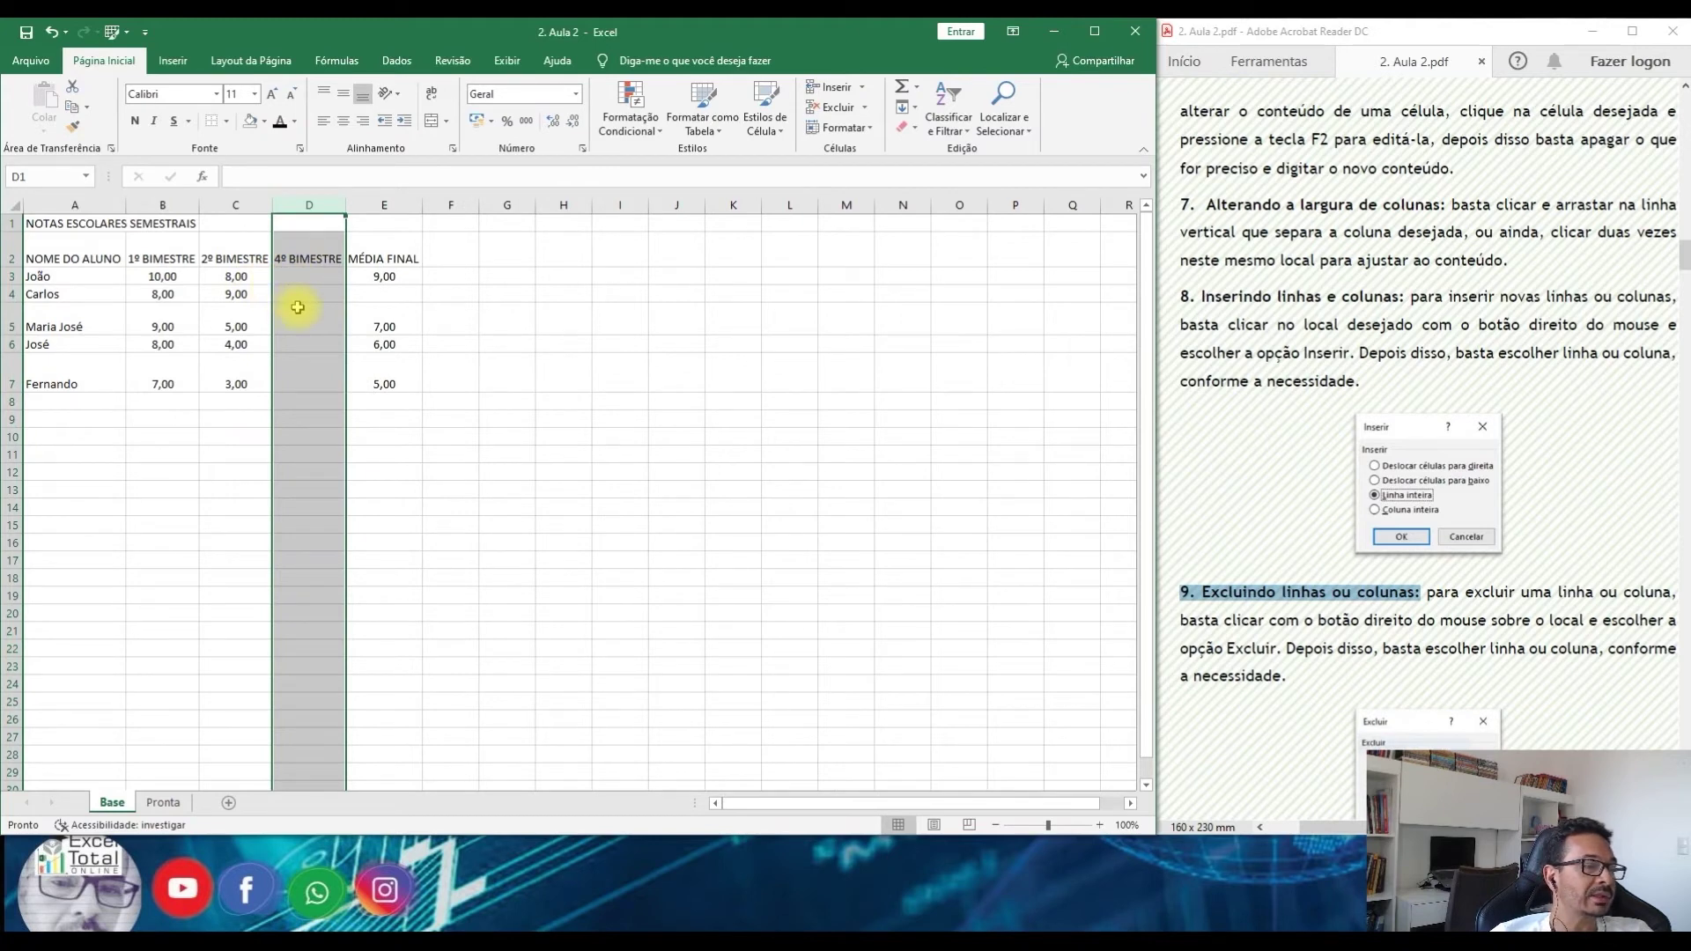
right_click(307, 204)
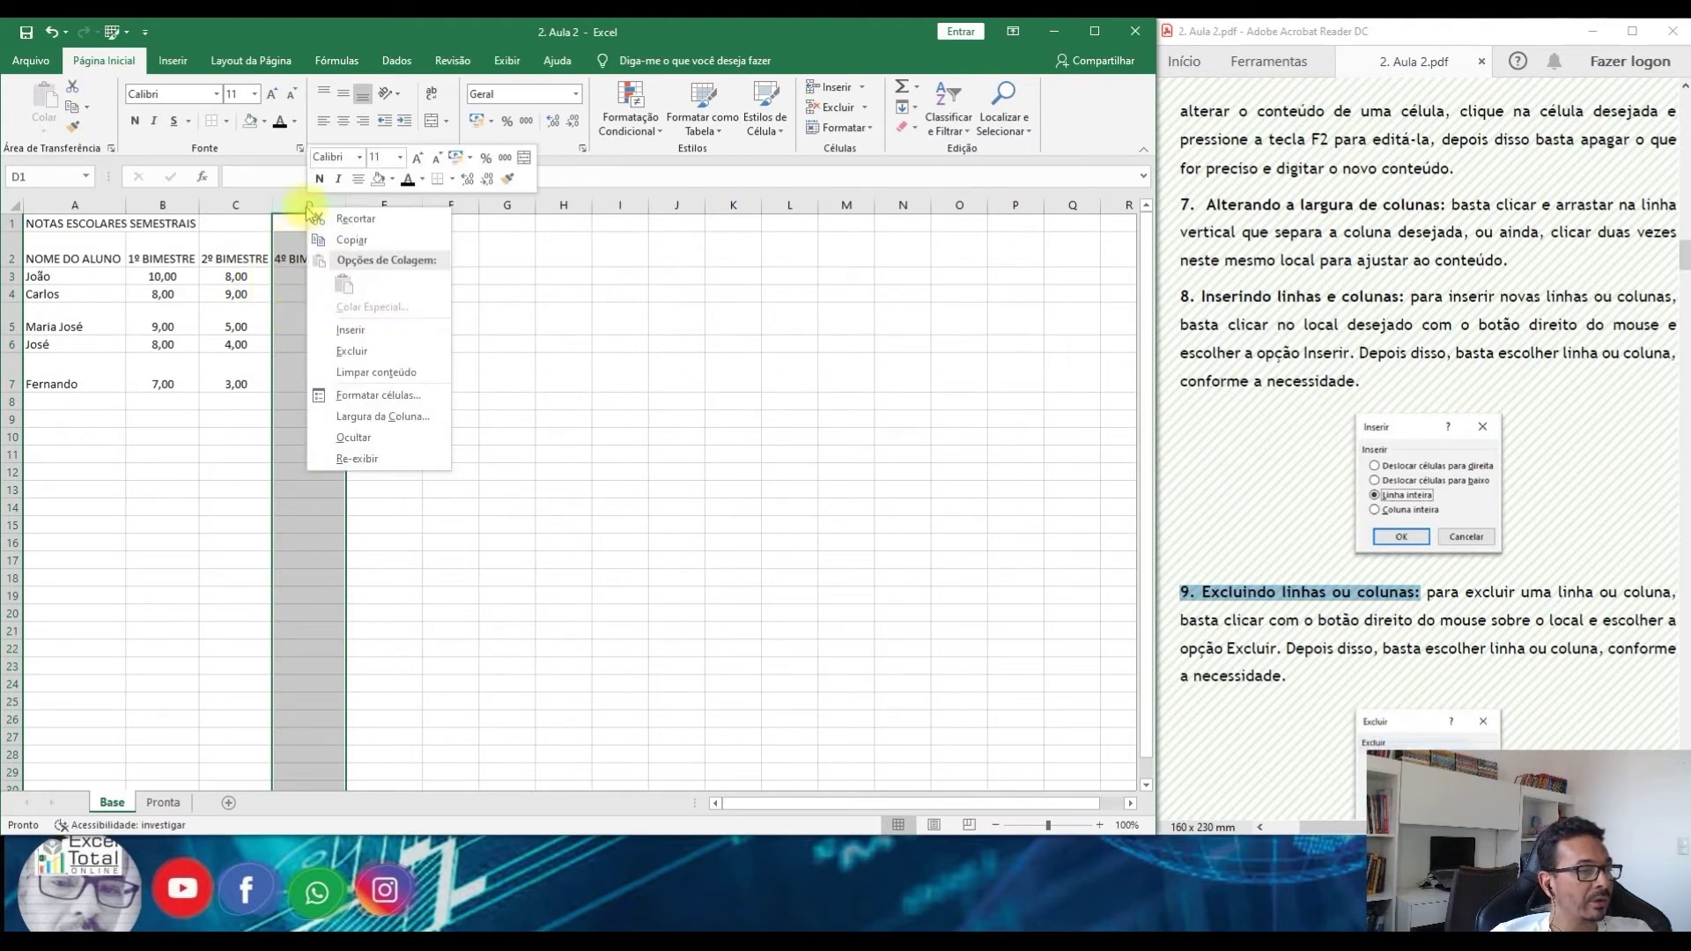
left_click(351, 353)
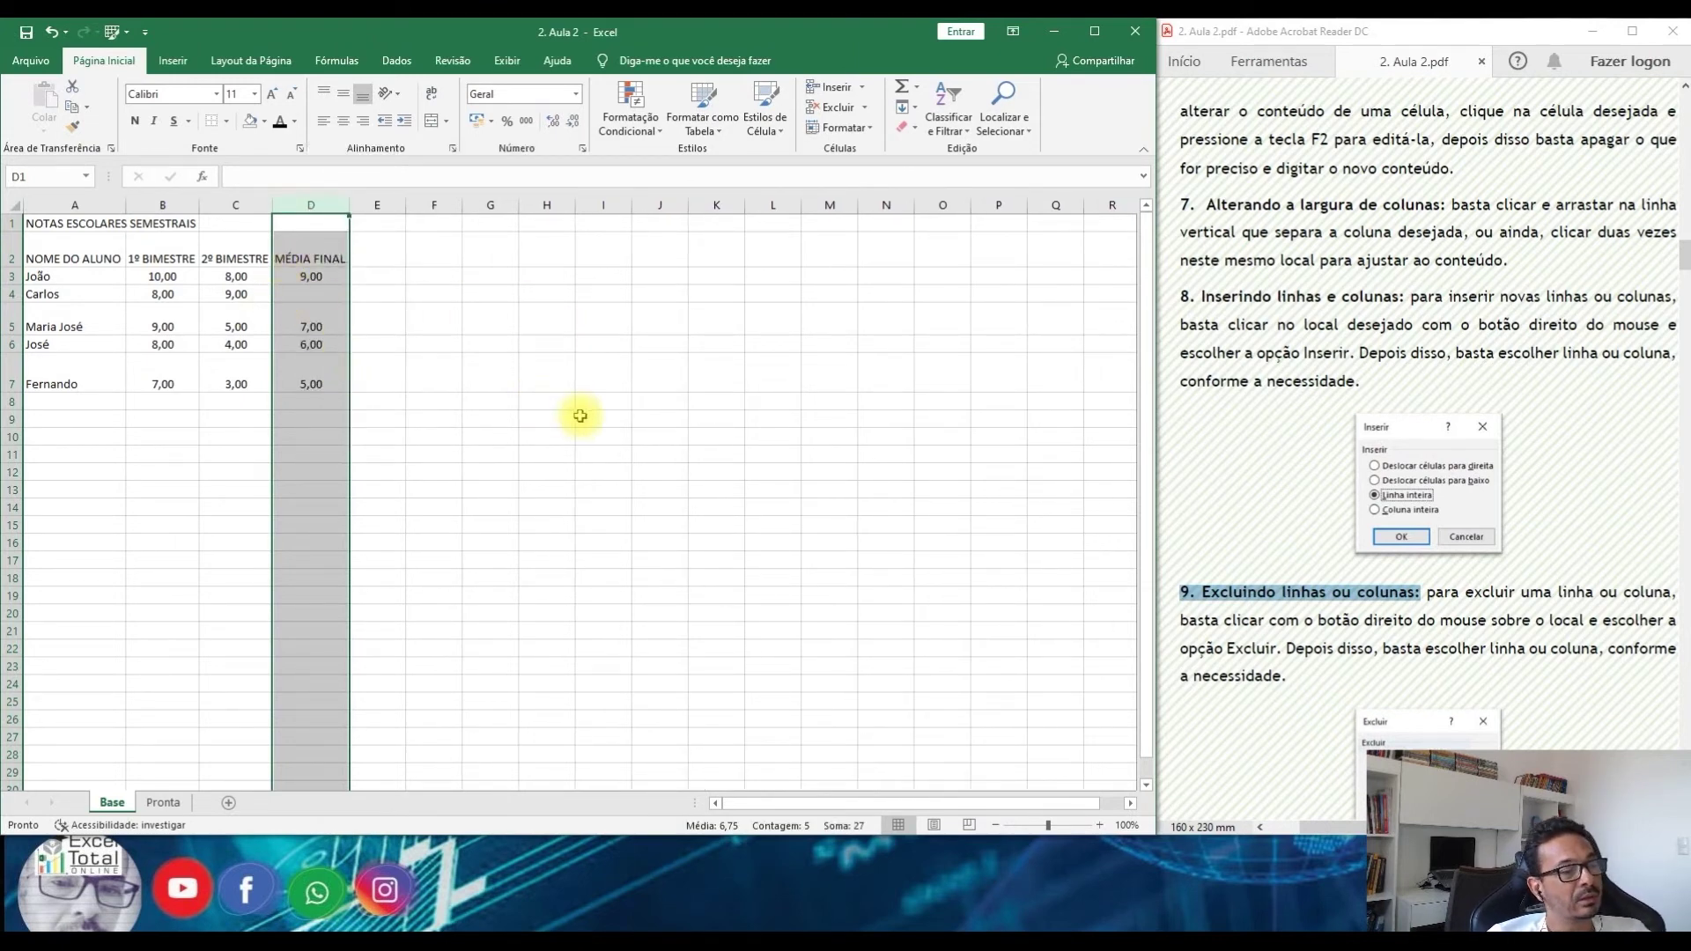
Delete the third student's row, row 5, and the last student's row from the grades table
left_click(113, 420)
right_click(11, 327)
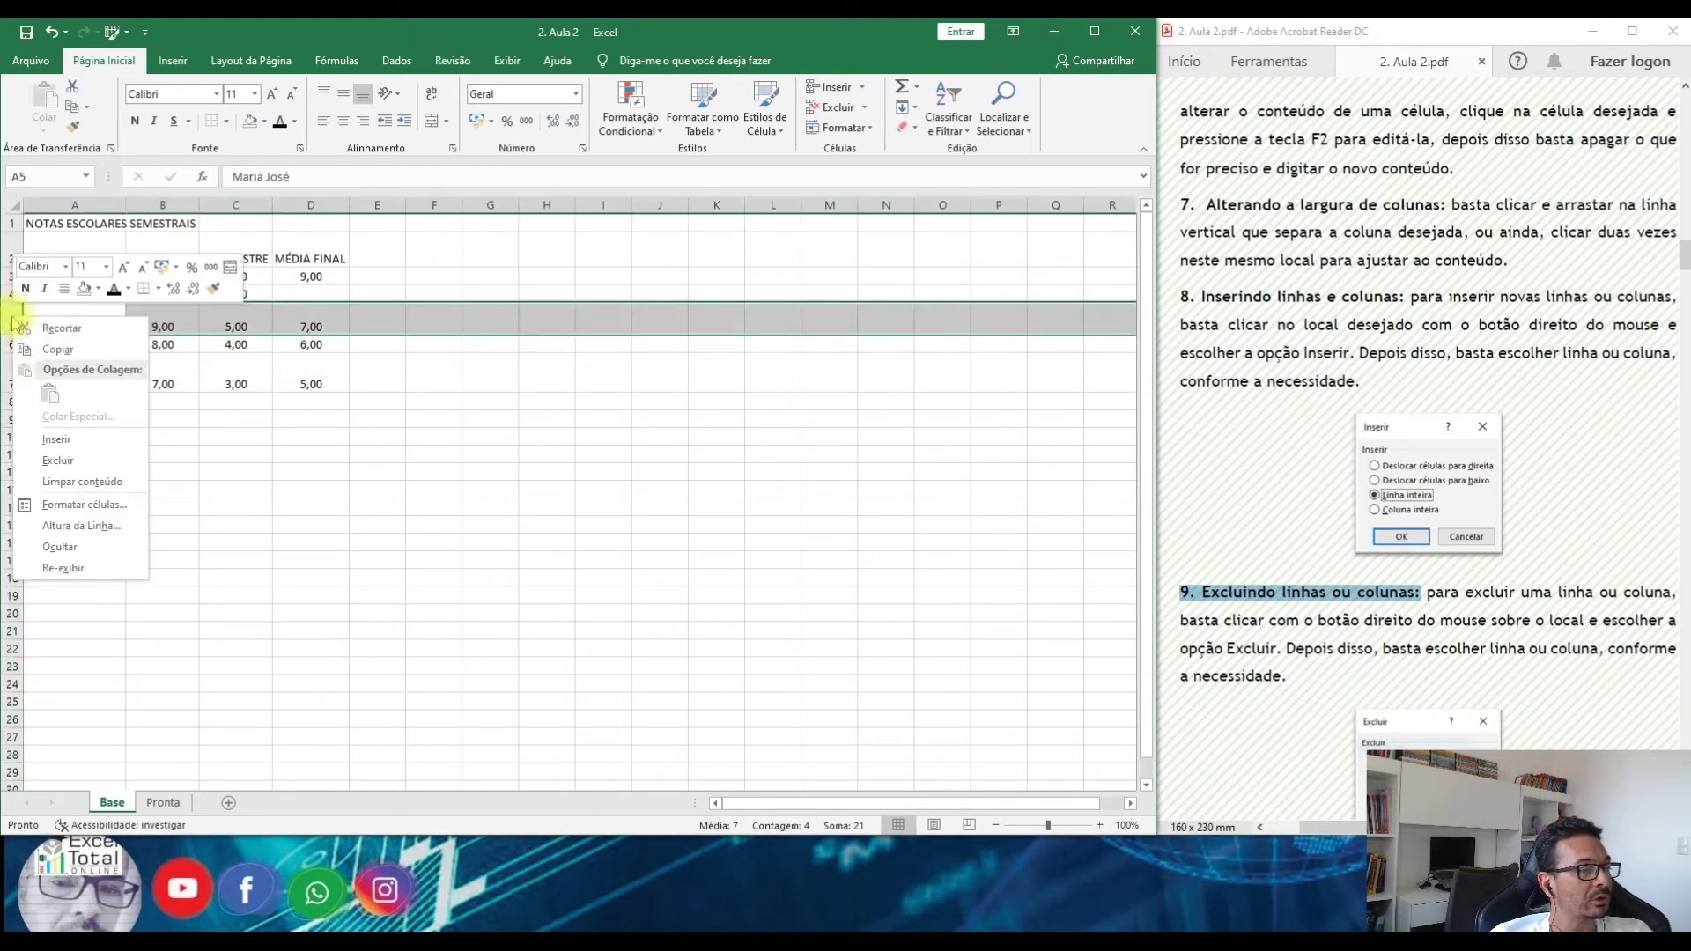
left_click(75, 462)
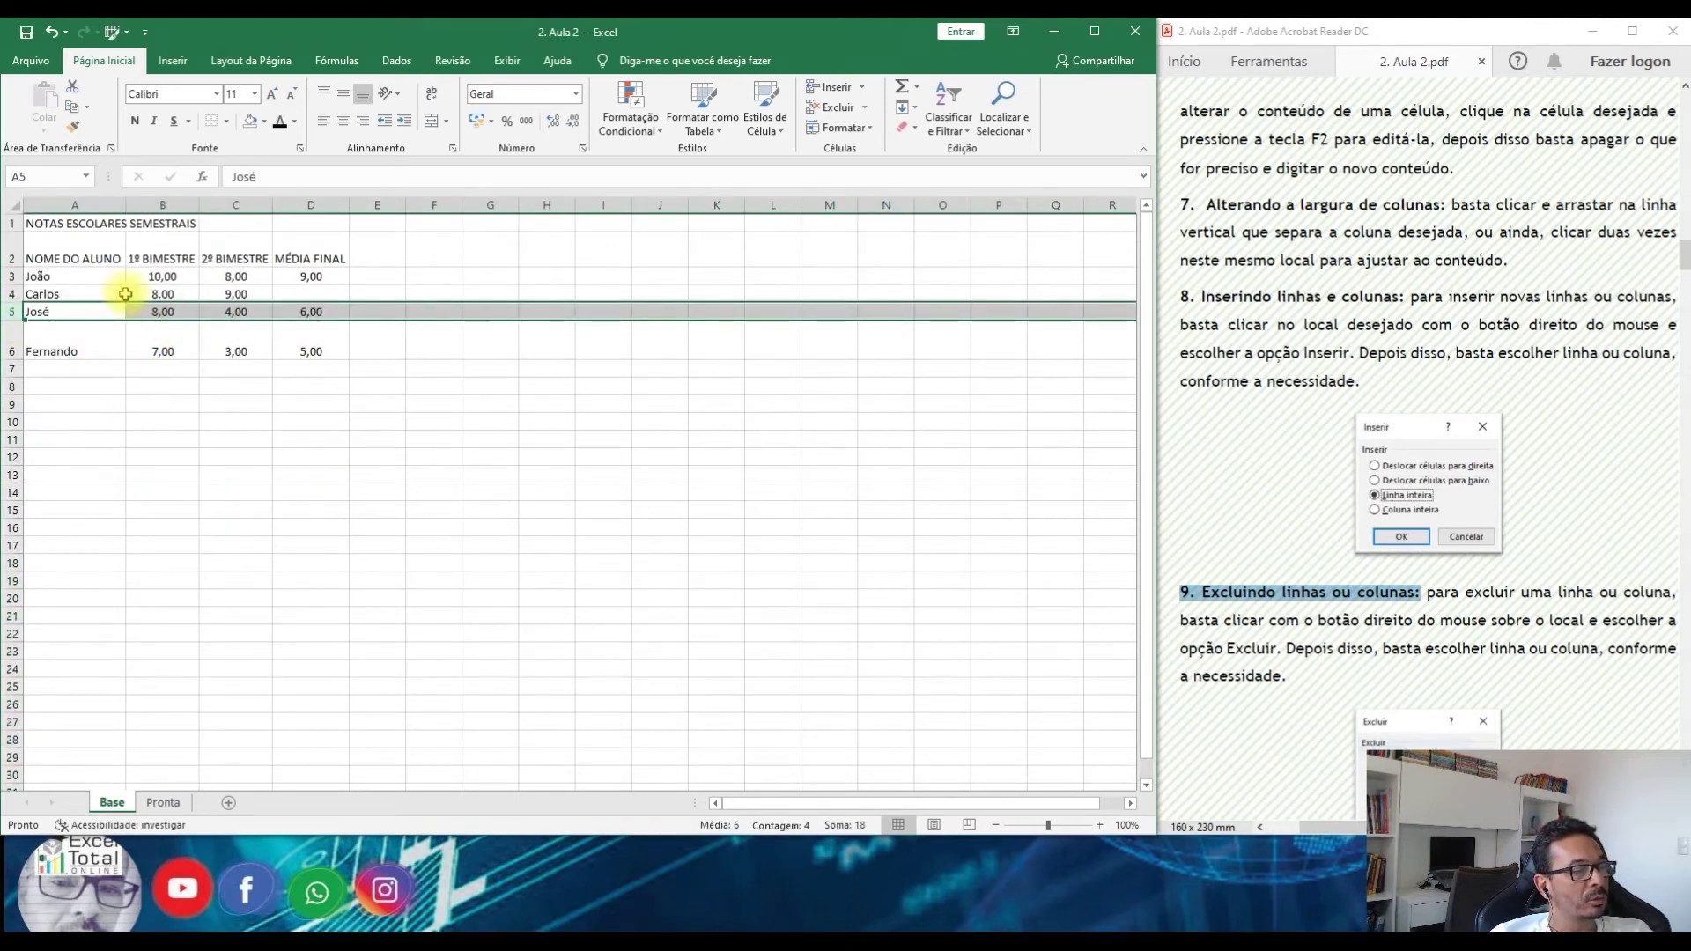
right_click(12, 339)
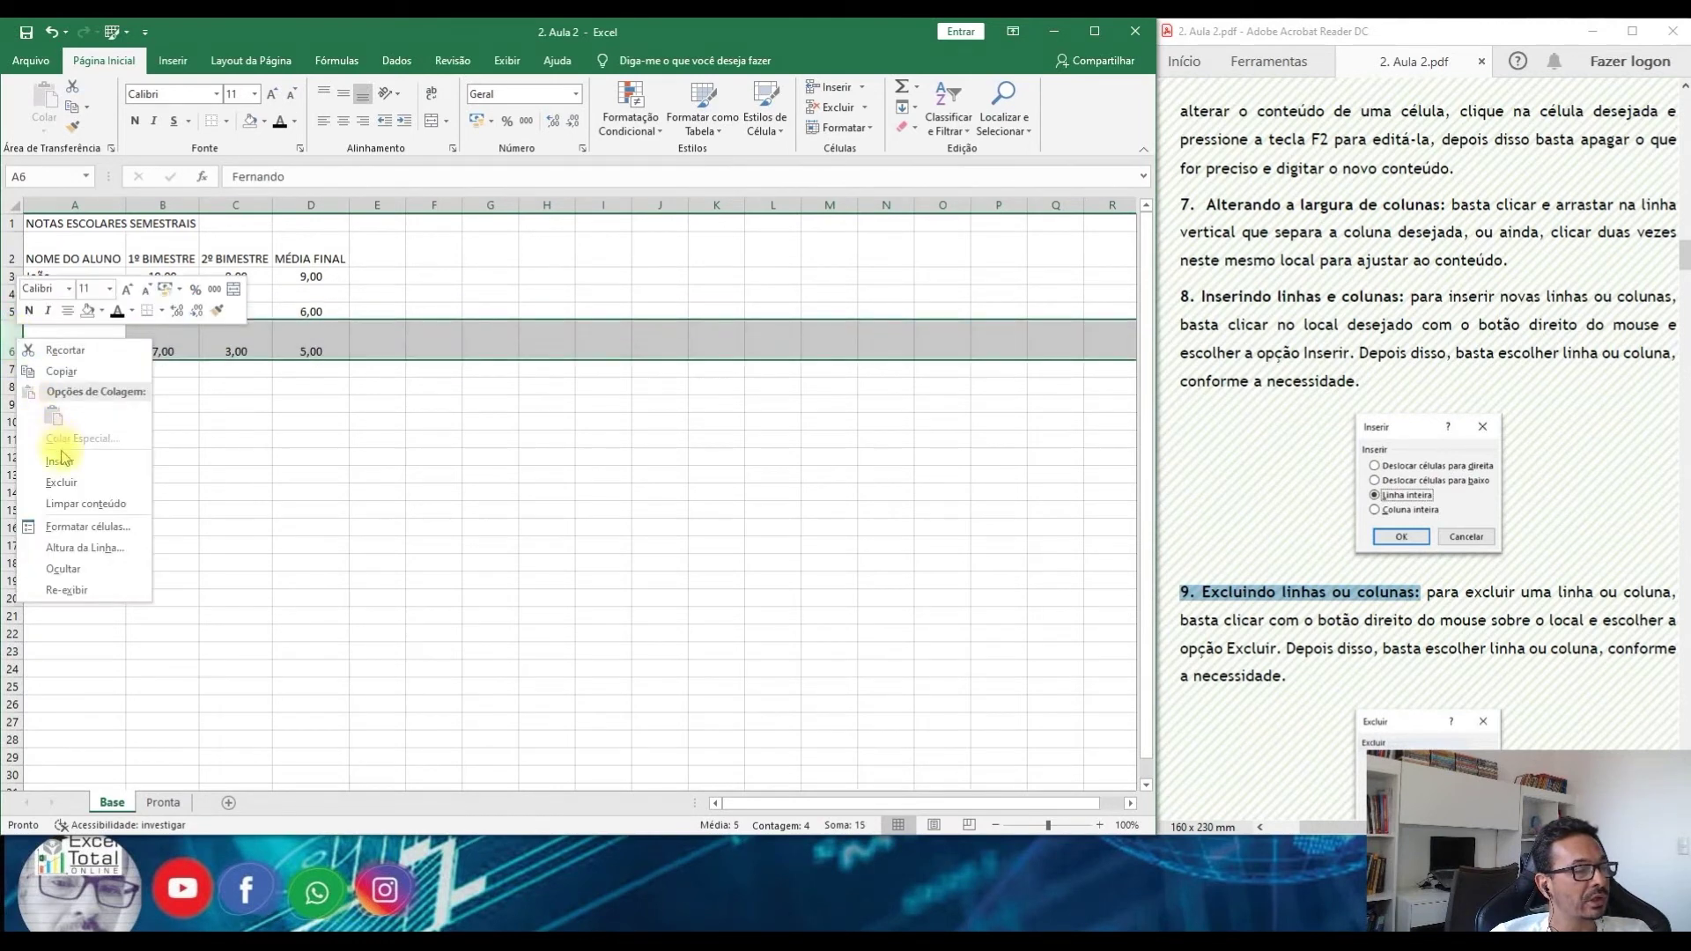
left_click(62, 487)
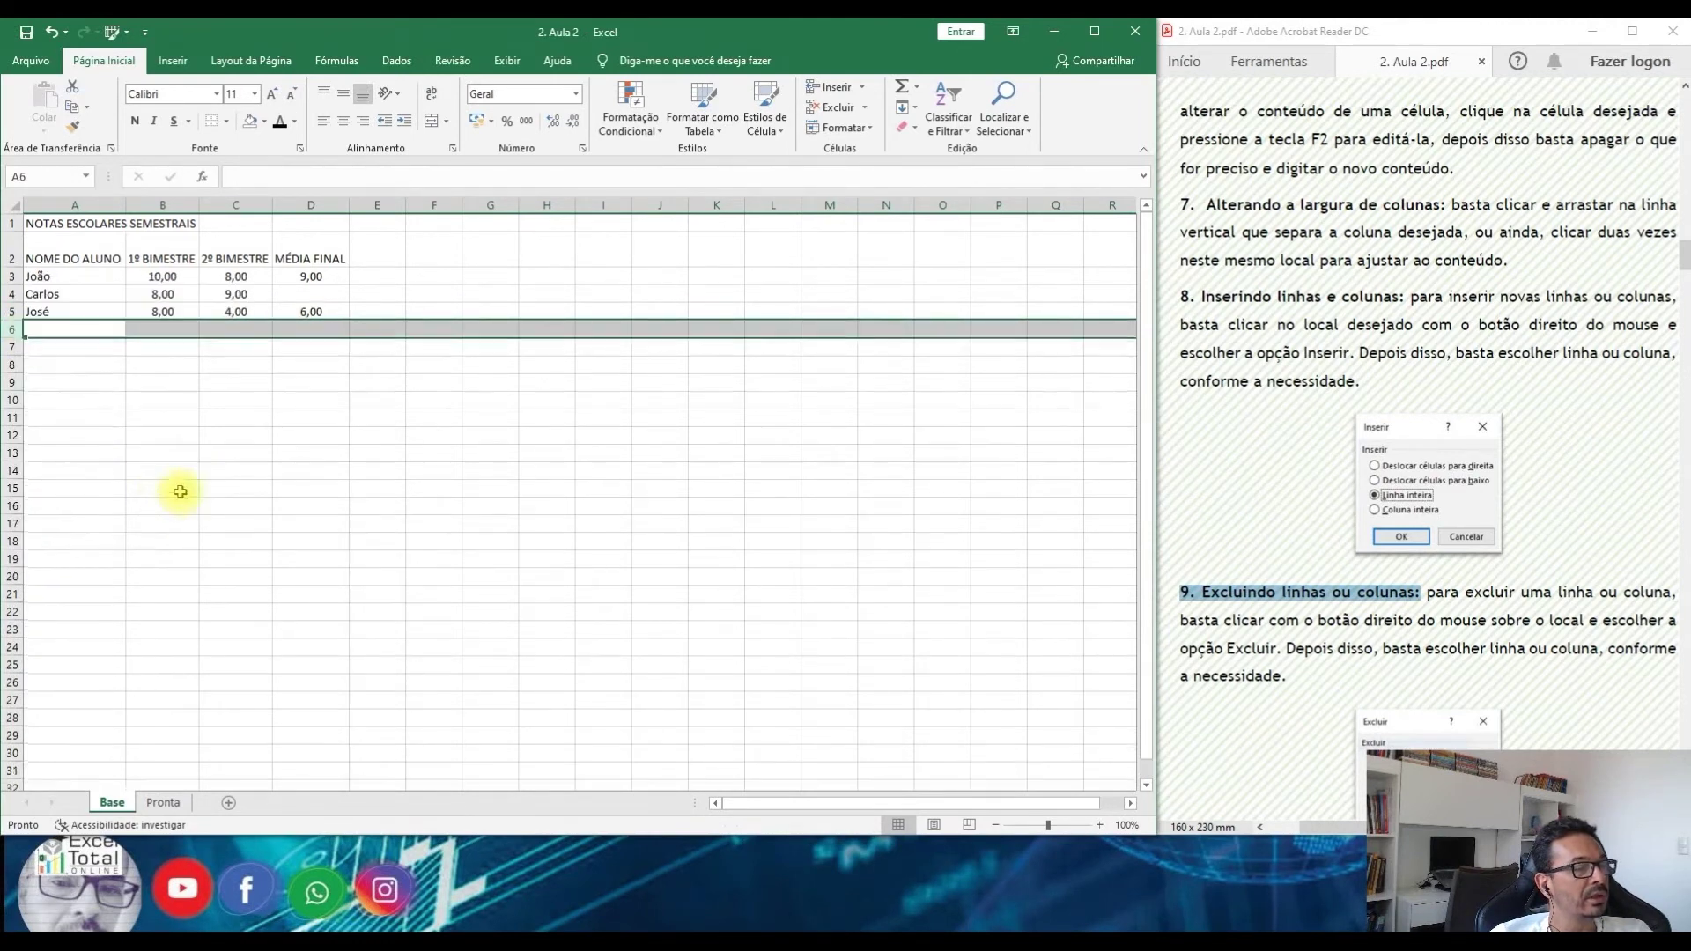
left_click(196, 403)
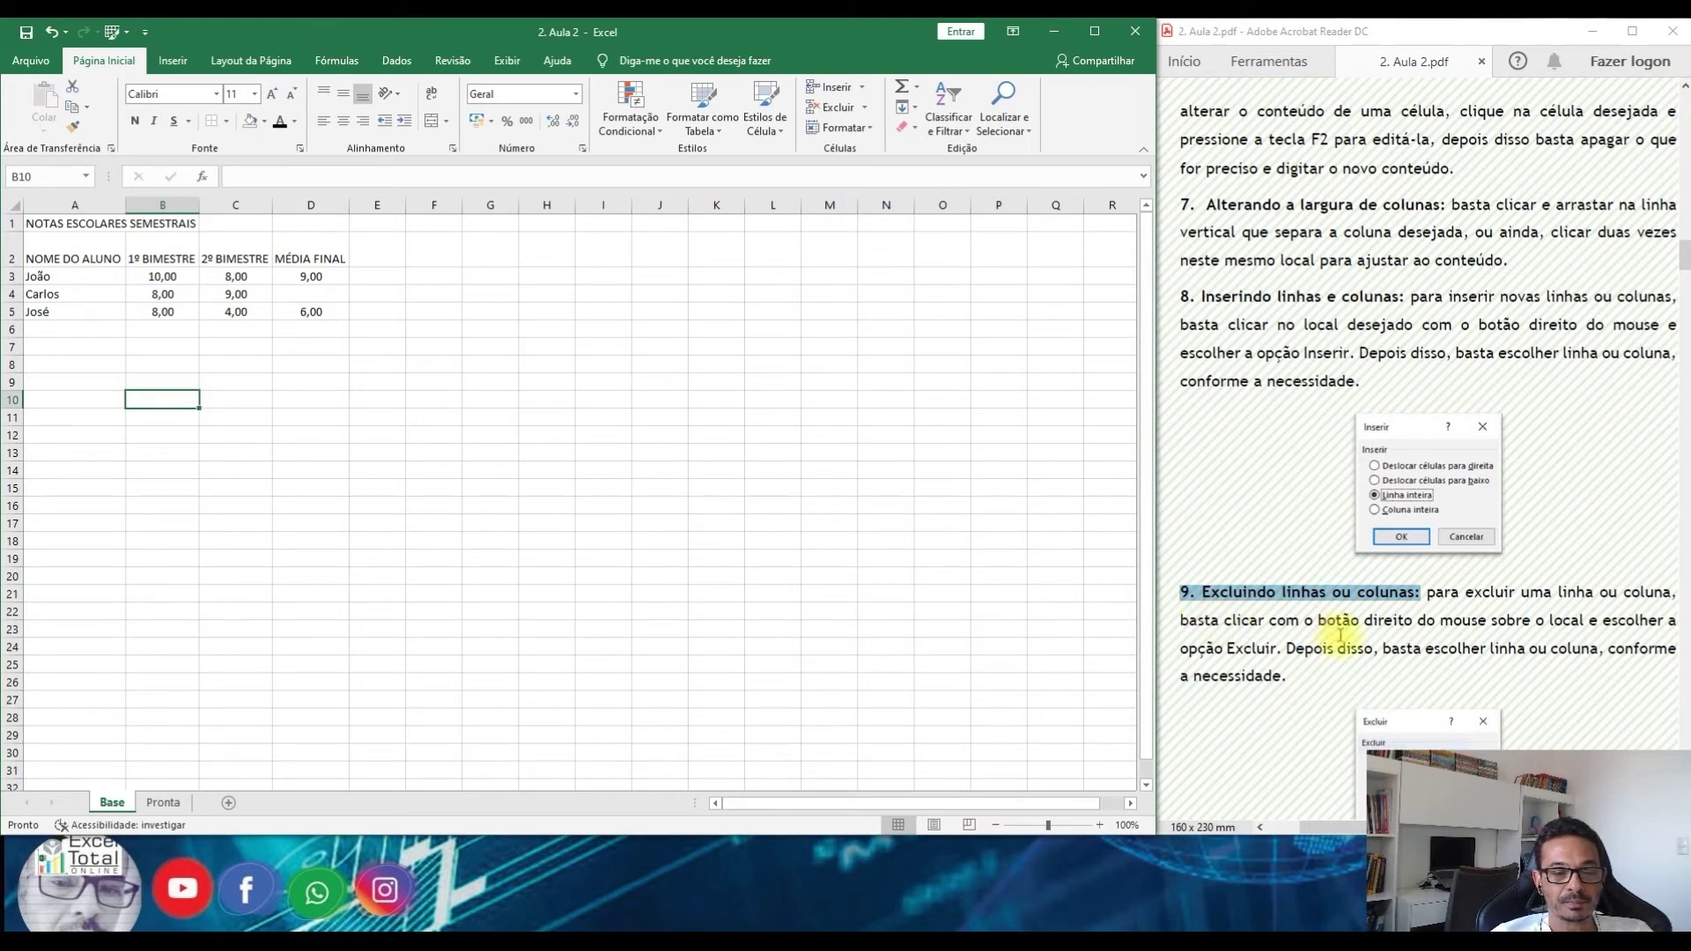
Highlight the PDF heading "10. Localizar e substituir:" and select the second student's name in A4 in Excel
scroll(1343, 638, "down", 8)
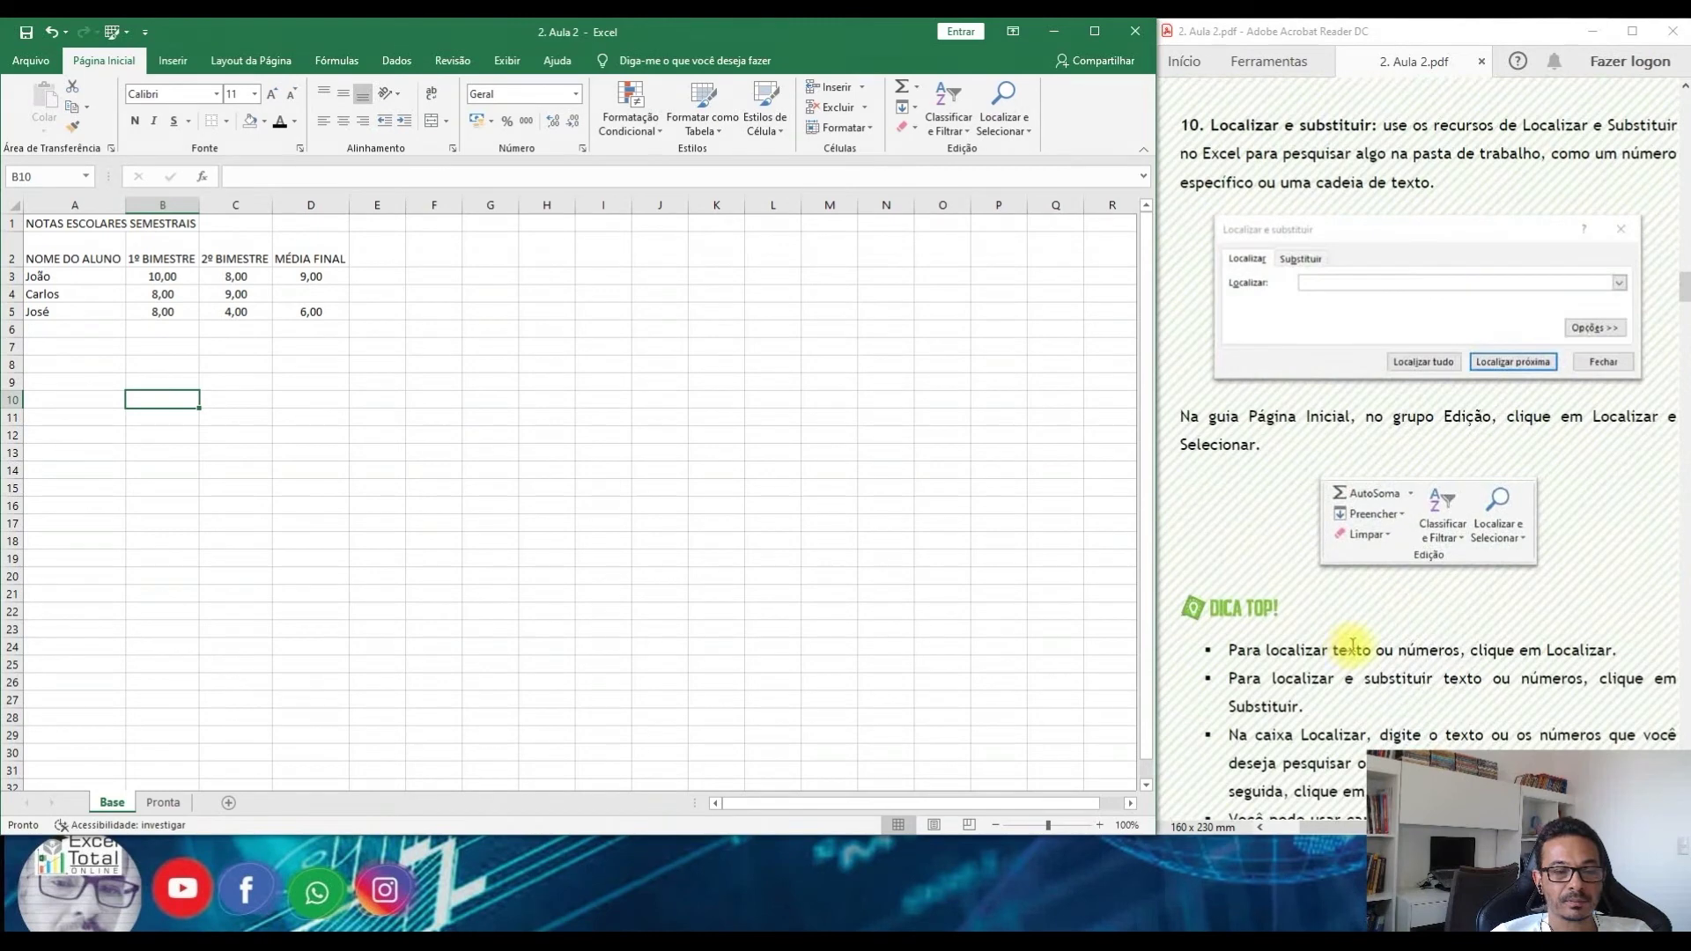
left_click_drag(1183, 130, 1377, 128)
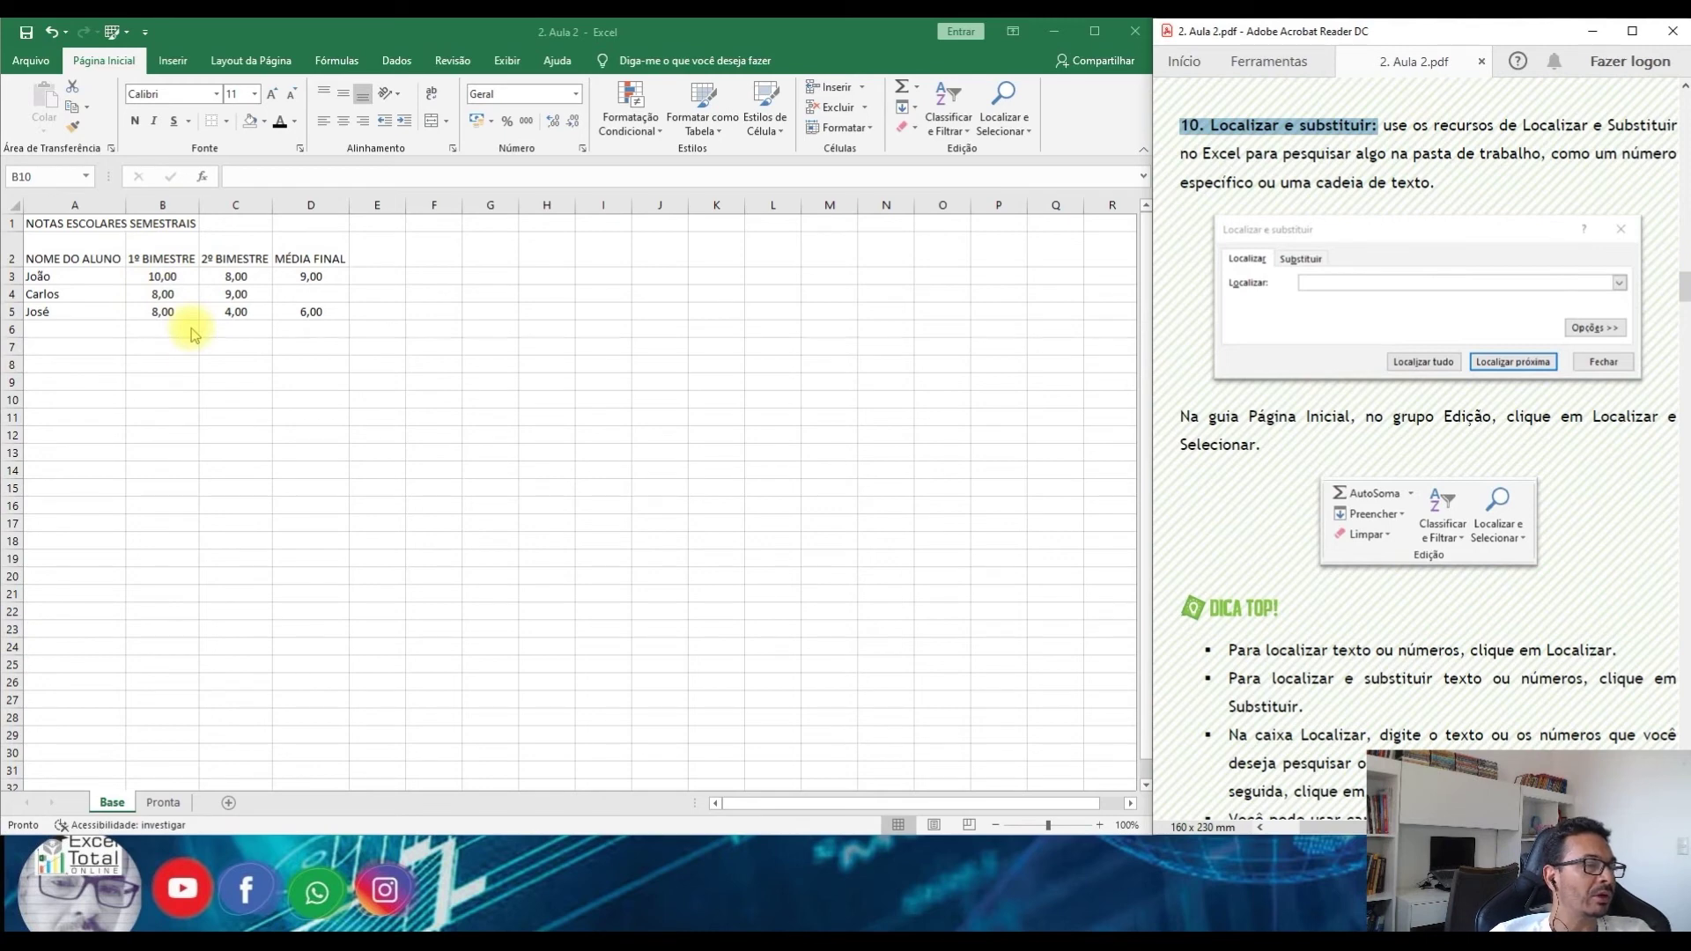
left_click(89, 293)
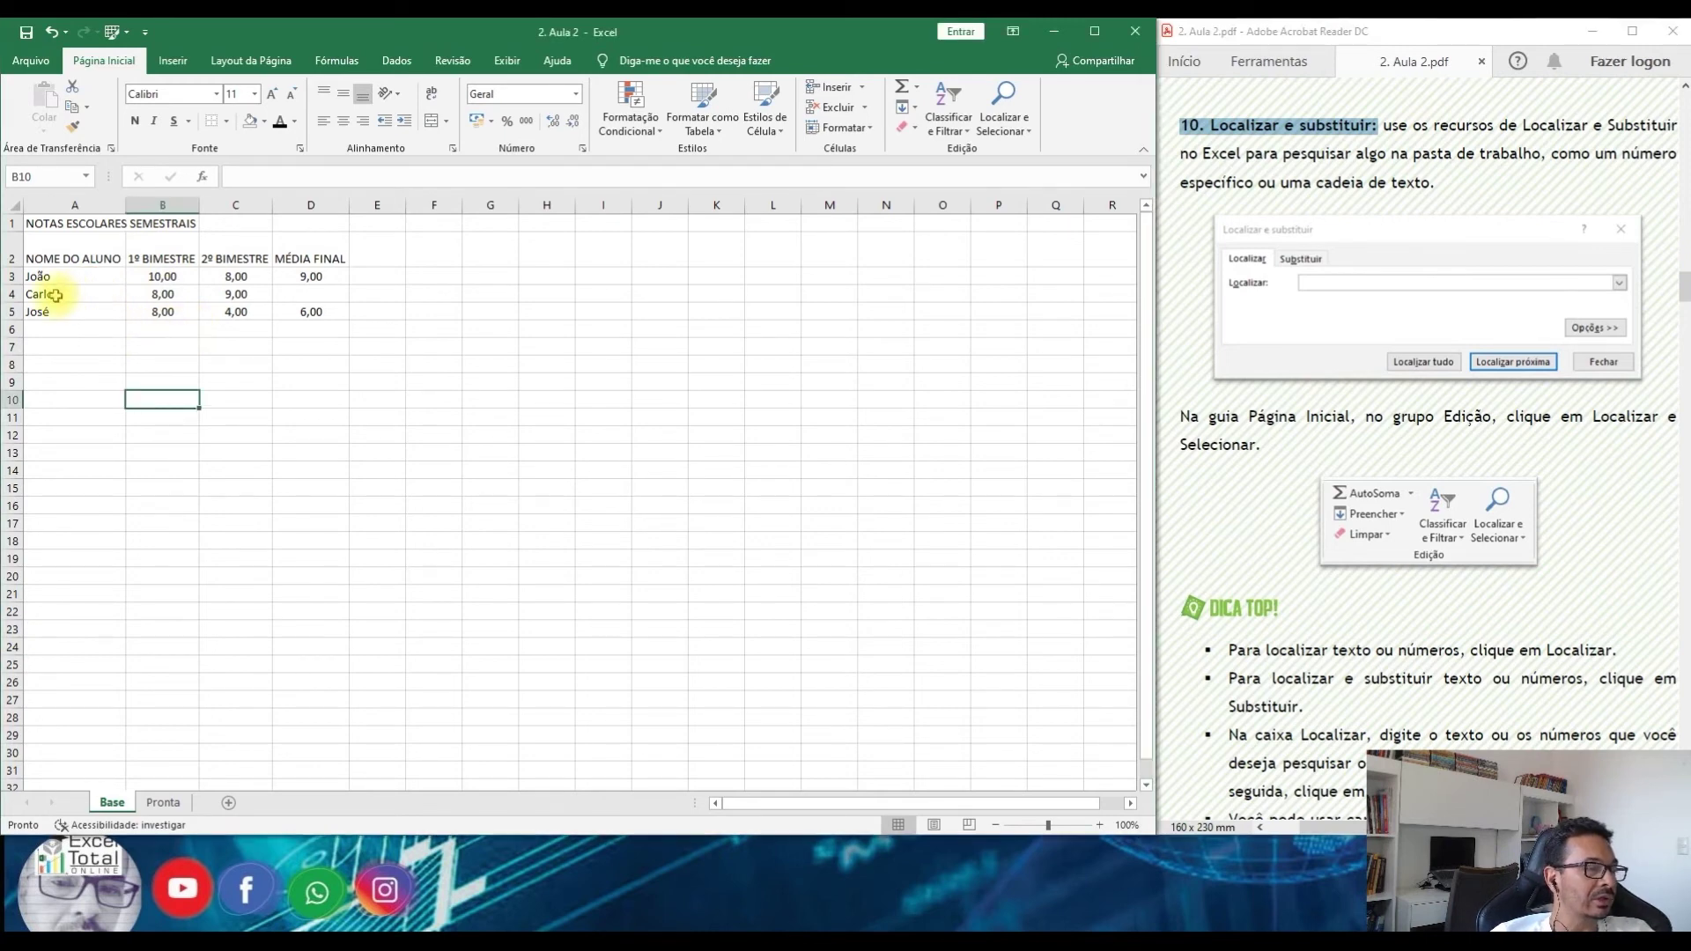
left_click(56, 294)
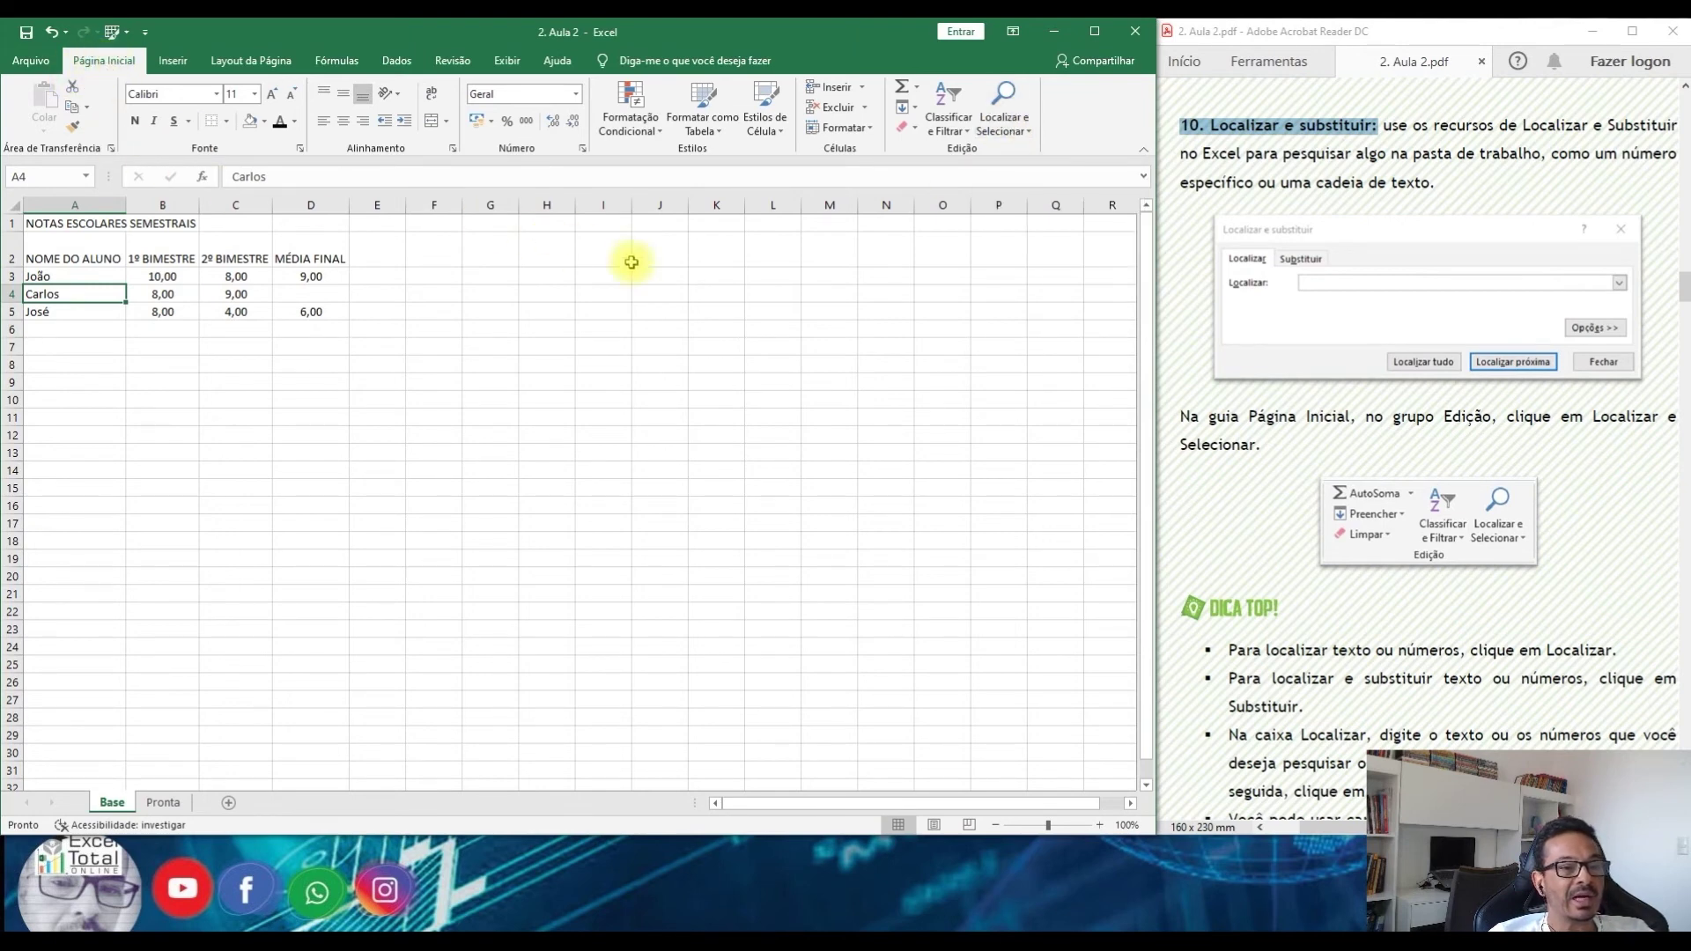
Use Find to locate the last student's first name, stored in A5, with Find Next
left_click(1004, 124)
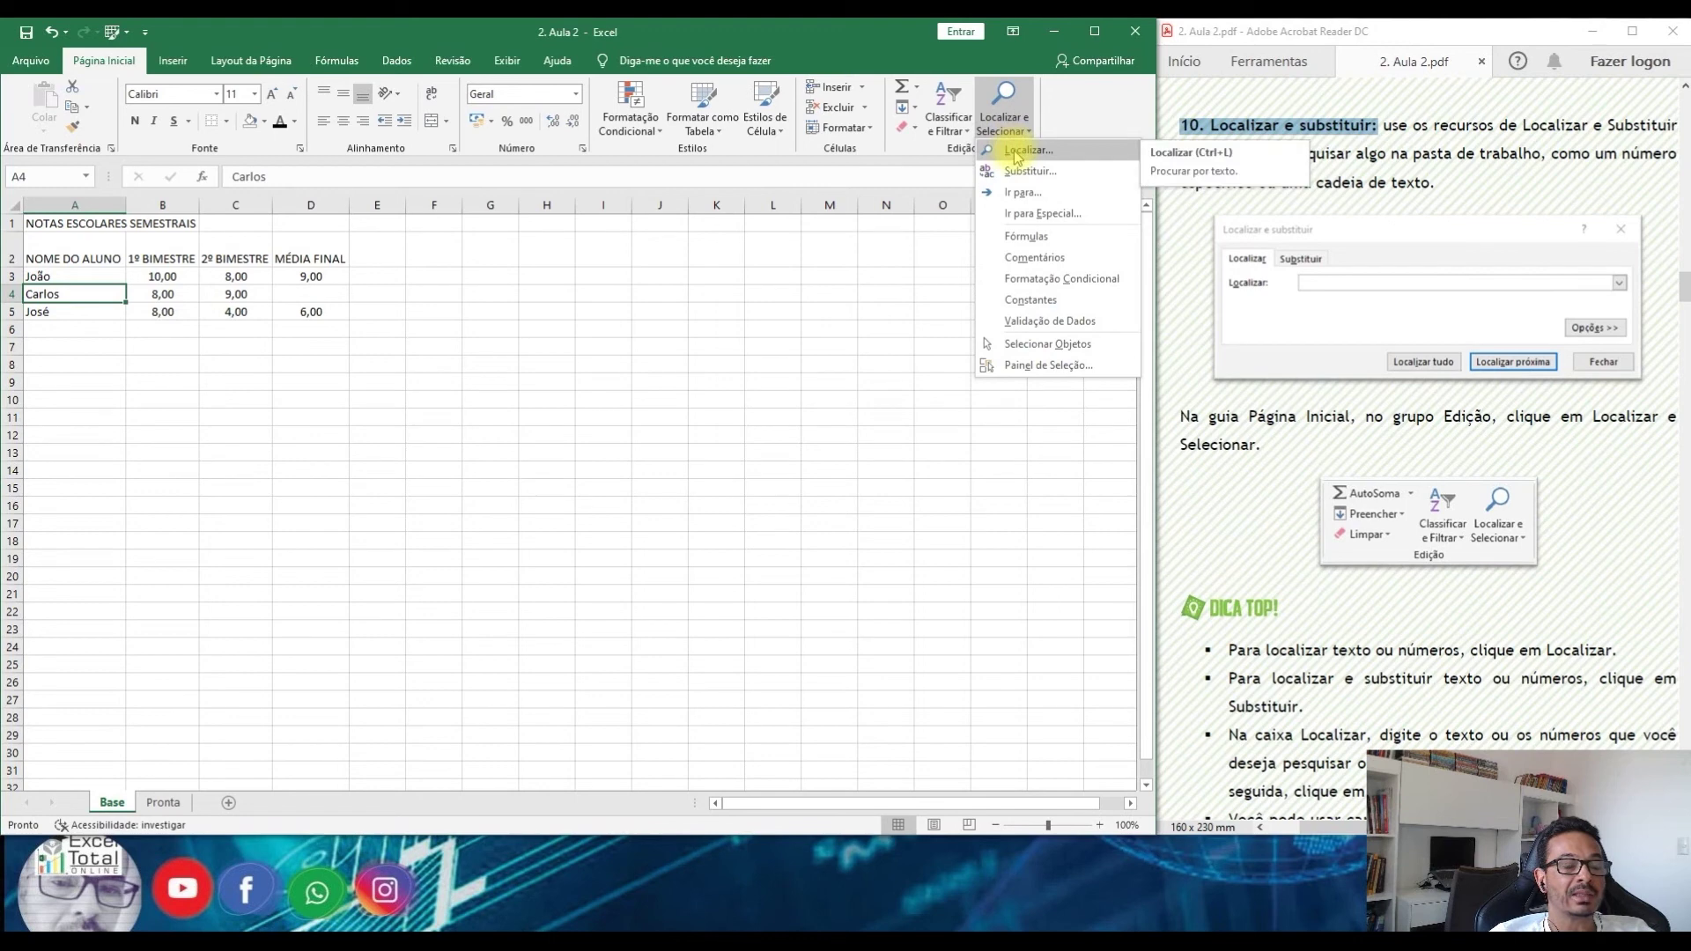
left_click(1021, 151)
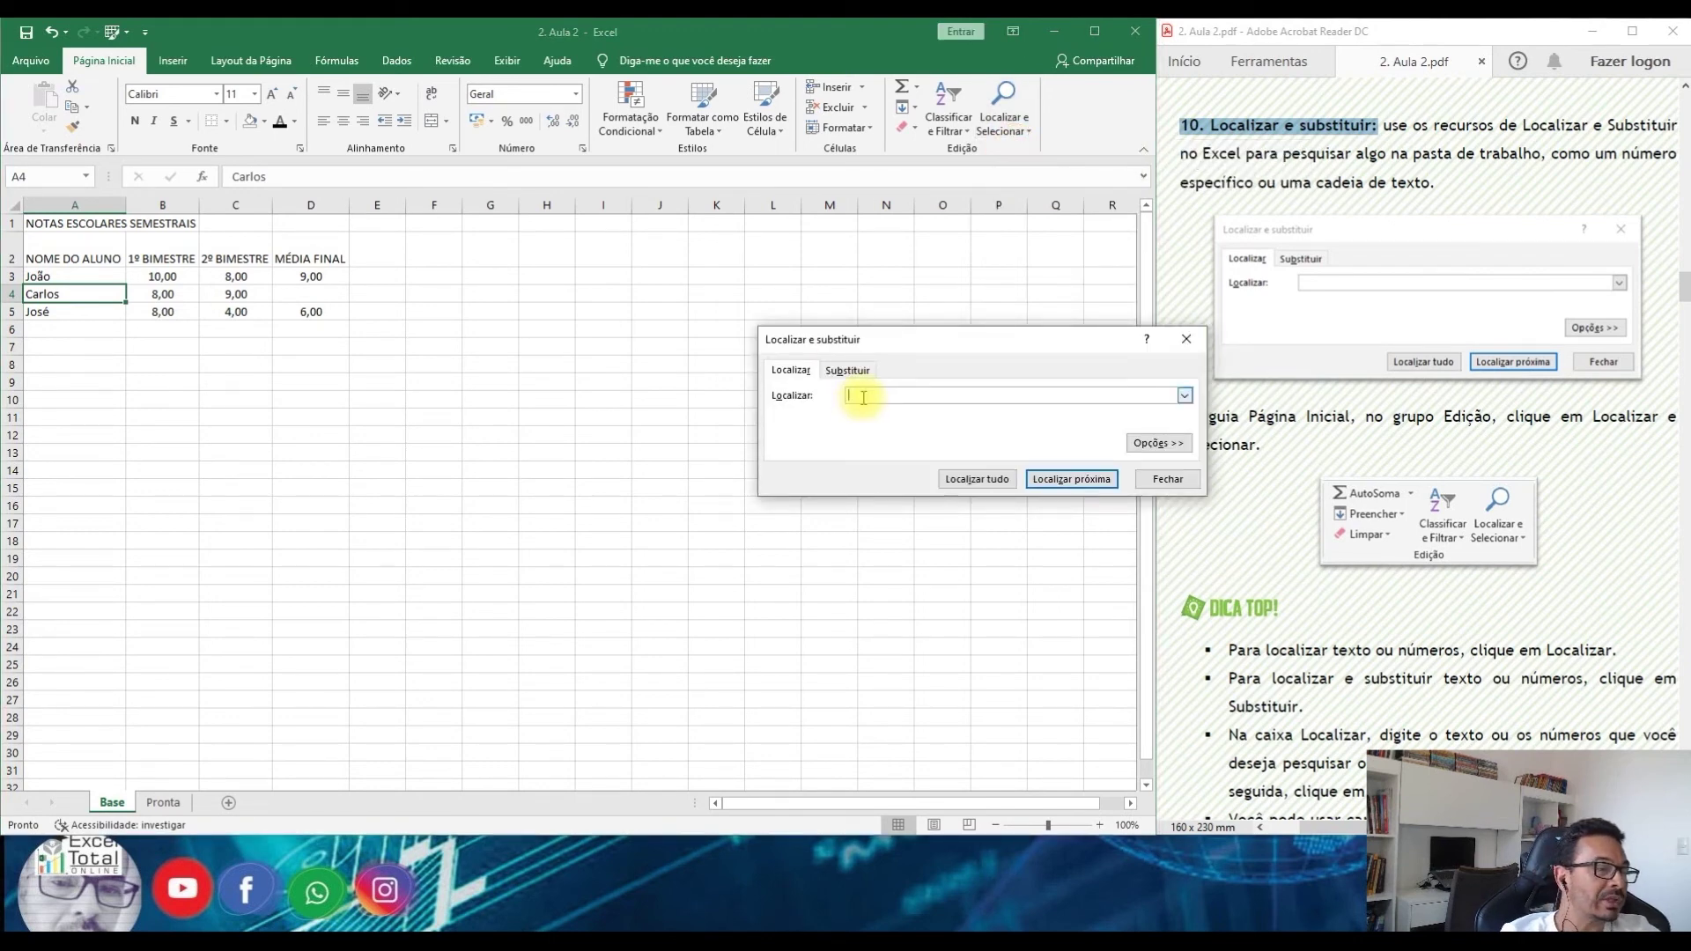
type("Carlos")
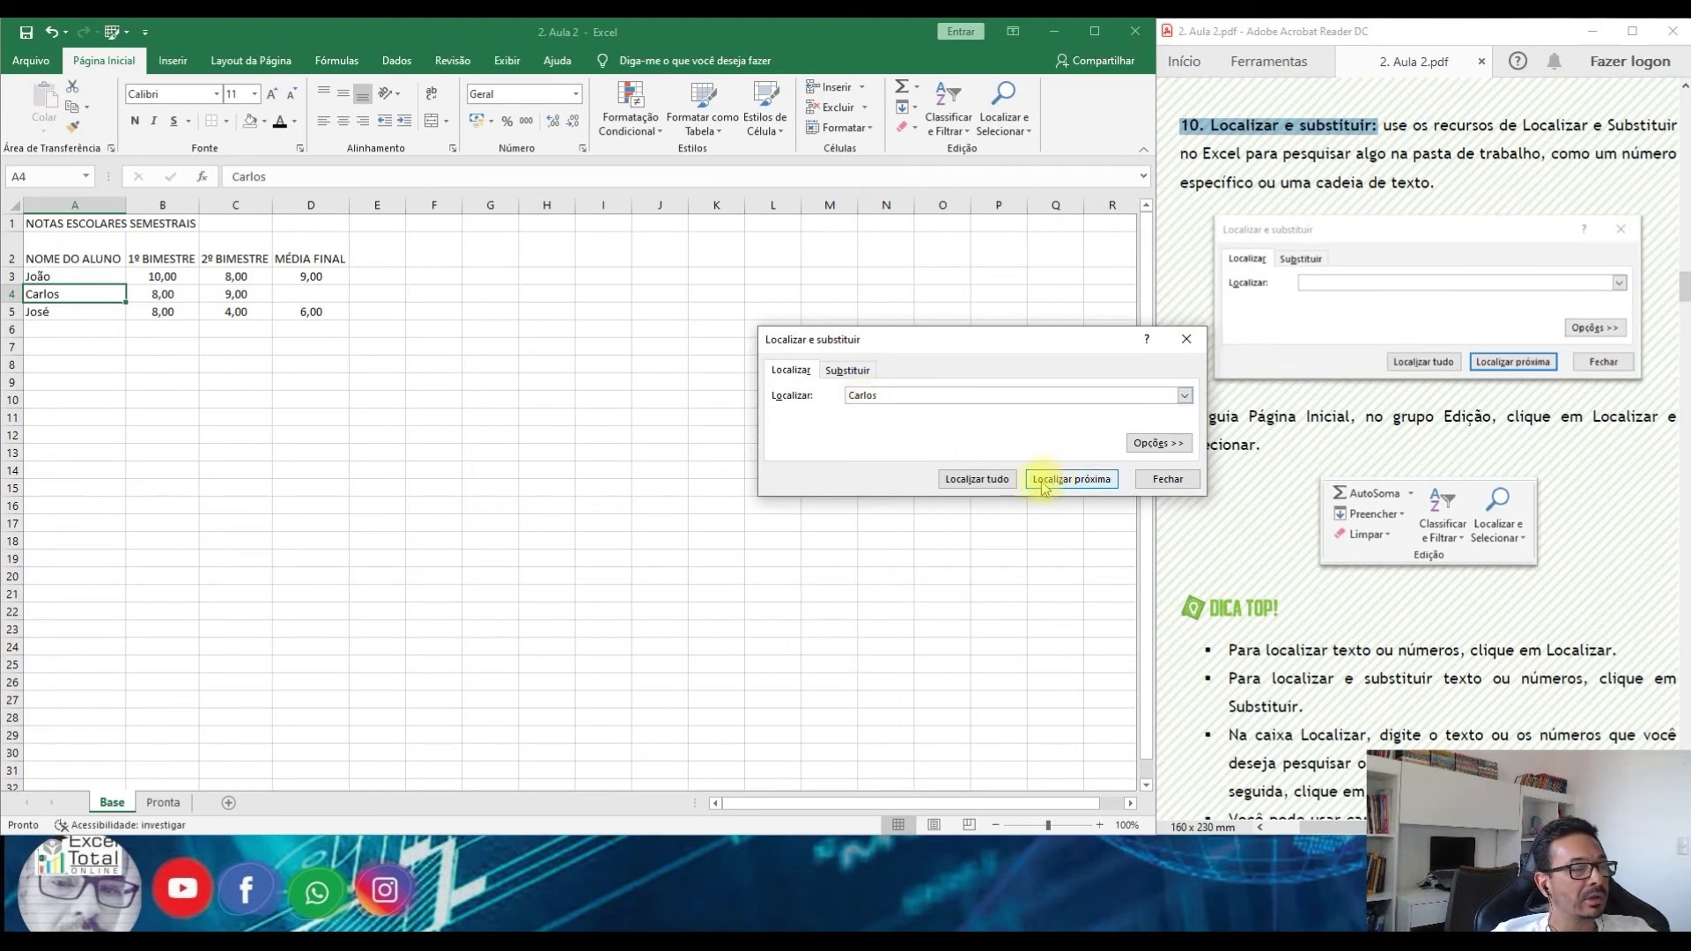
left_click_drag(898, 392, 780, 379)
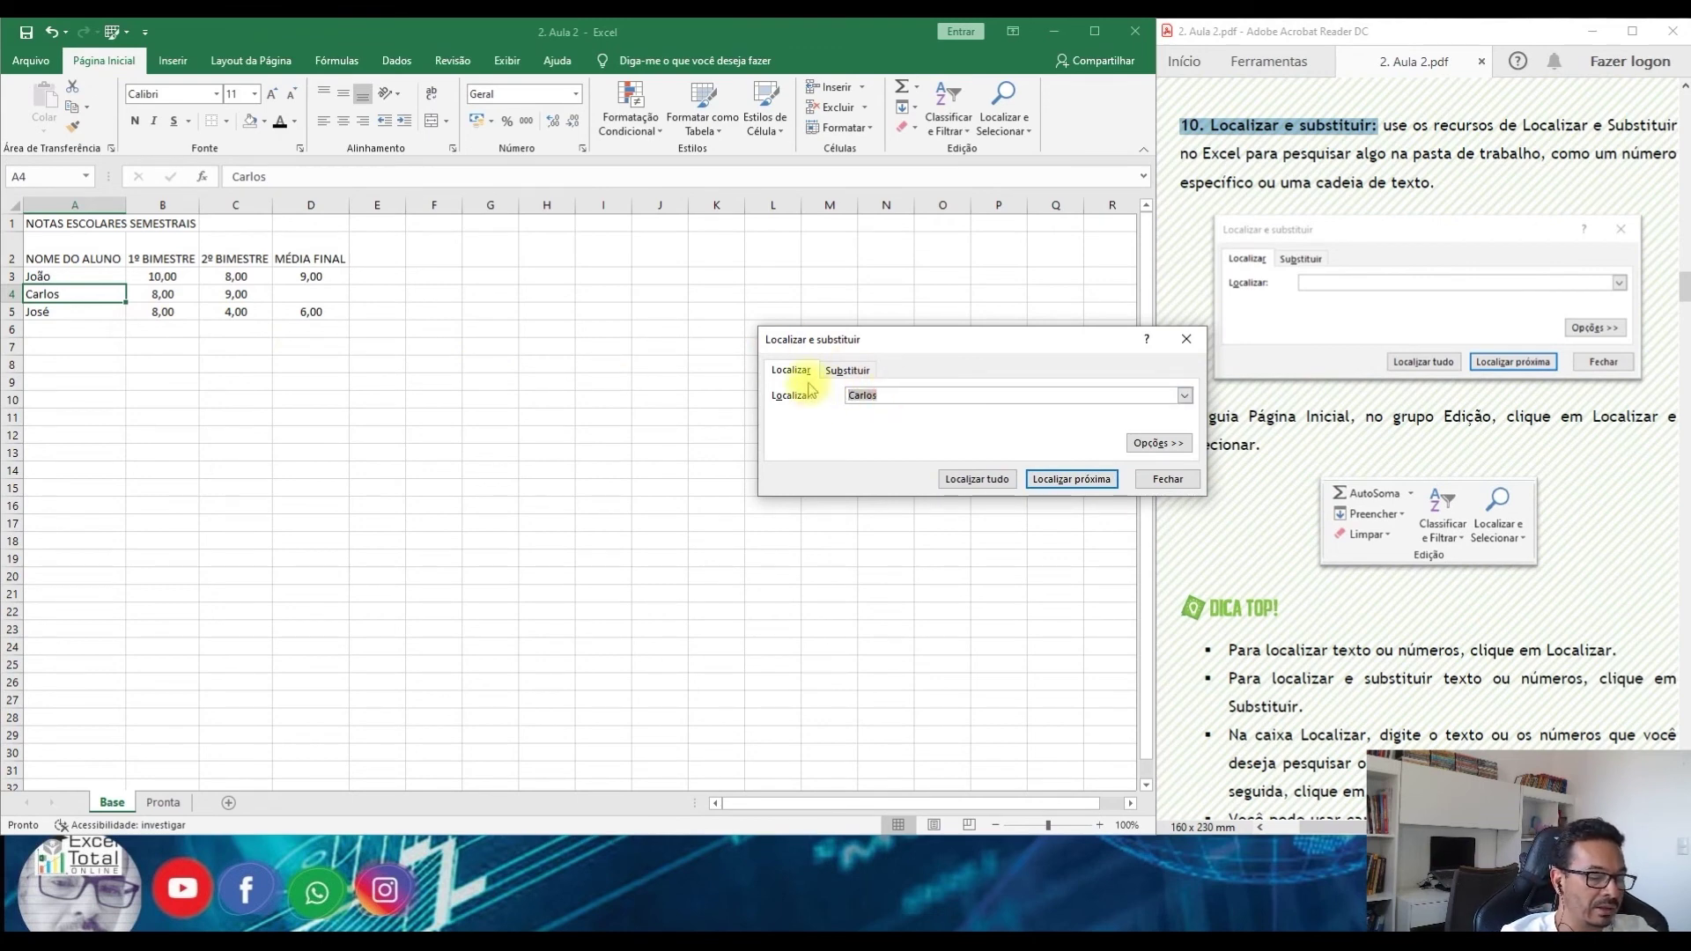
type("José")
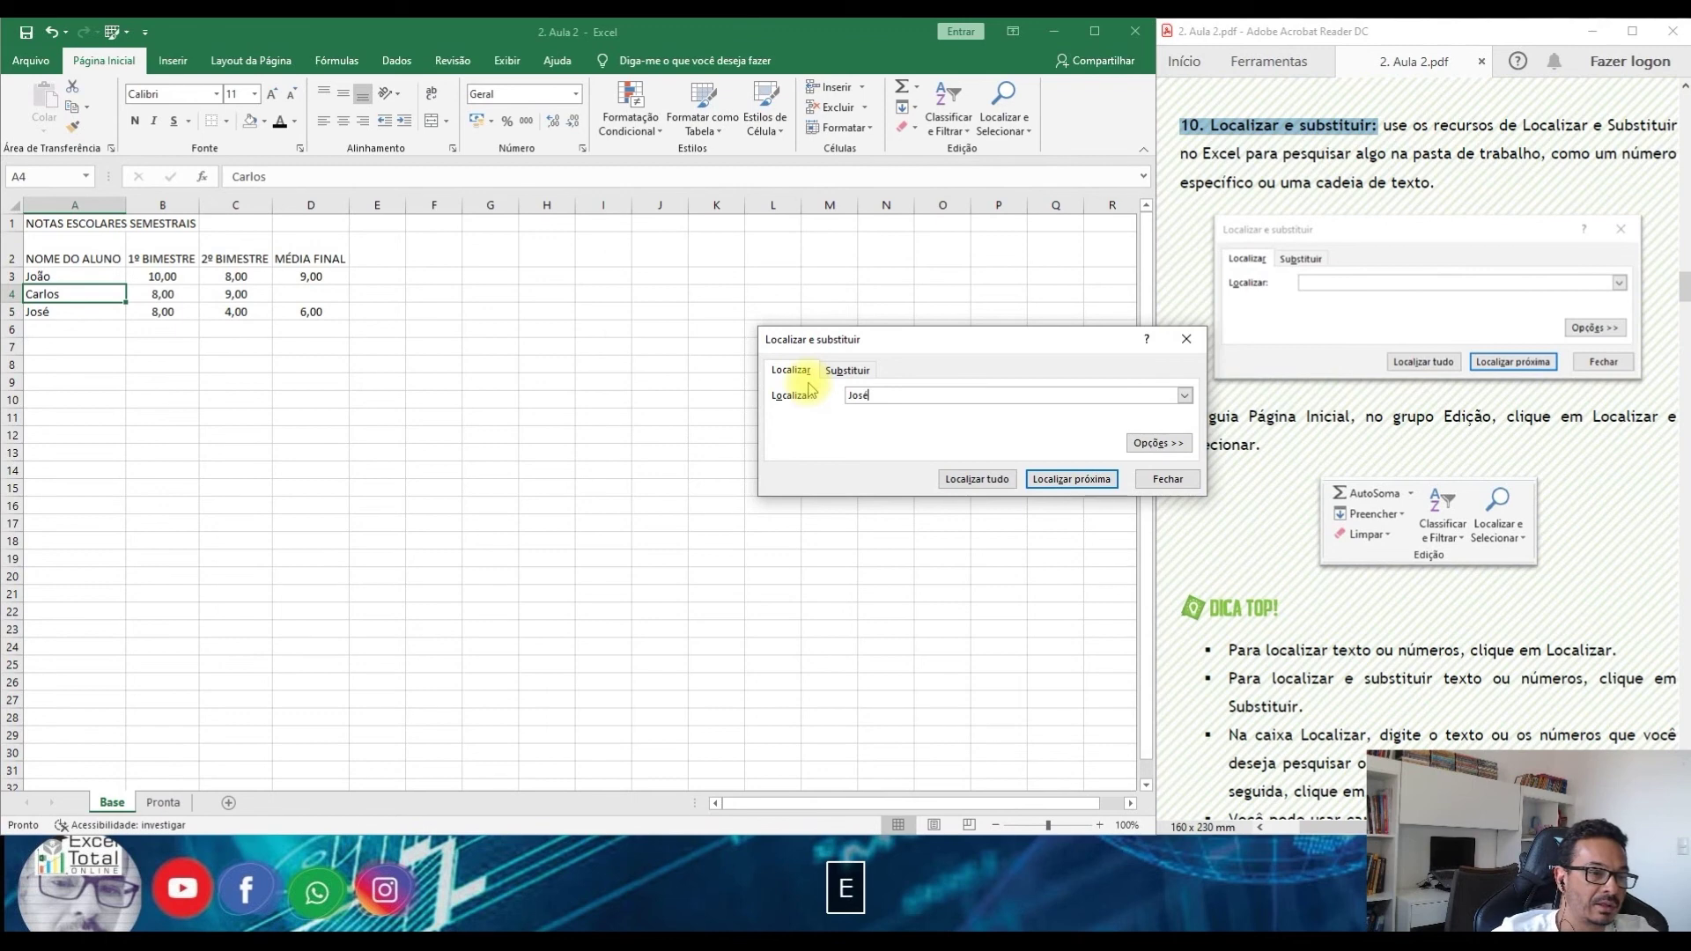
left_click(1081, 486)
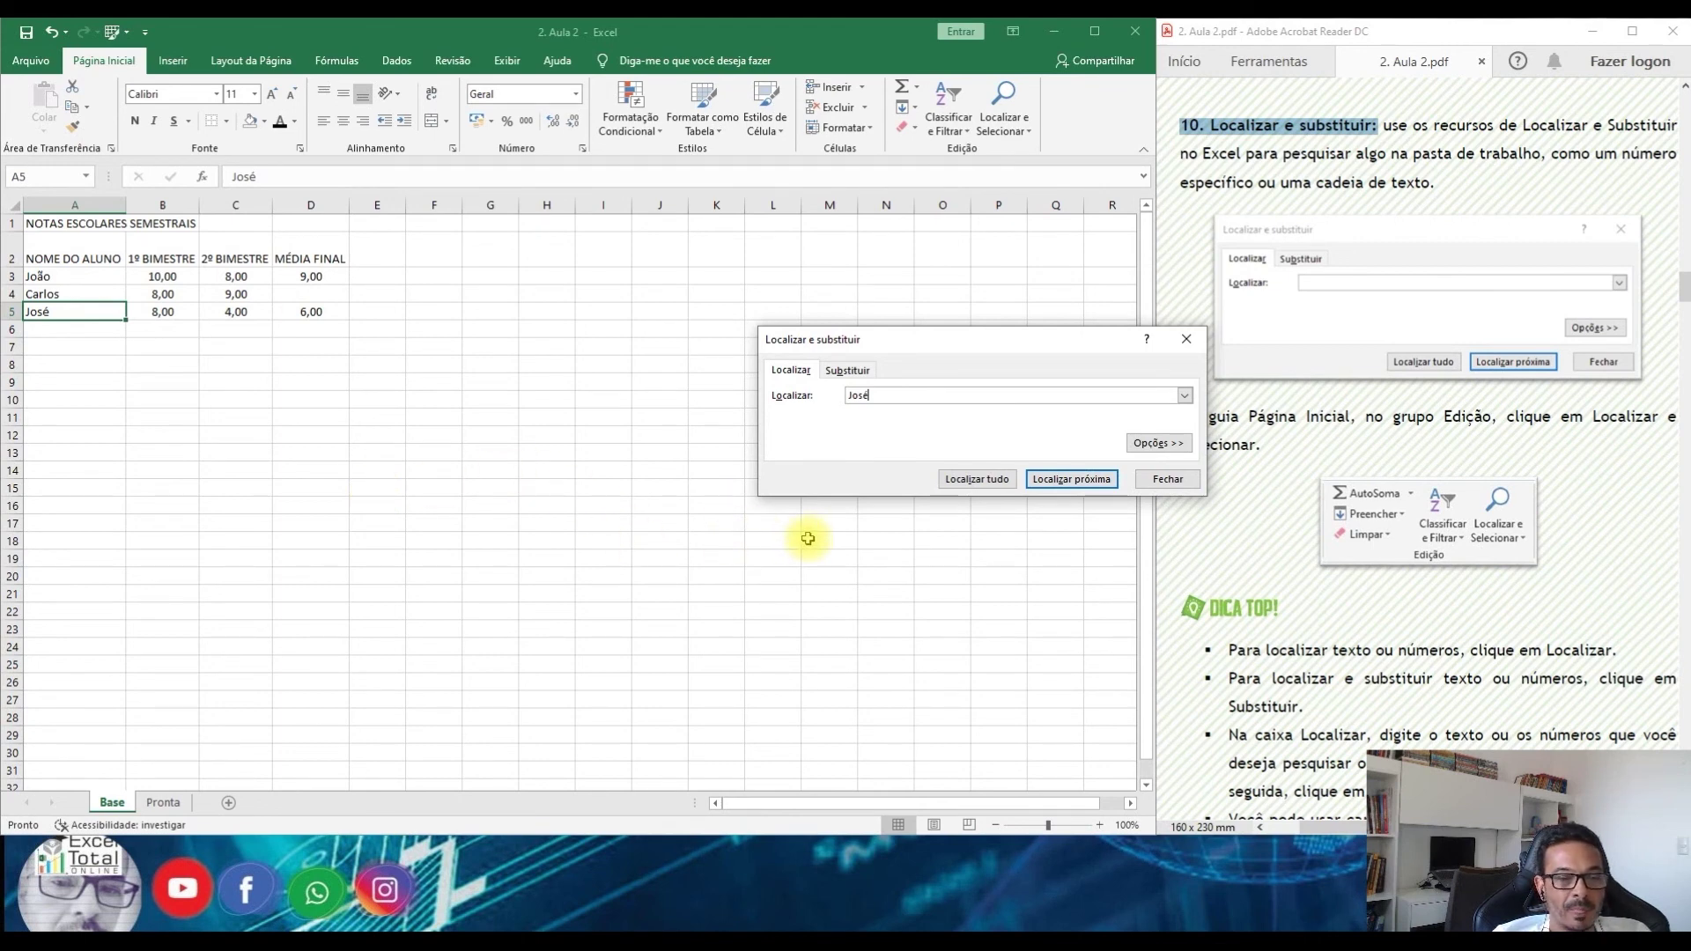
Replace the student's first name in A5 with that of the deleted last student using Replace, and close the dialog
left_click(843, 373)
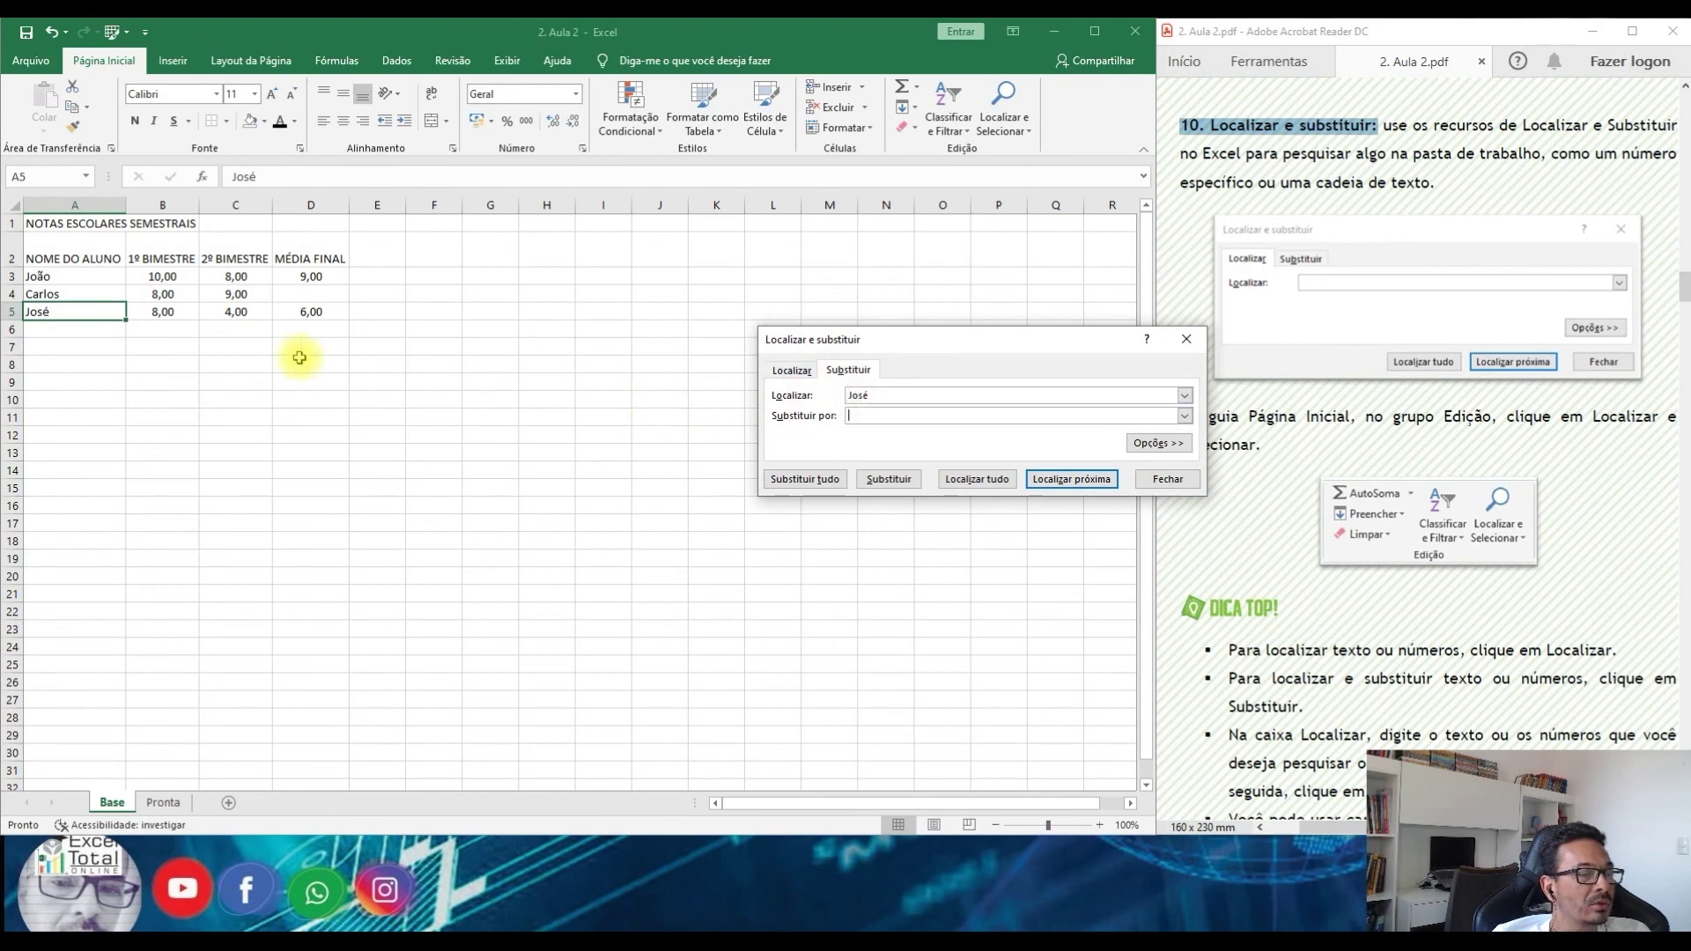
left_click(864, 416)
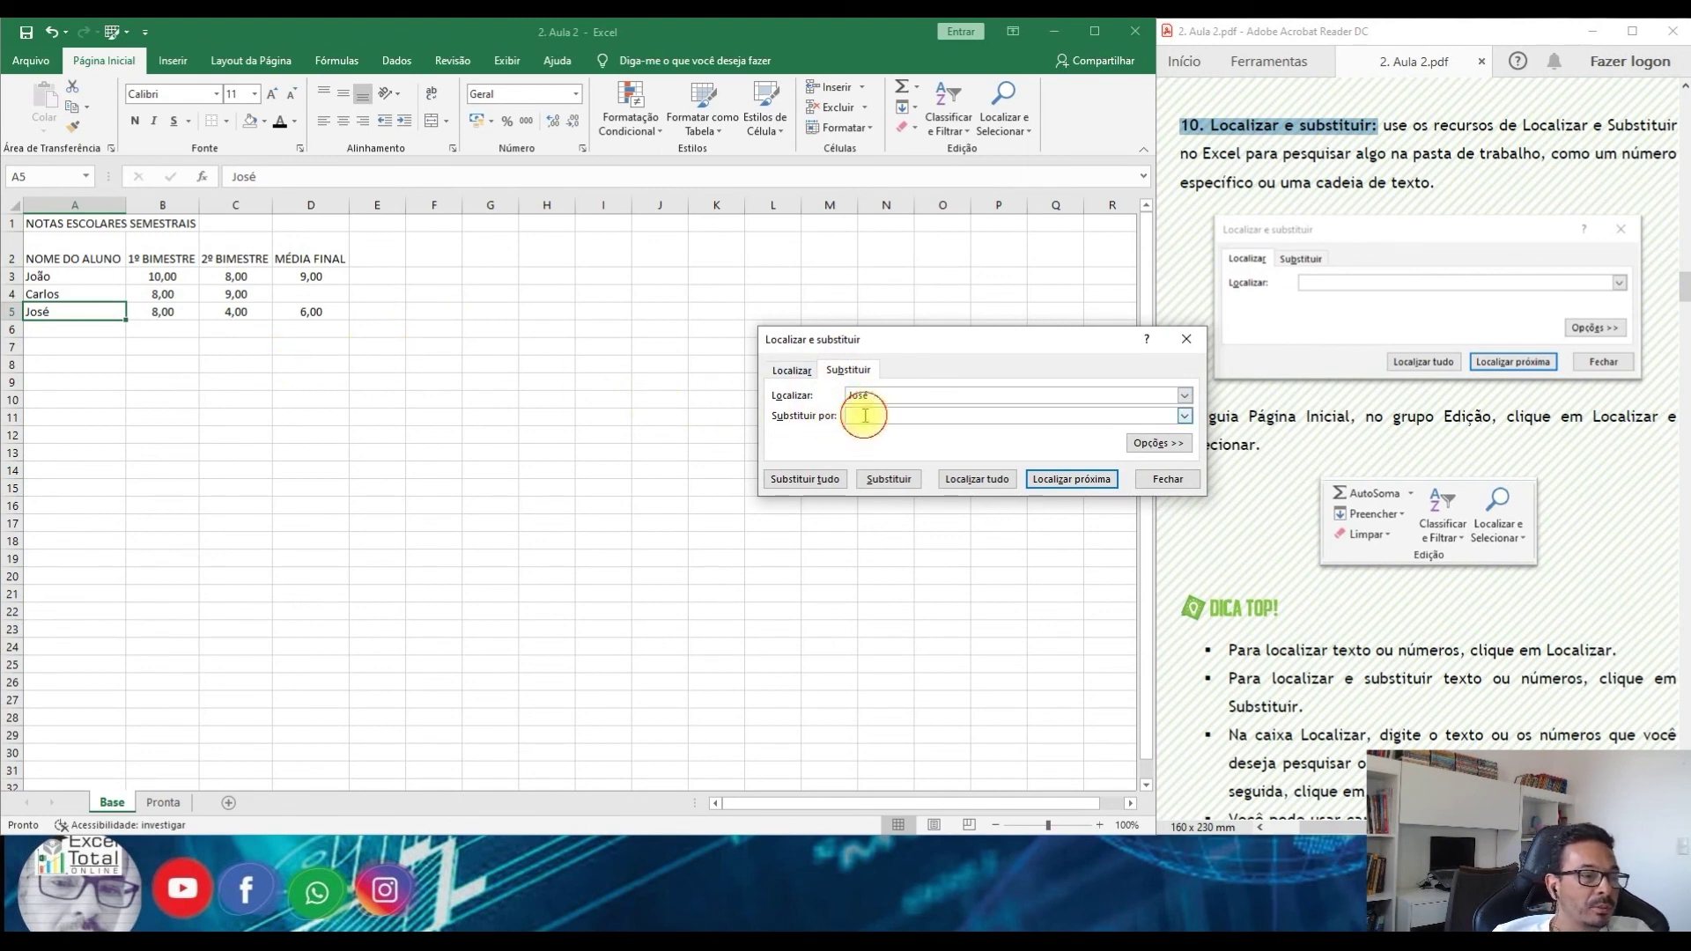
type("F")
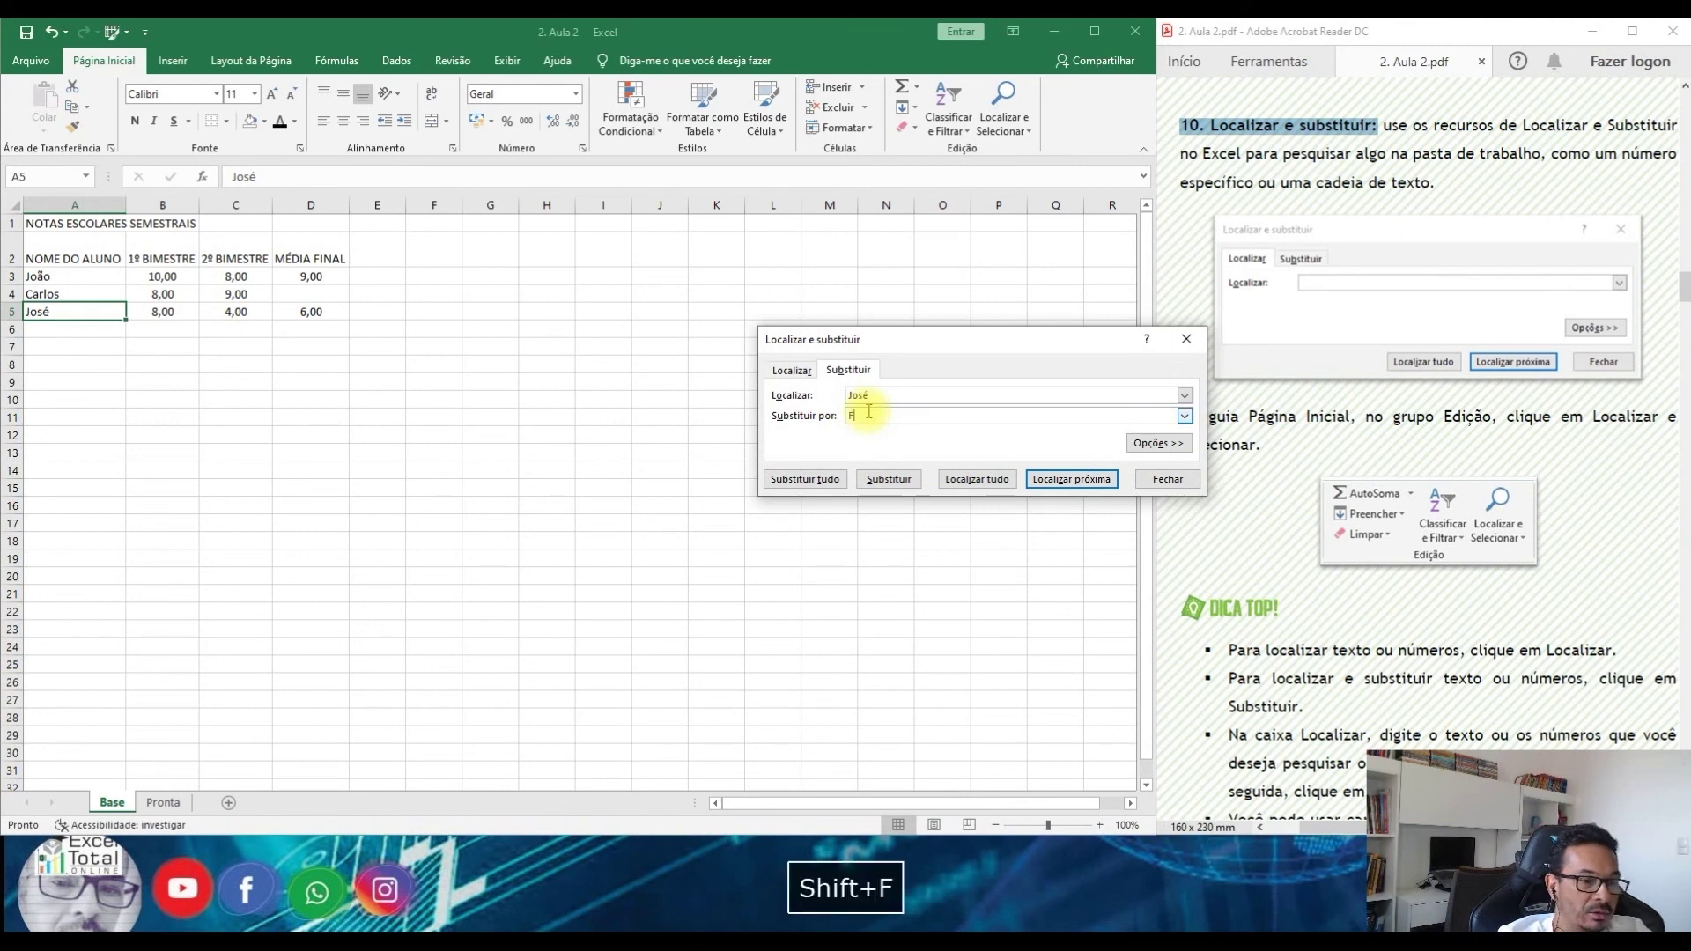
type("ernando")
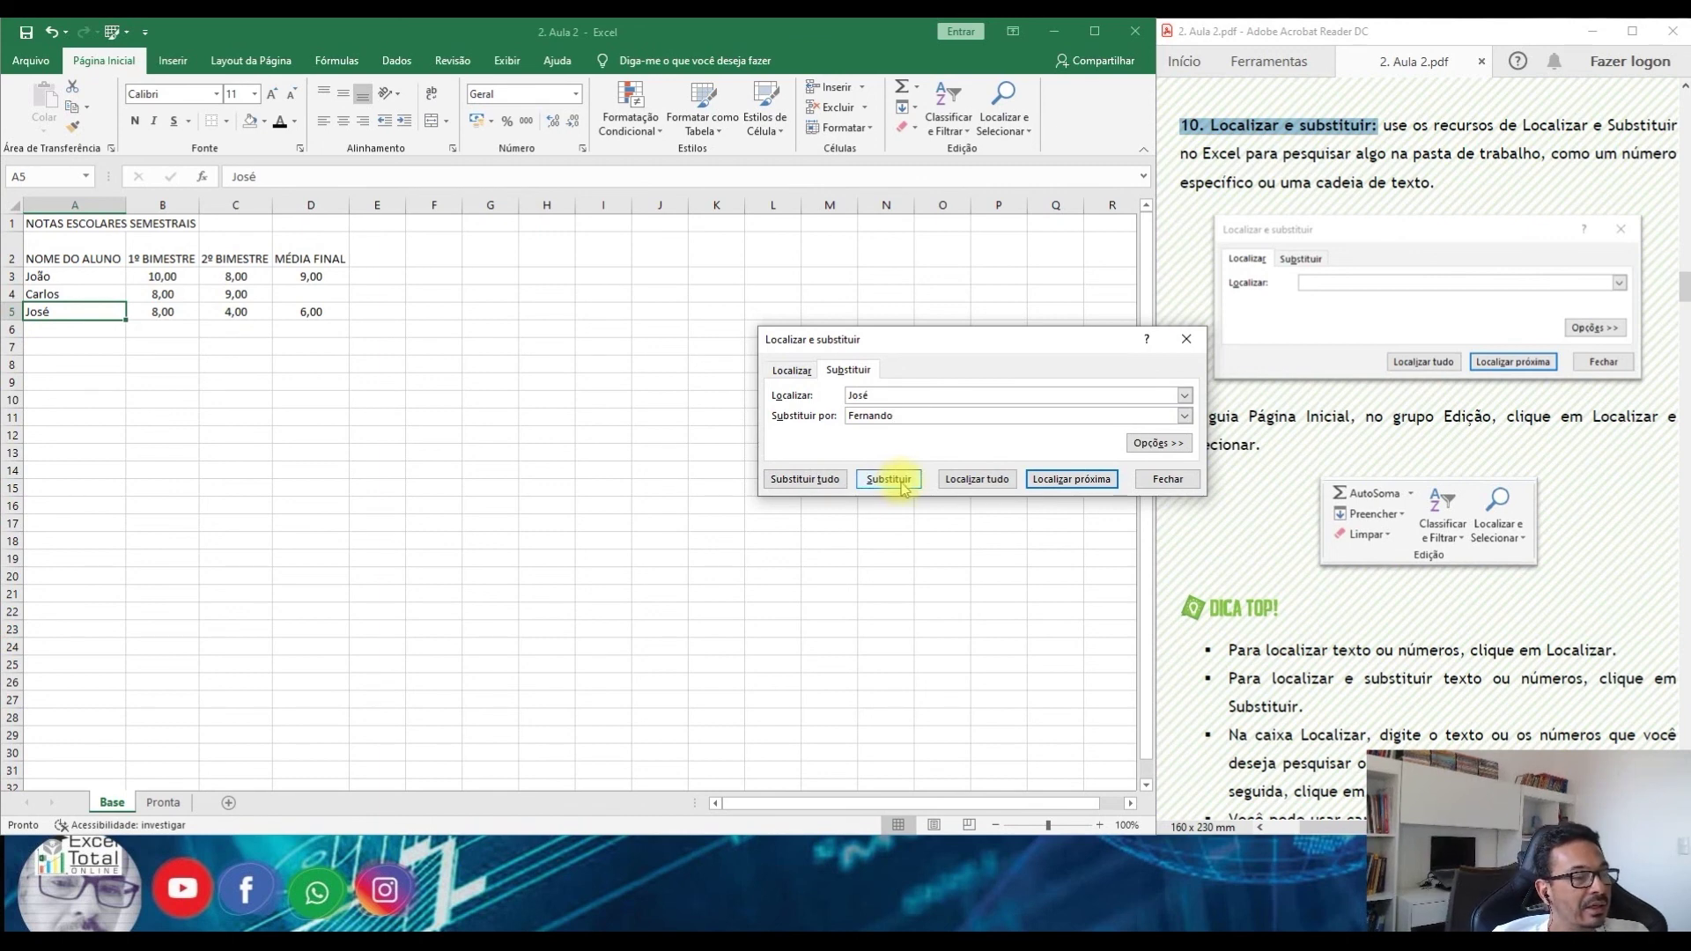
left_click(887, 479)
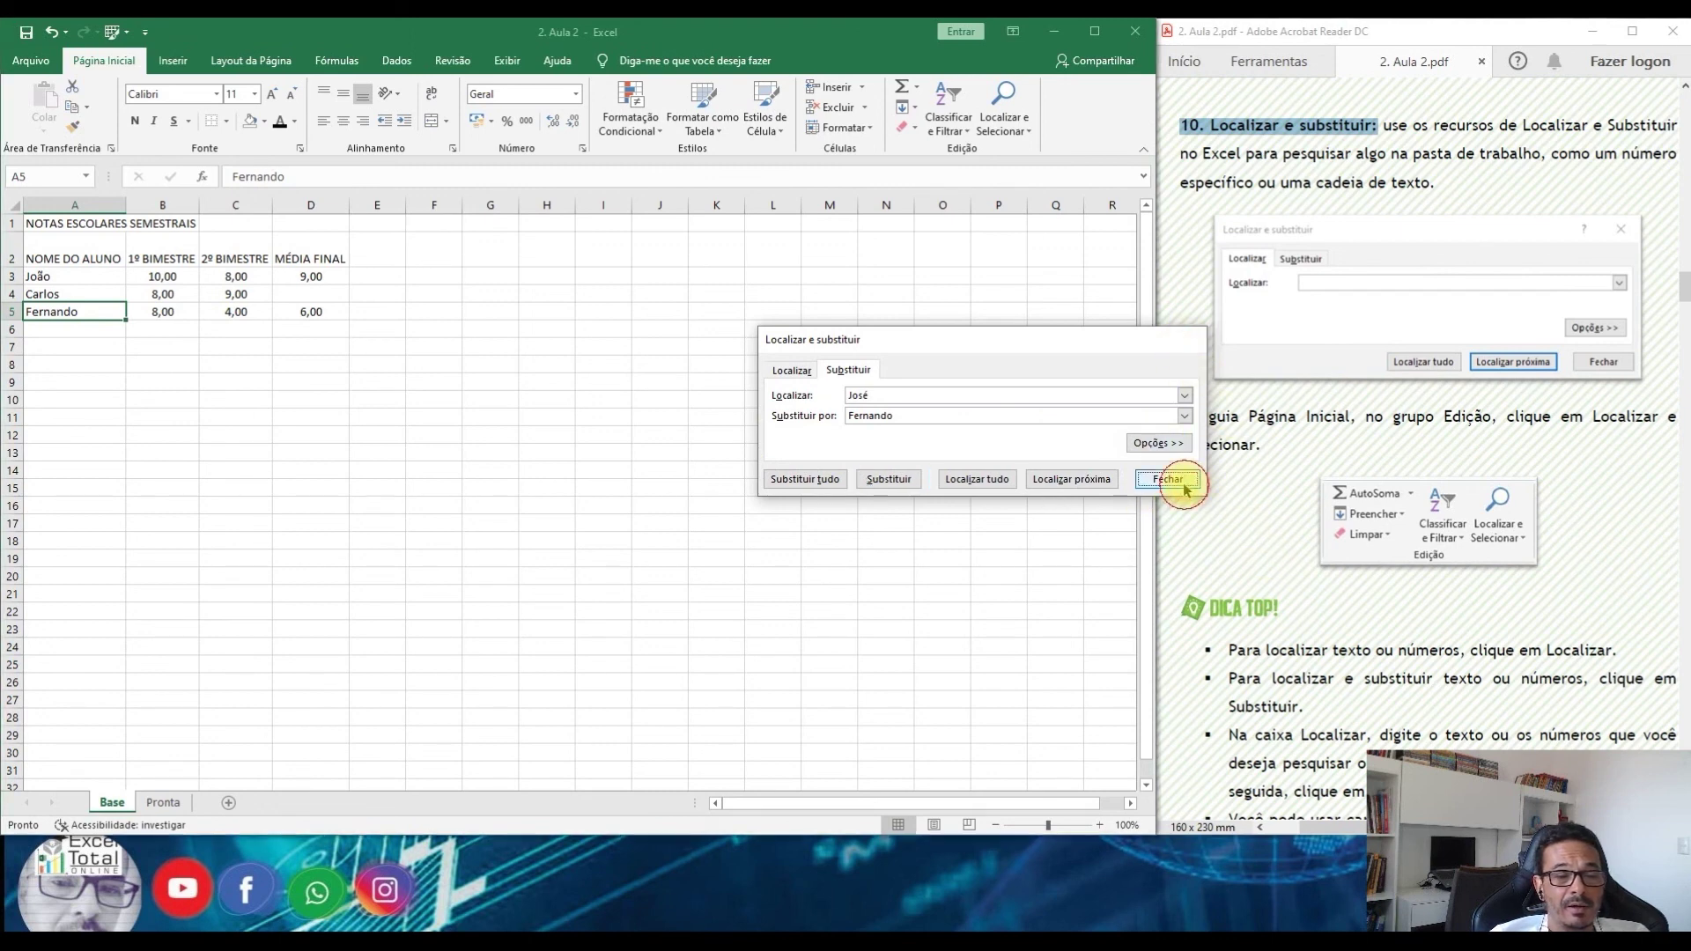
left_click(1185, 486)
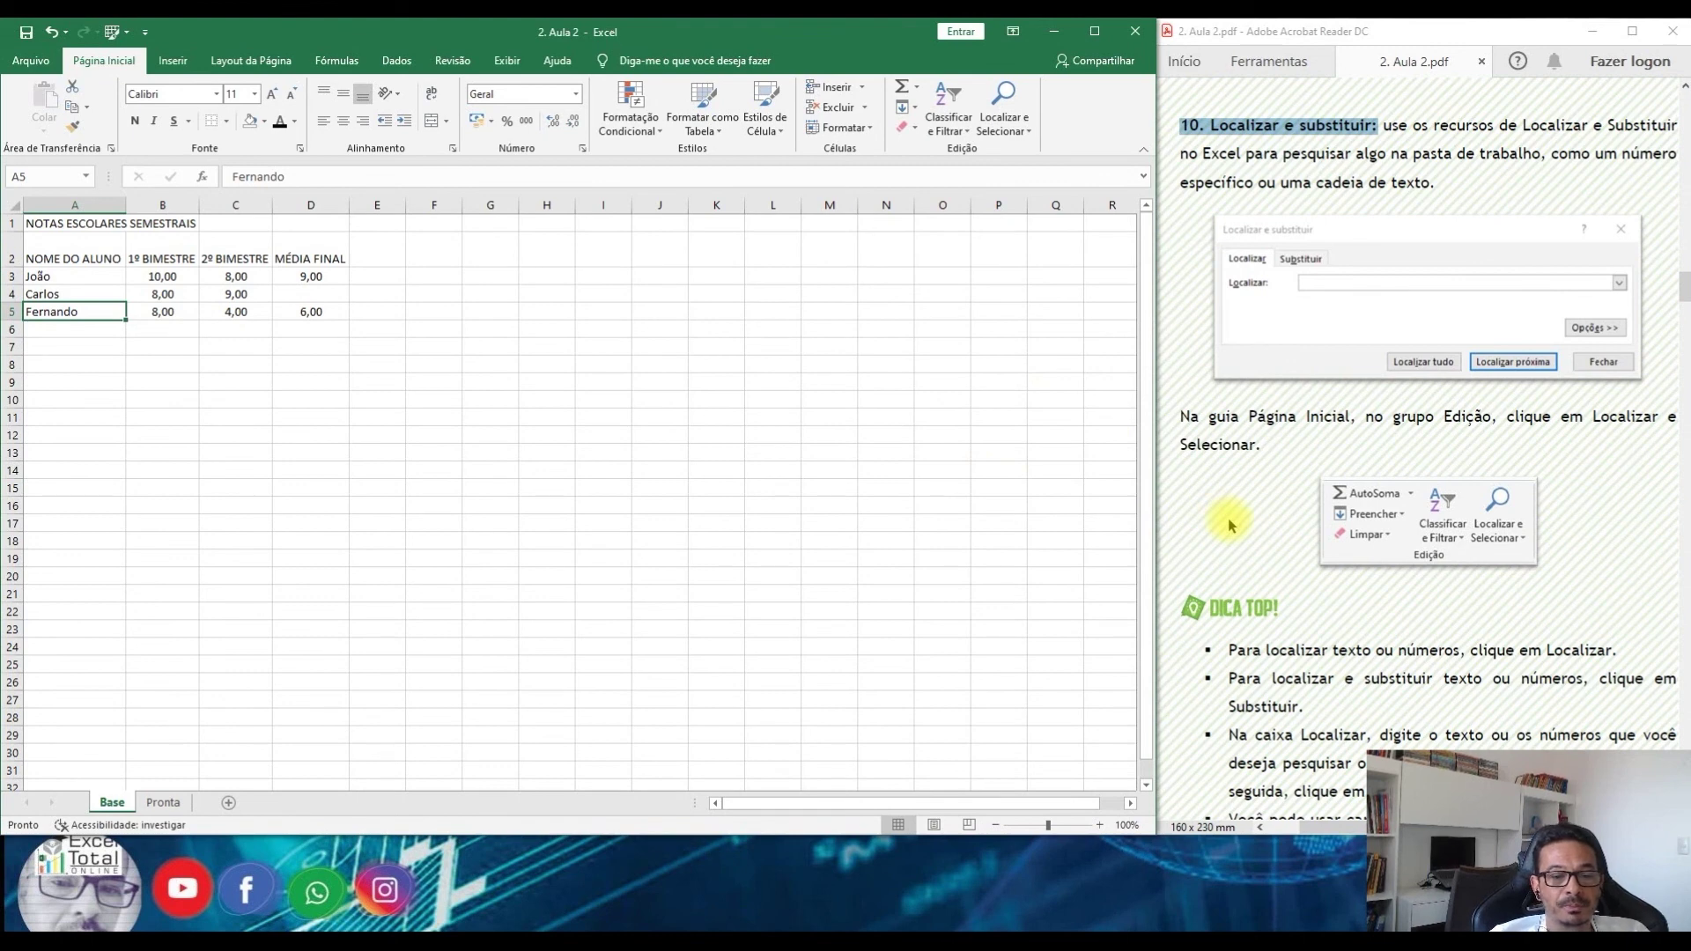
Read on through the find and replace tips in the PDF and highlight the heading "11. Inserir, mover ou excluir quebras de página:"
scroll(1382, 572, "down", 2)
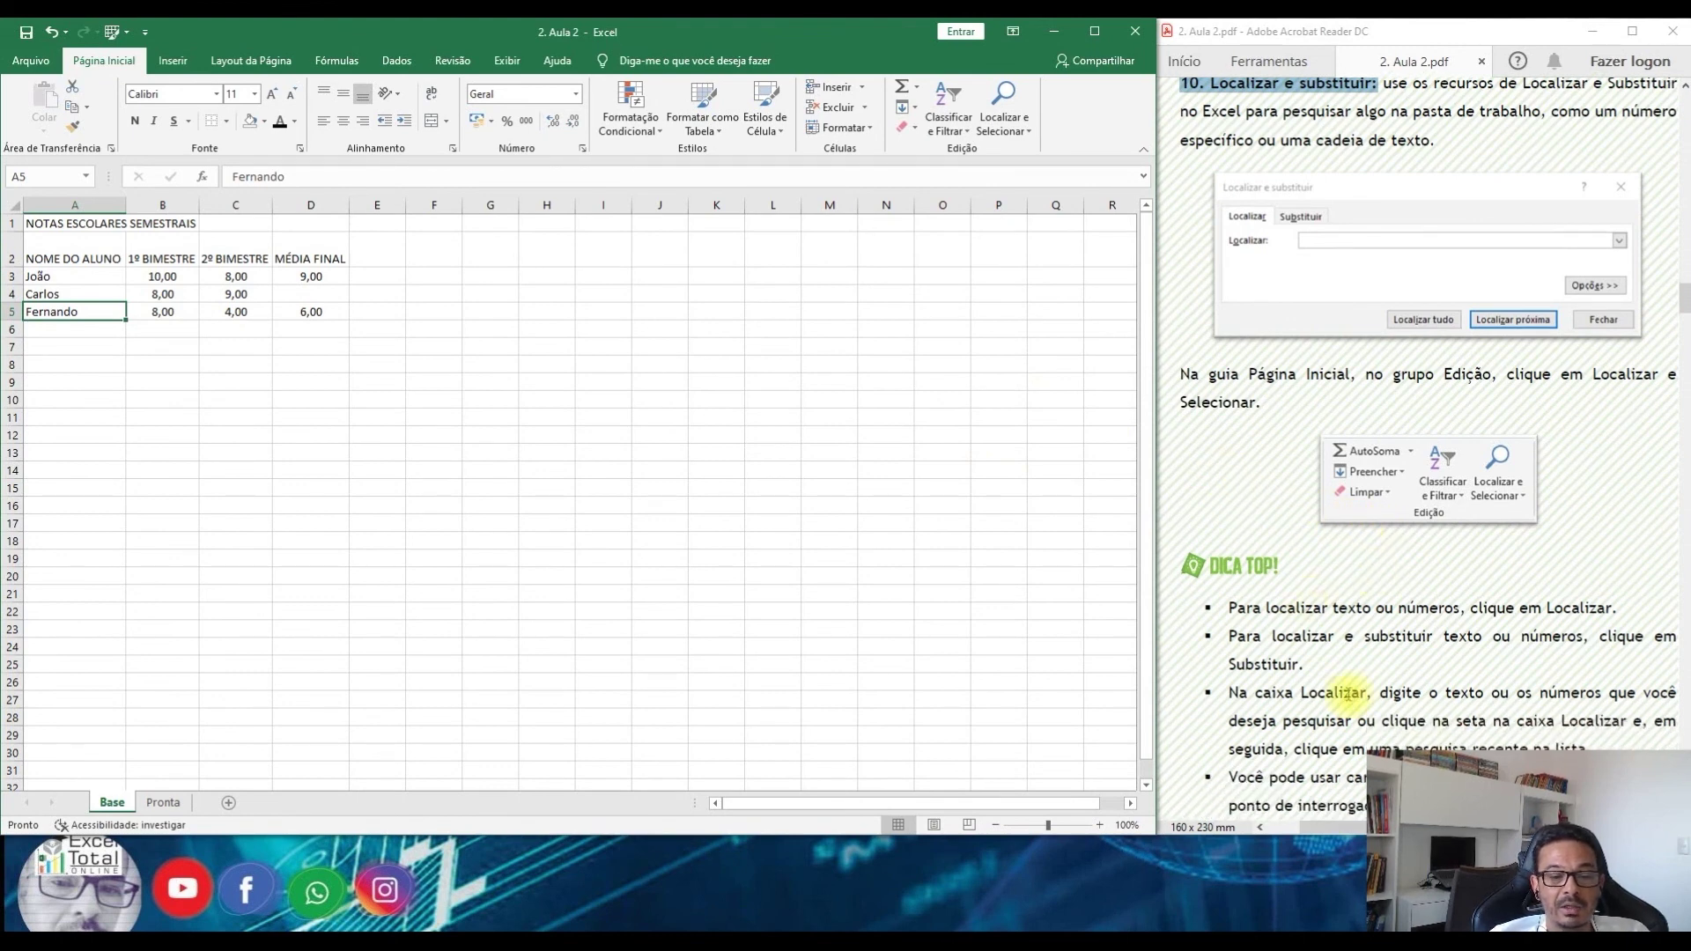
scroll(1413, 652, "down", 1)
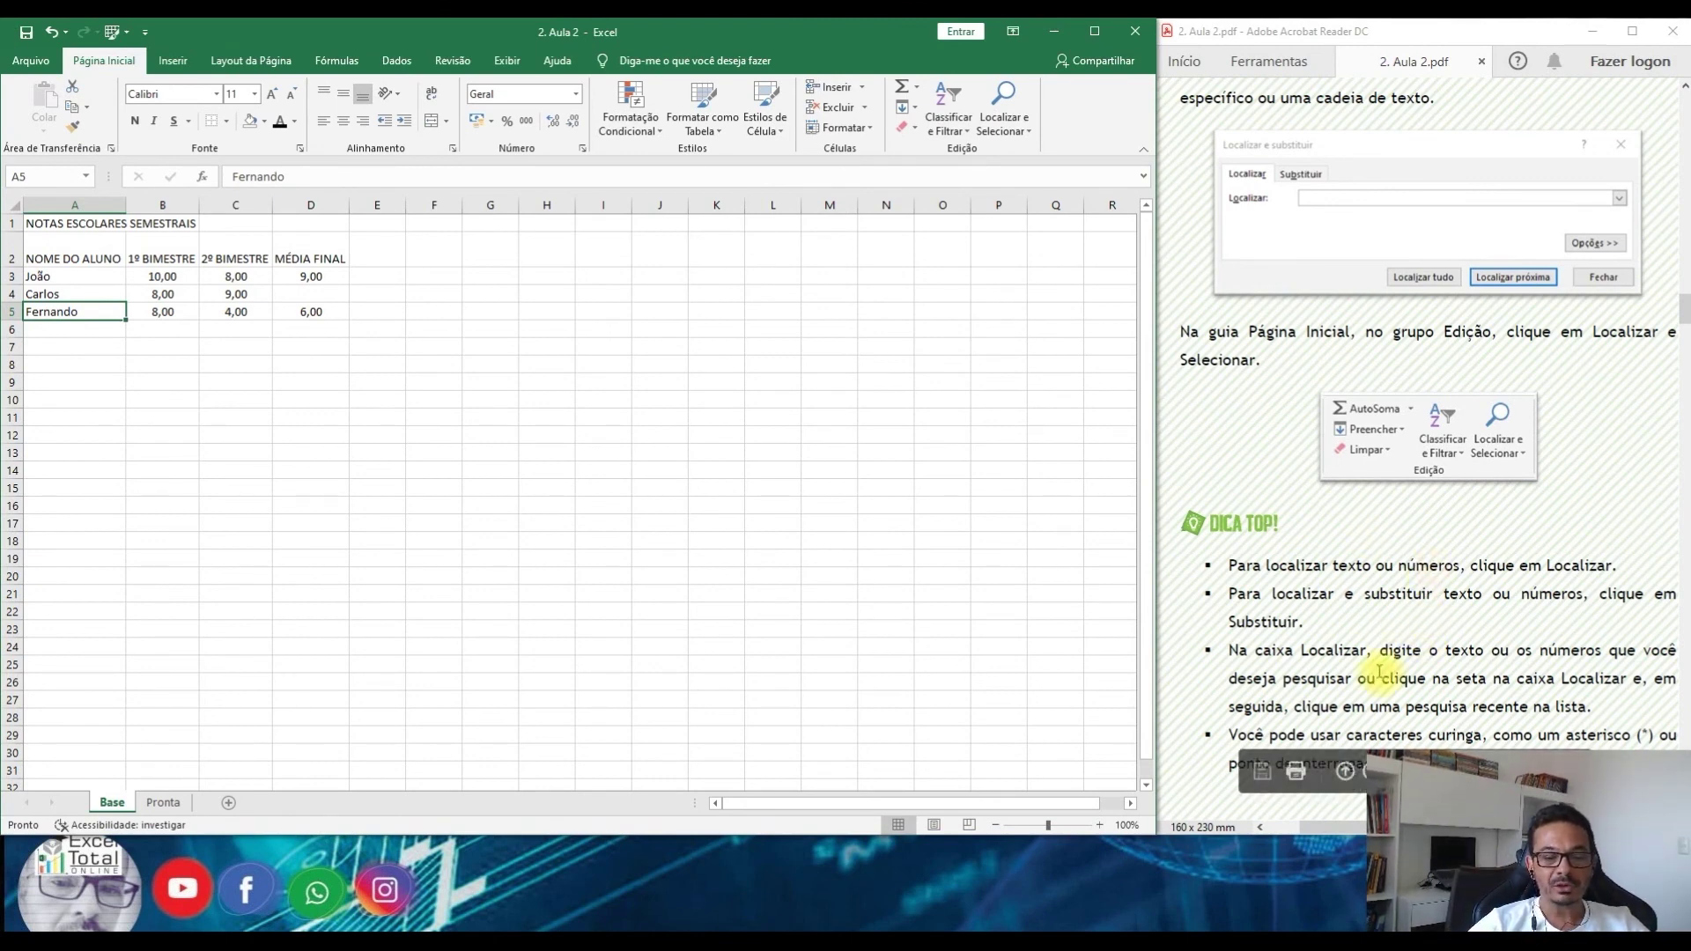
scroll(1374, 676, "down", 1)
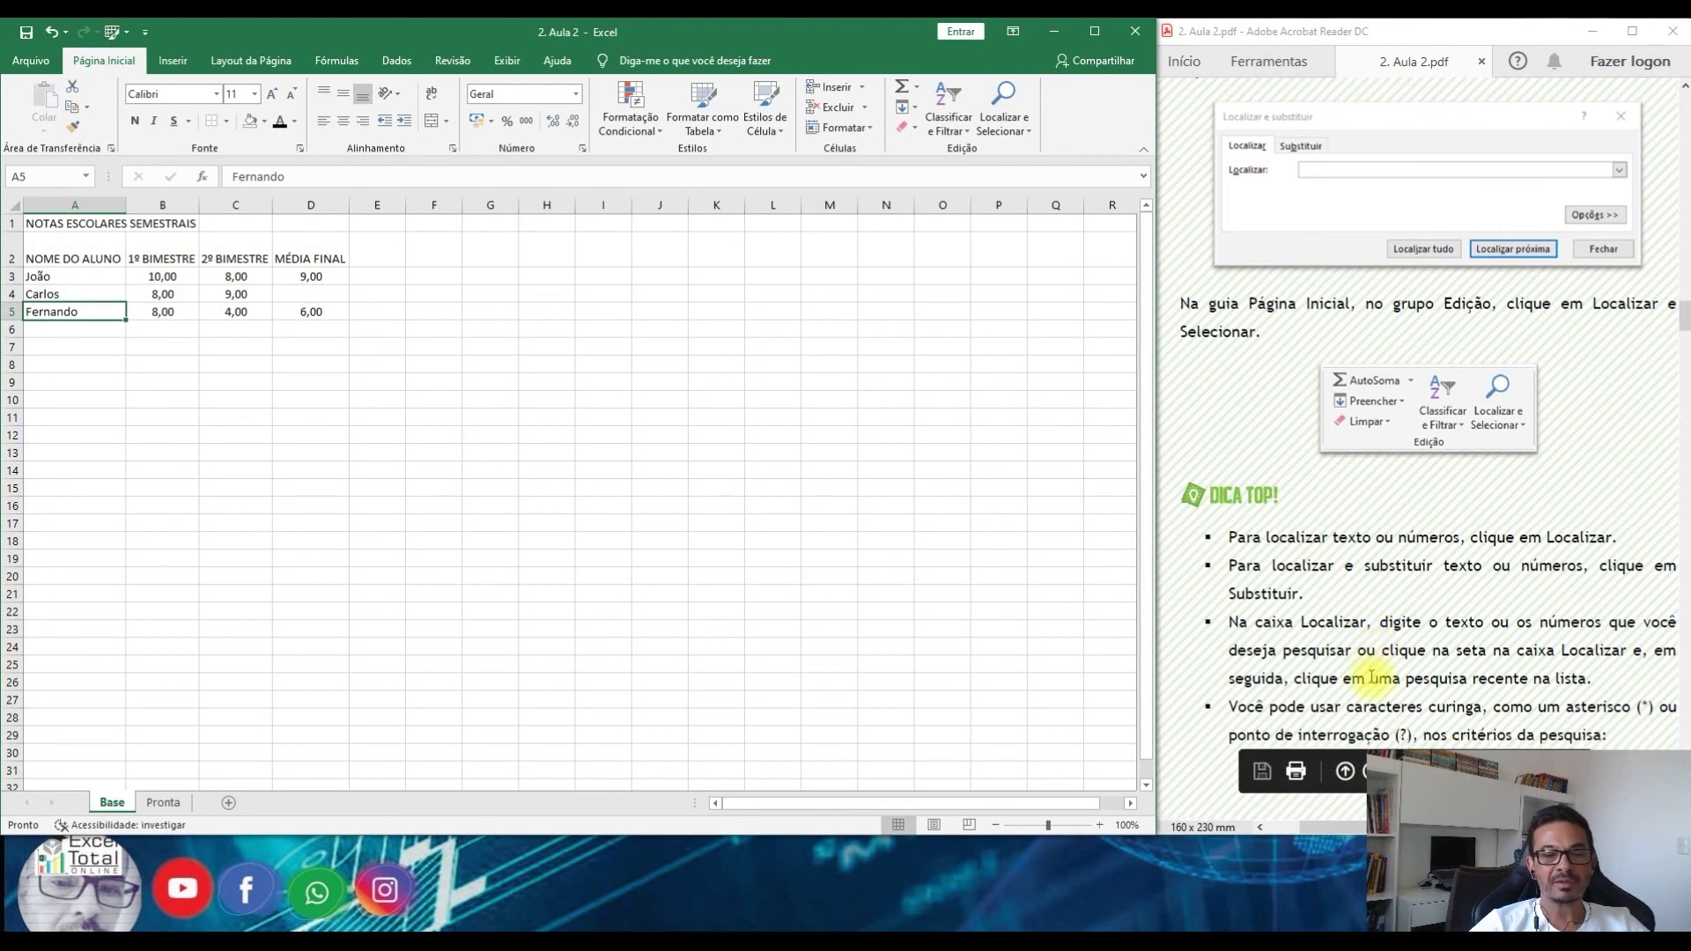
scroll(1371, 676, "down", 1)
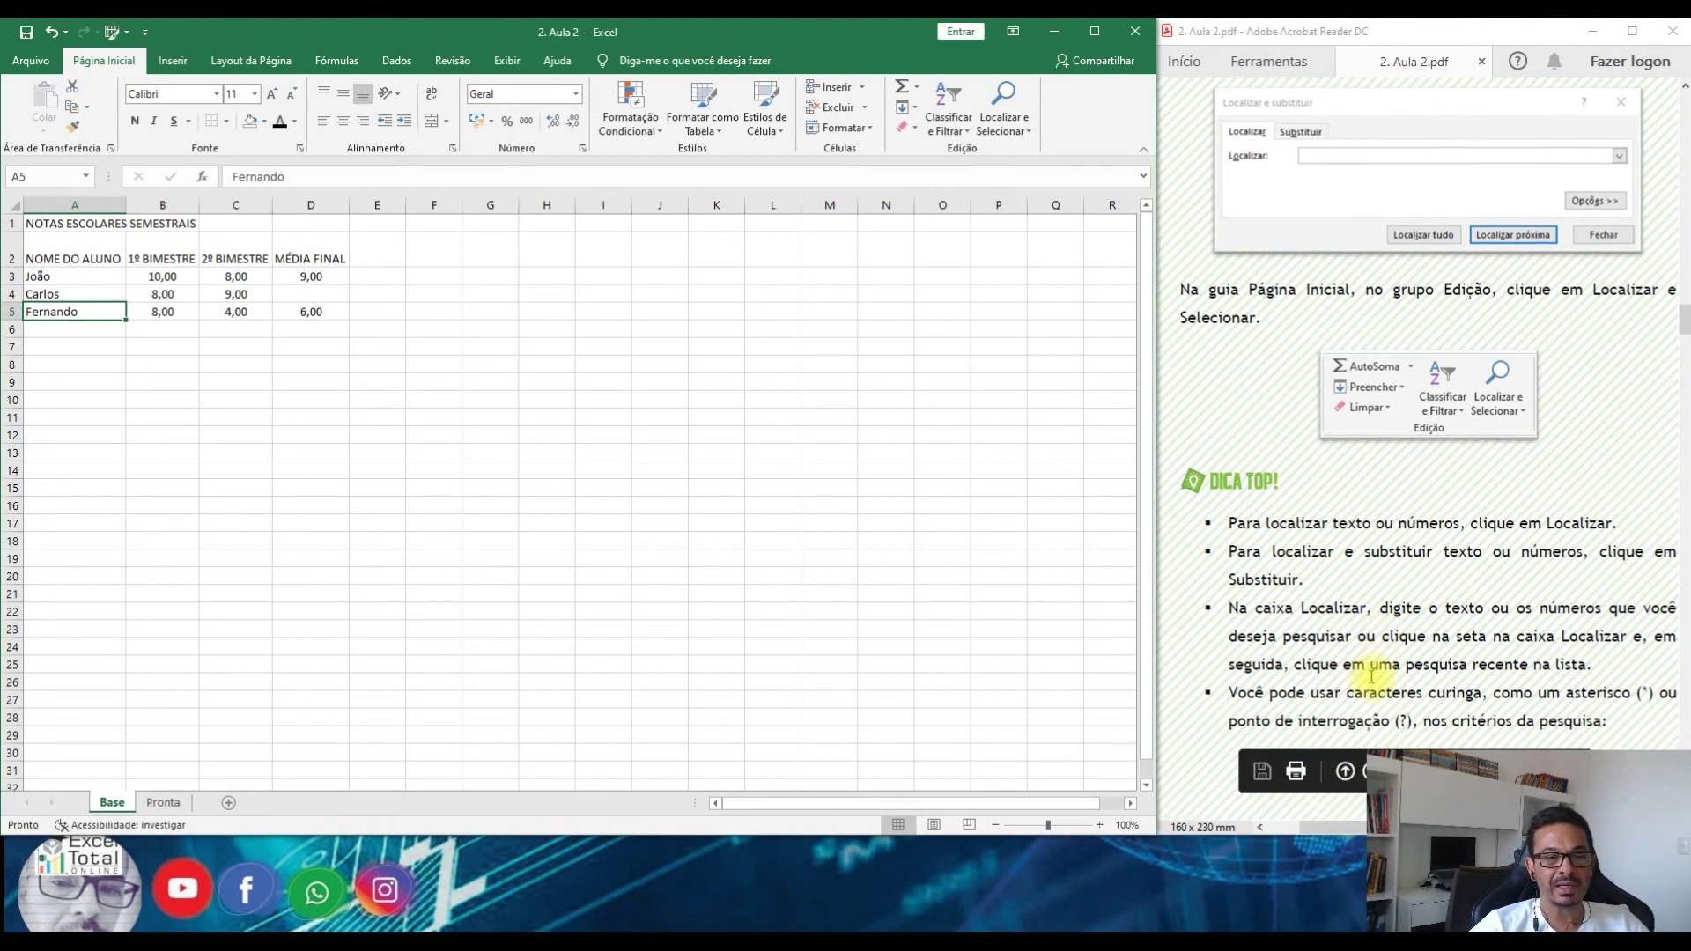
scroll(1370, 676, "down", 10)
scroll(1371, 676, "down", 12)
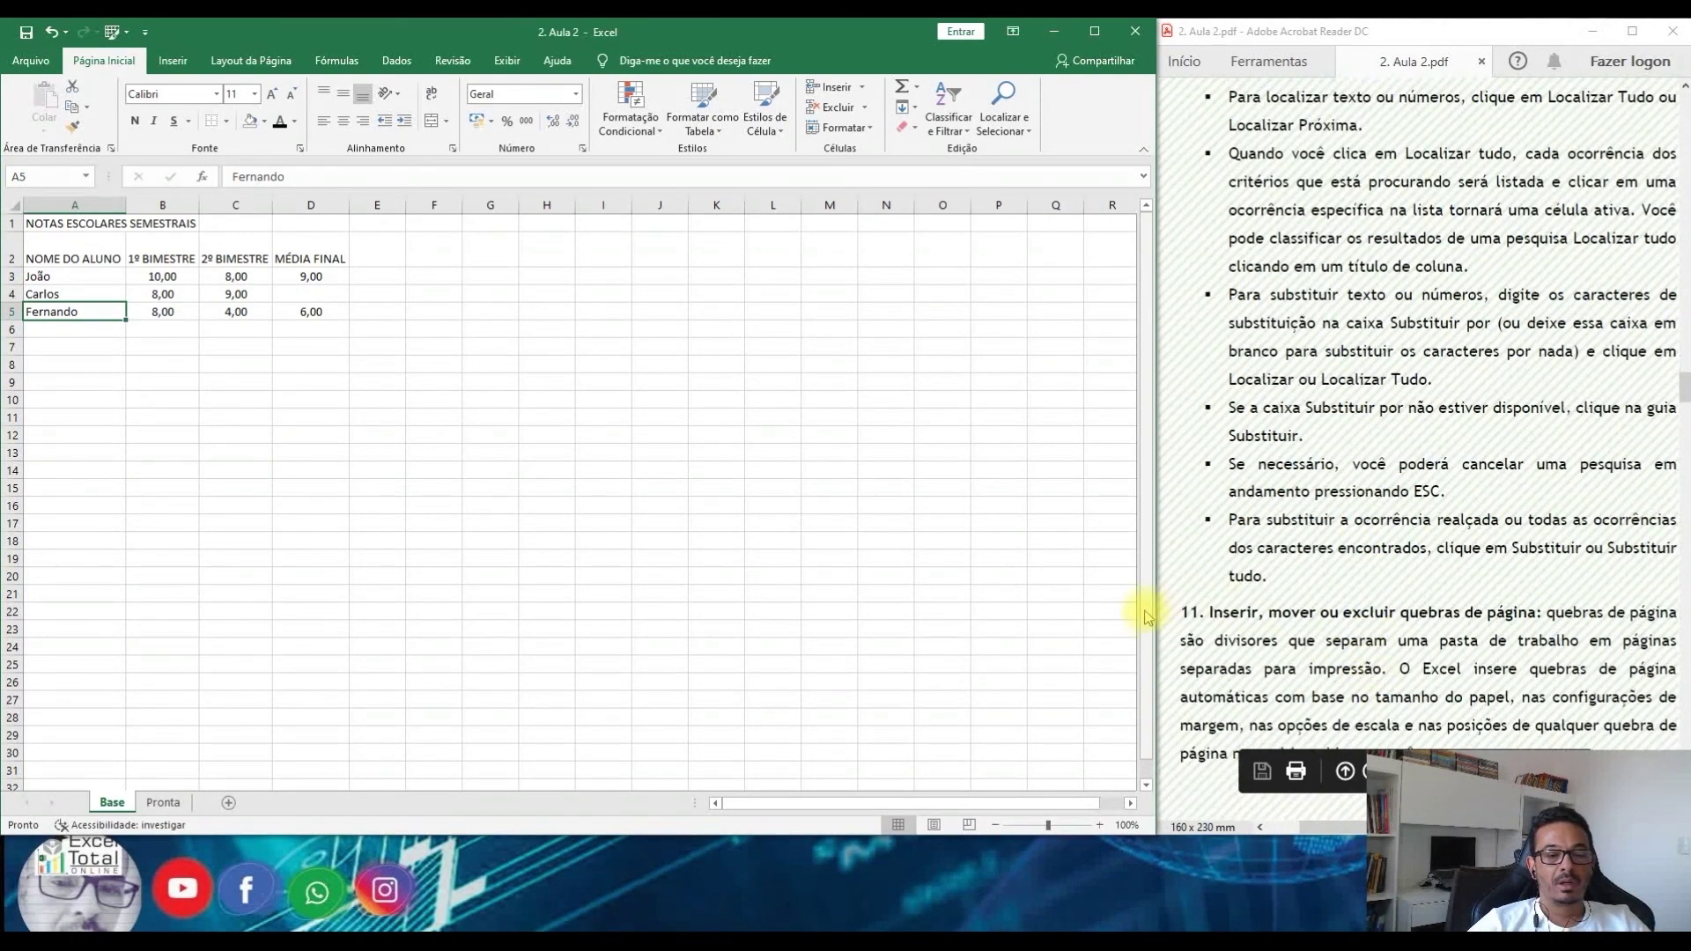
left_click_drag(1162, 615, 1191, 612)
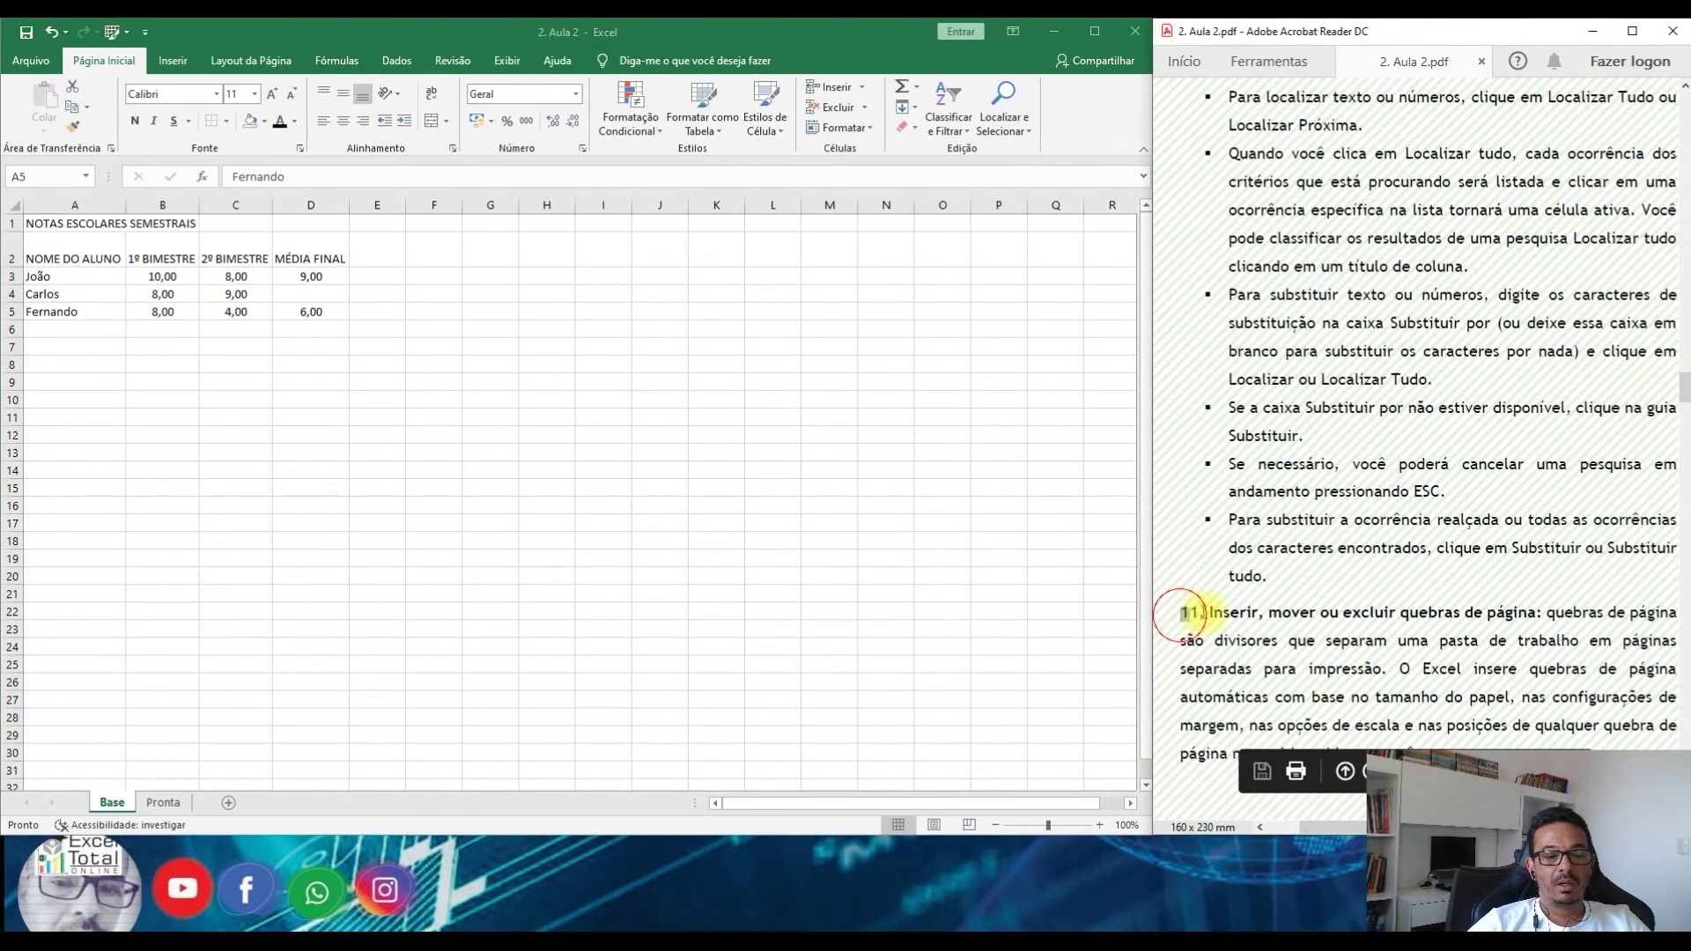